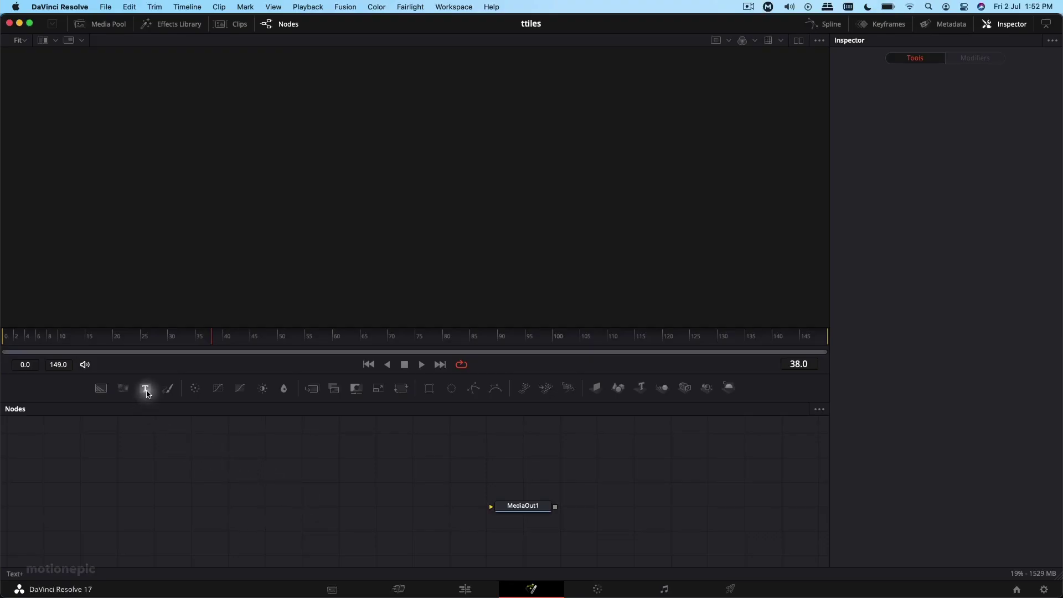
Add a Text+ node to the composition and enter "CREATIVE" as its text.
left_click_drag(147, 393, 237, 491)
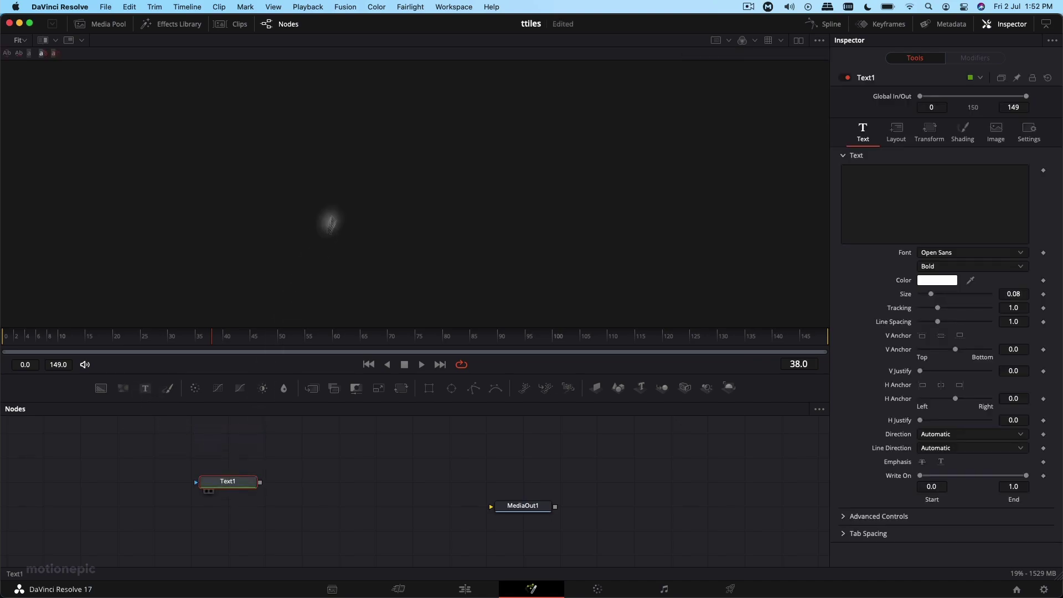
left_click(876, 194)
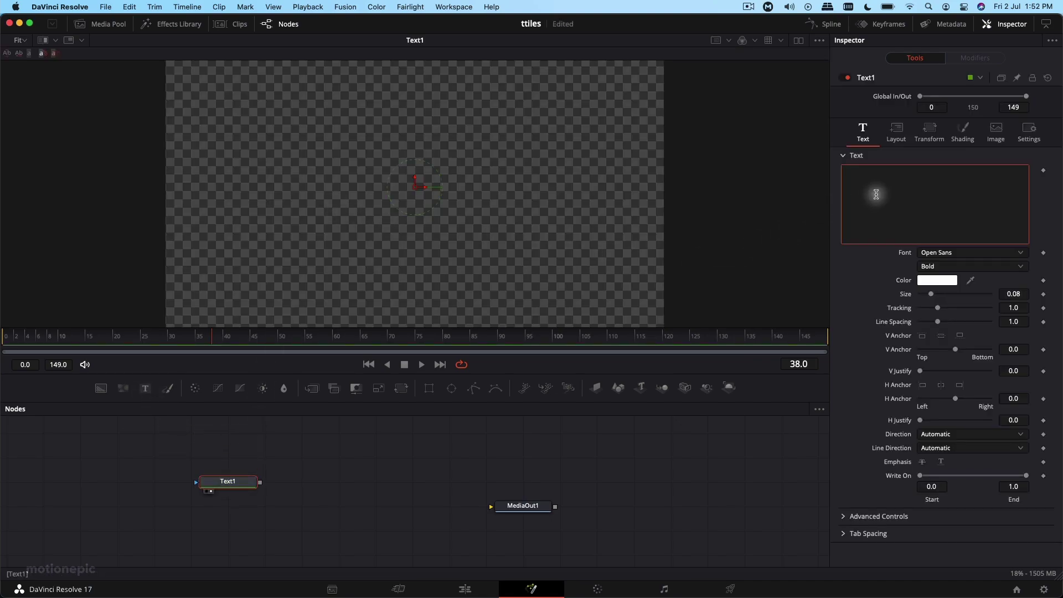
type("CREATIVE")
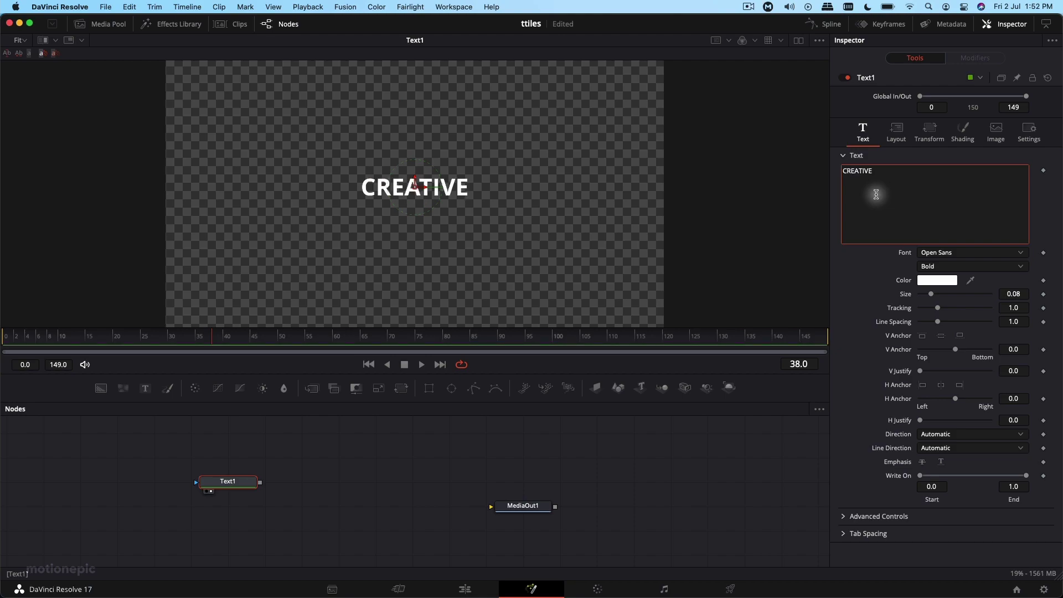
Set the title's font to Bebas Neue and enlarge its size to about 0.2953.
left_click(943, 254)
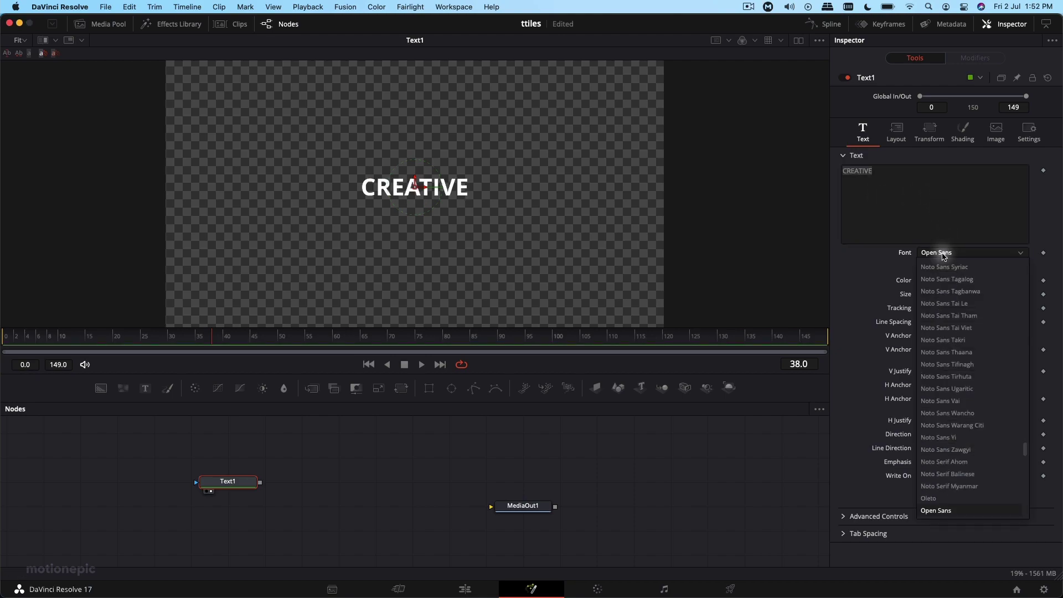
scroll(944, 263, "up", 10)
left_click(944, 340)
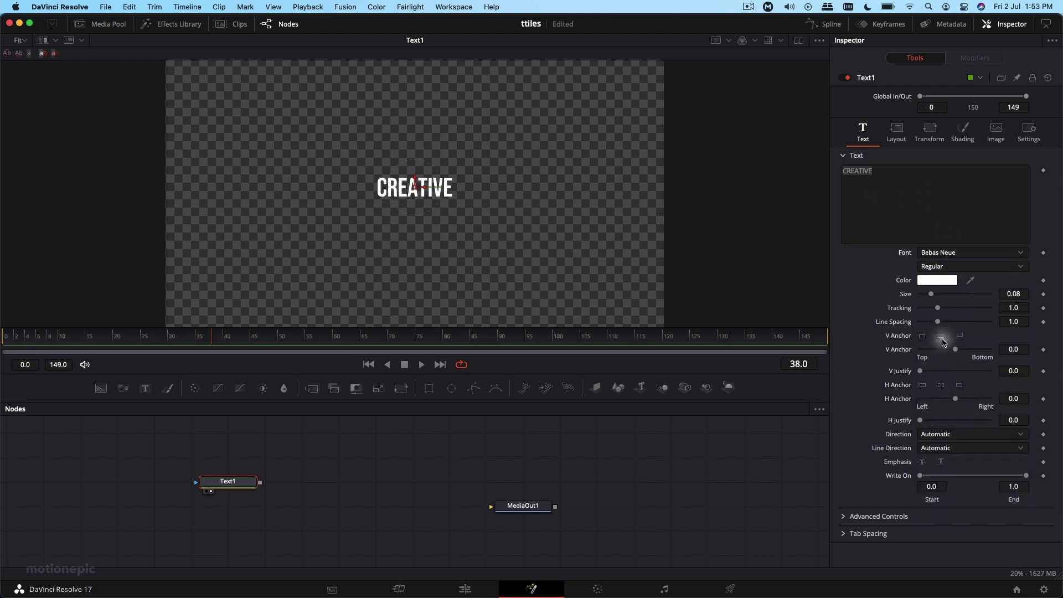
left_click_drag(931, 295, 962, 298)
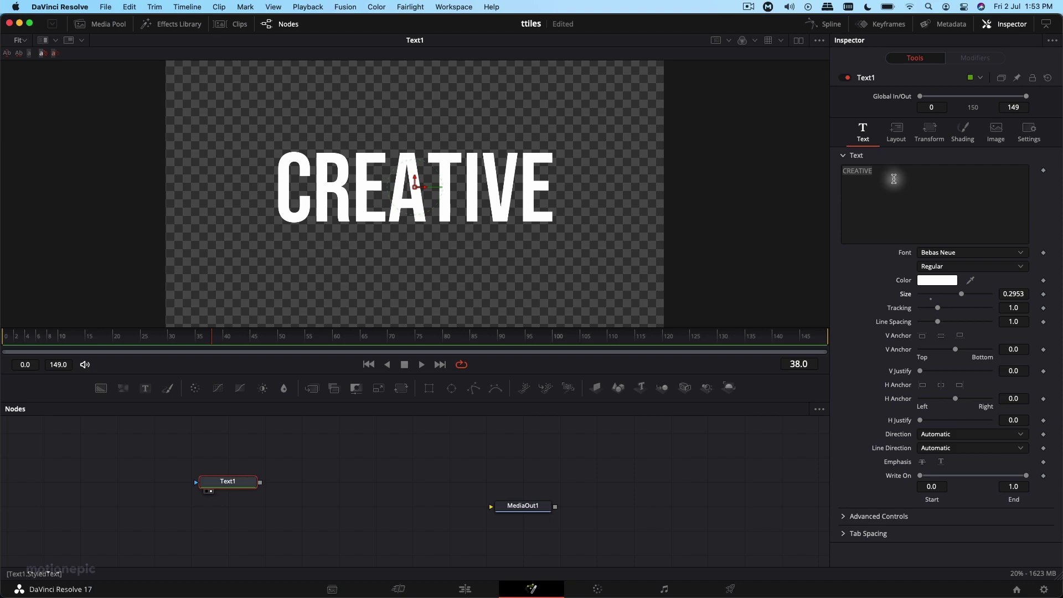
Apply a Follower modifier to the CREATIVE text and show the modifier's timing settings.
right_click(894, 179)
left_click(921, 251)
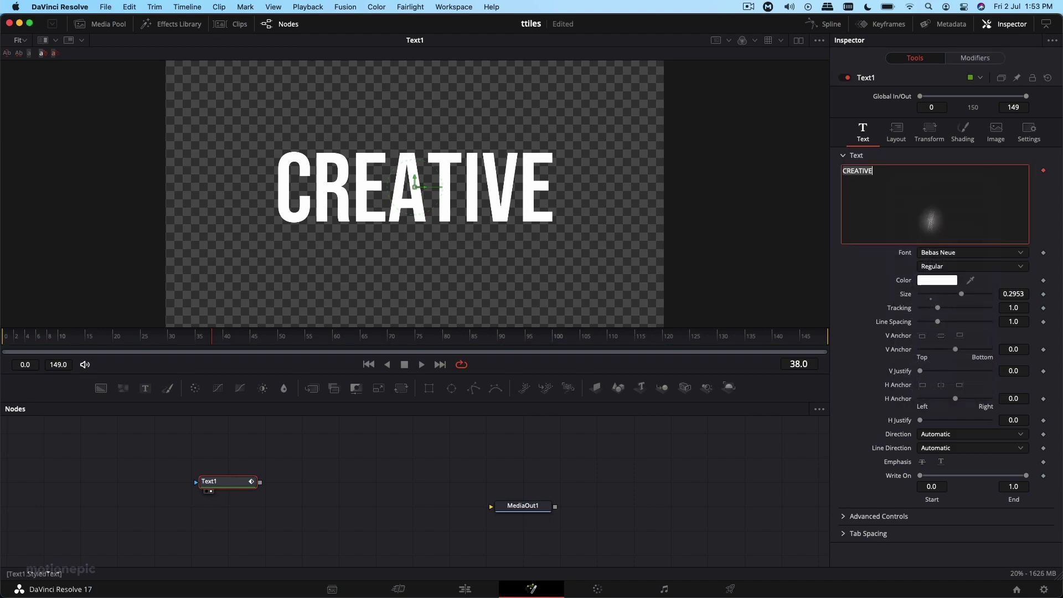
left_click(968, 59)
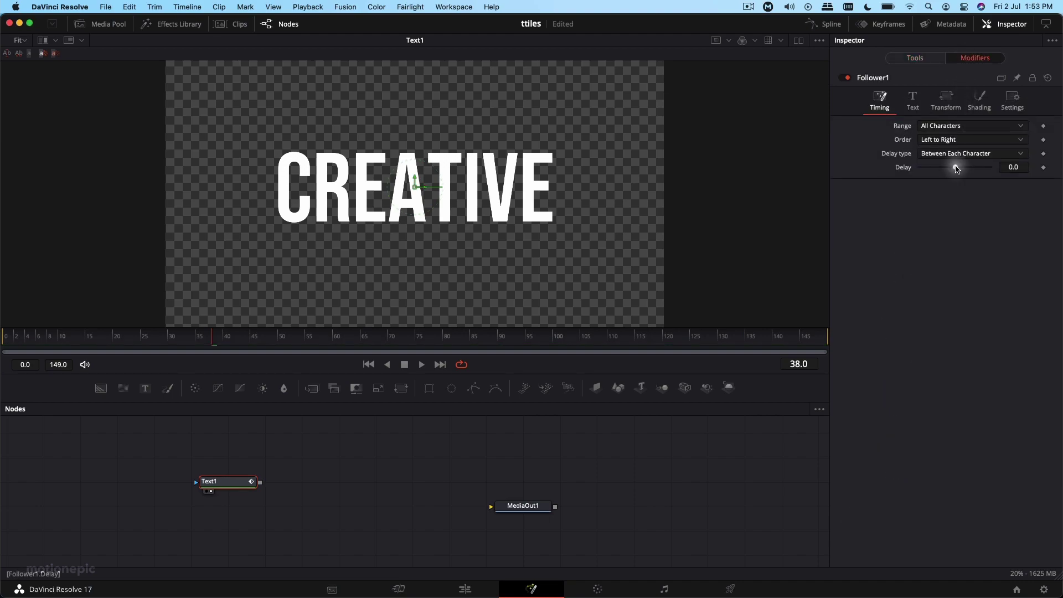
Animate the Follower's shading opacity with keyframes, from 0.0 at frame 0 to 1.0 at frame 30.
left_click(978, 103)
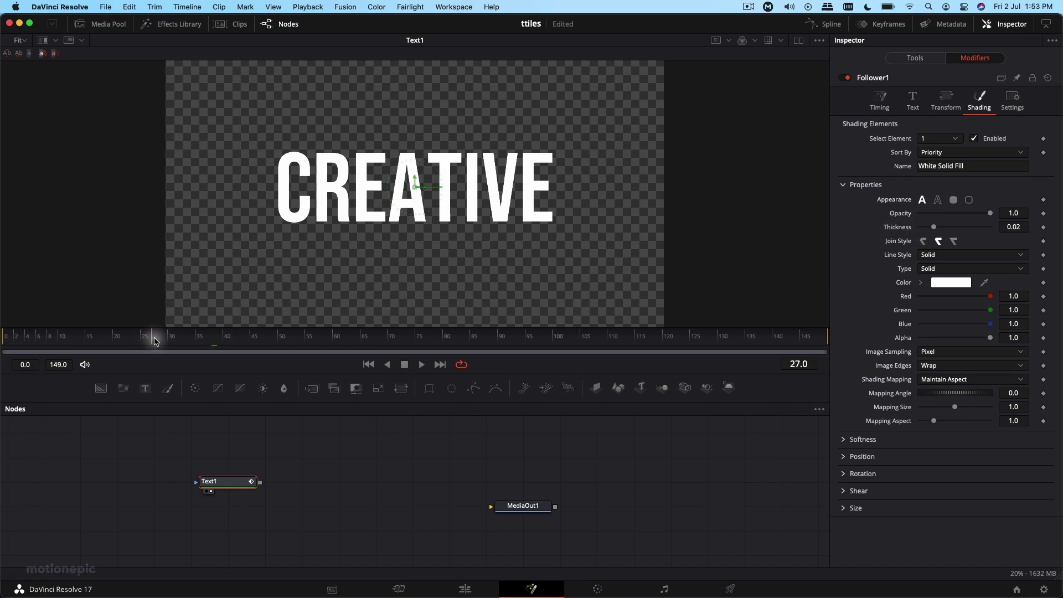
left_click_drag(156, 342, 5, 335)
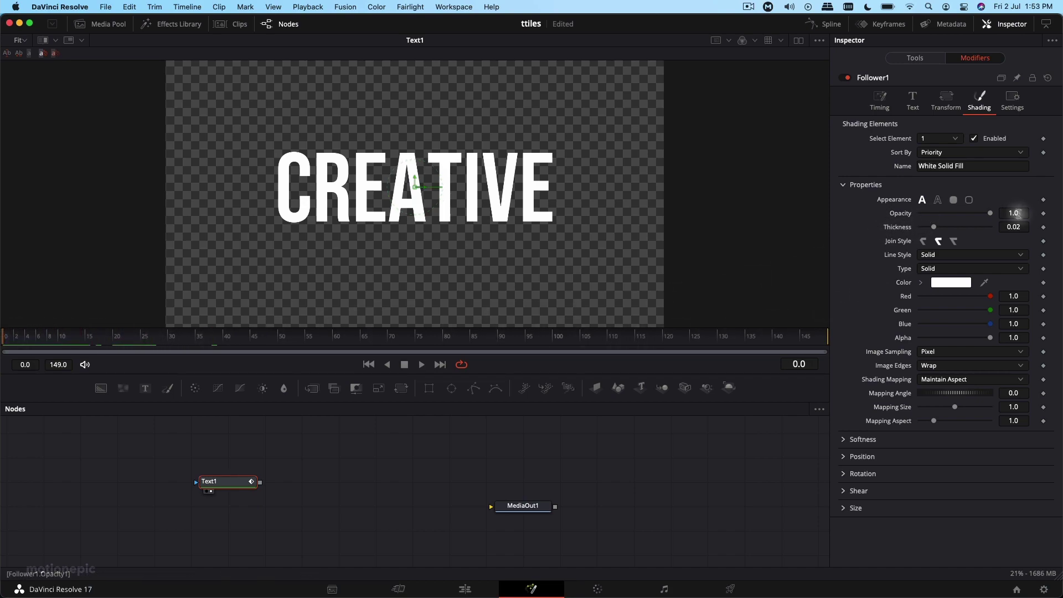
left_click(1043, 213)
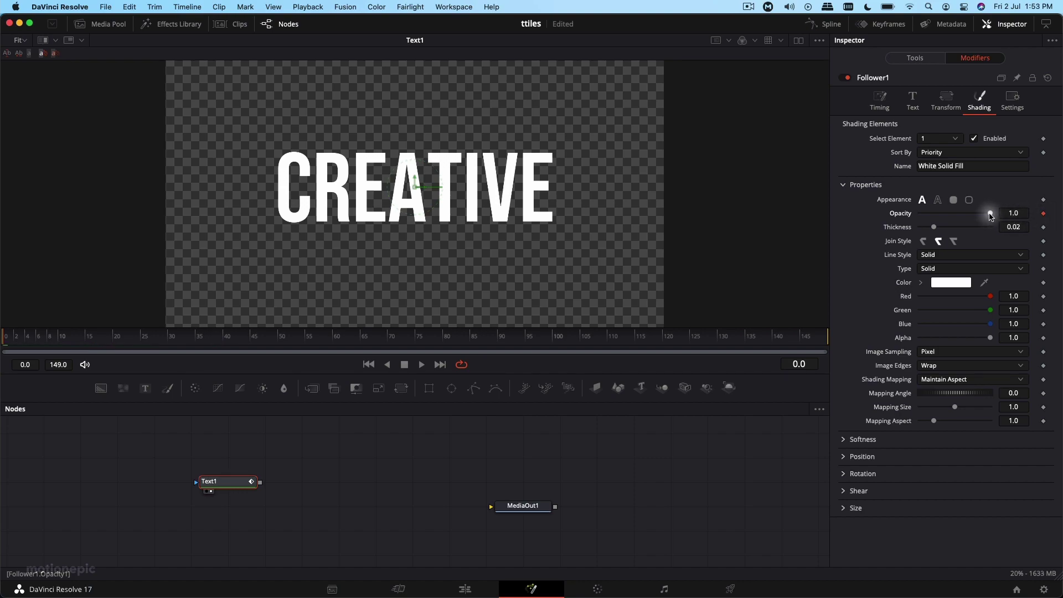
left_click_drag(991, 216, 866, 211)
left_click(164, 340)
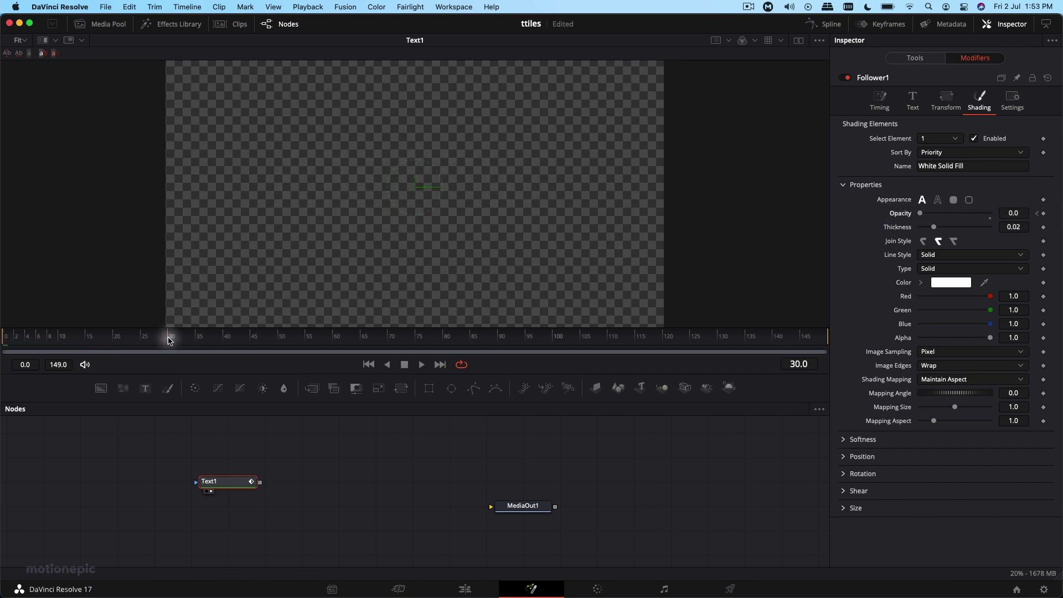
left_click_drag(920, 213, 1010, 212)
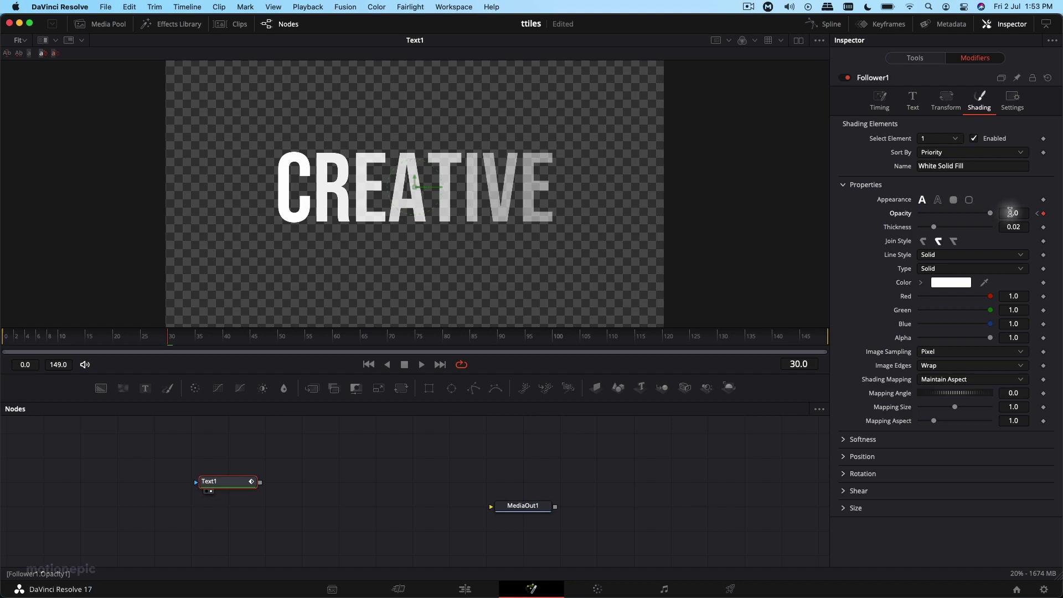
Play the animation from frame 0 to check the letter-by-letter fade-in.
left_click(11, 336)
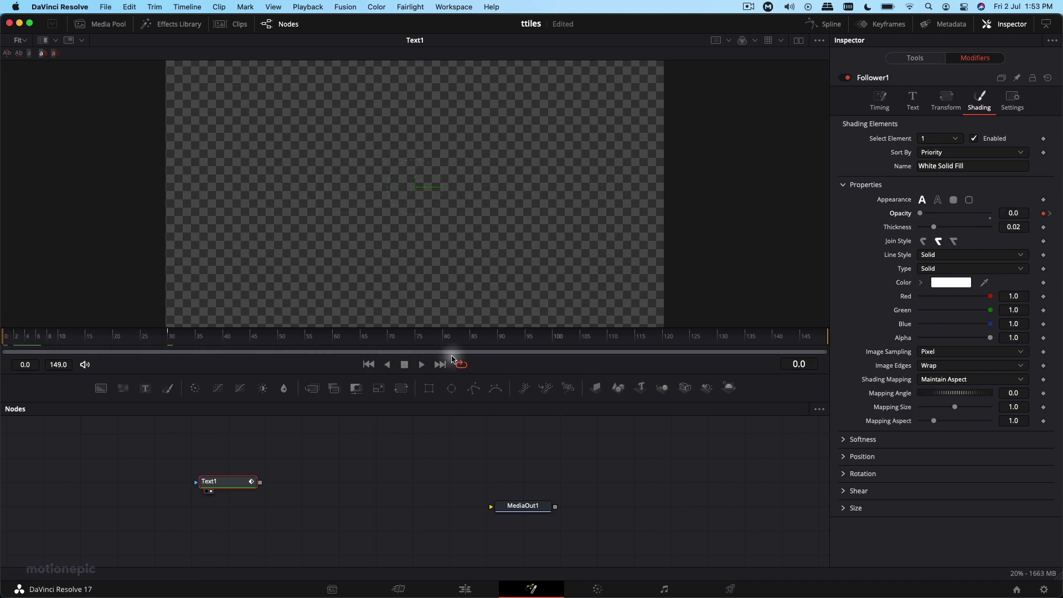
left_click(422, 365)
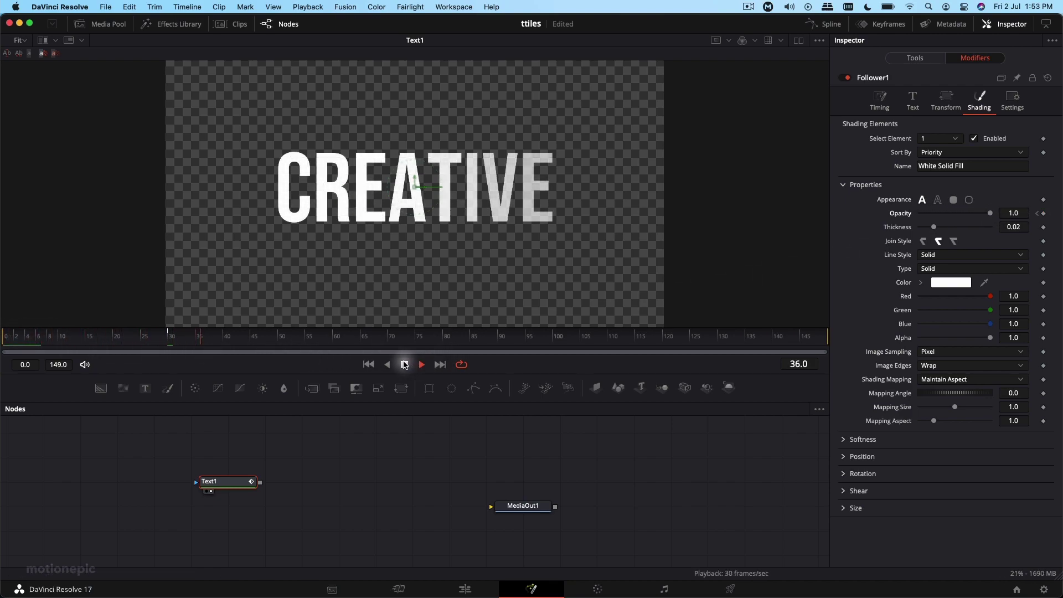
left_click(405, 364)
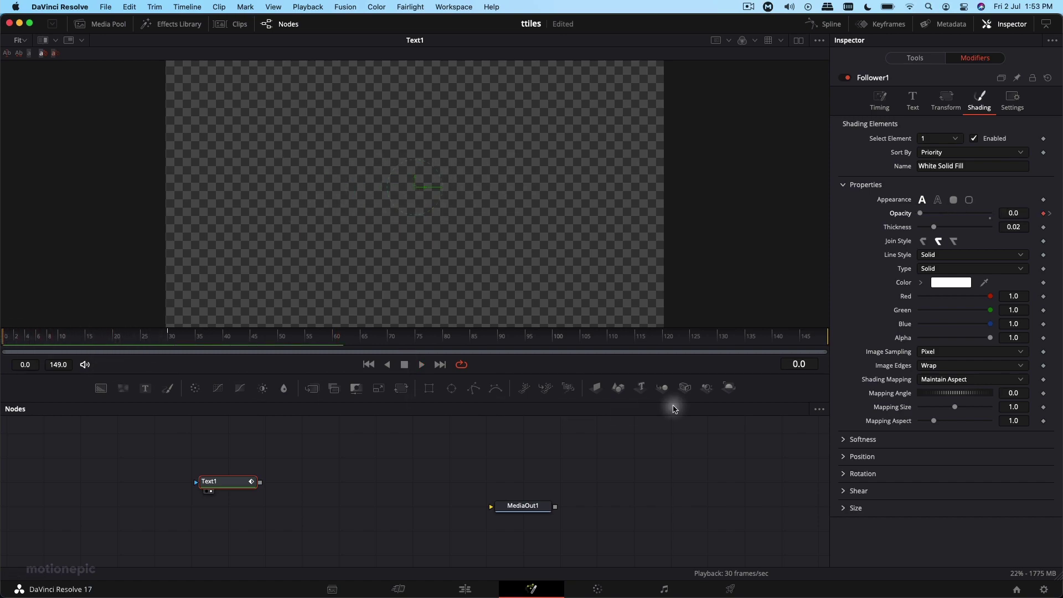
Keyframe the Follower's shading position offset at frame 0 with a Y value of about -0.392.
left_click(844, 458)
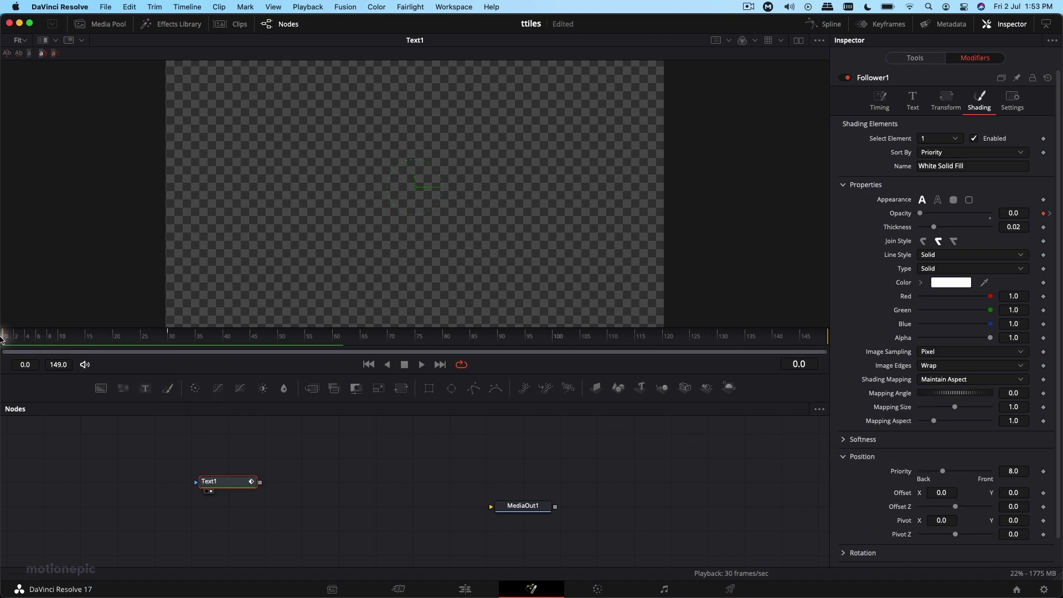
left_click(1044, 494)
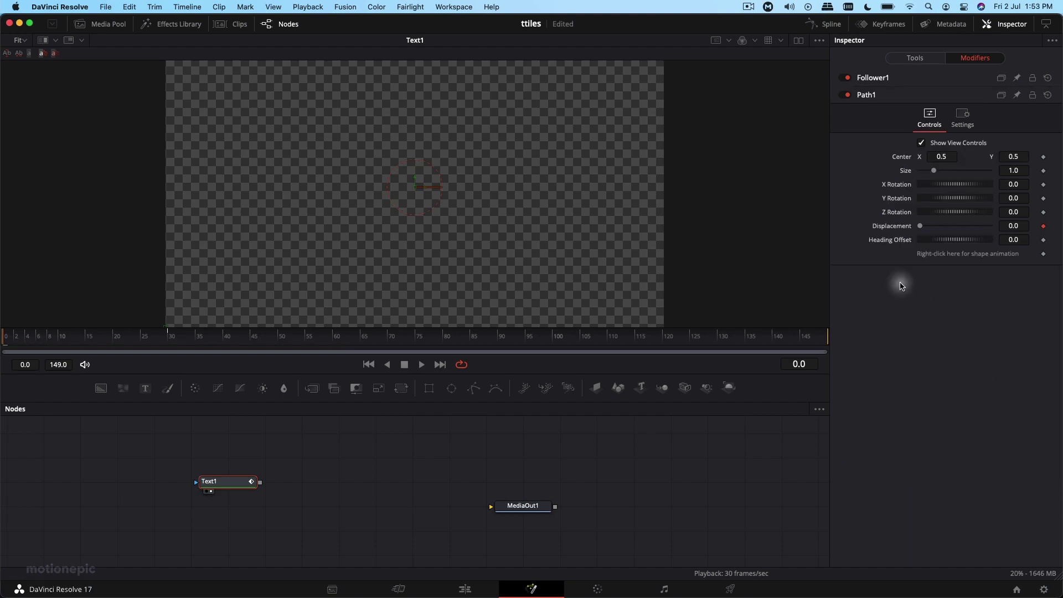
left_click(873, 78)
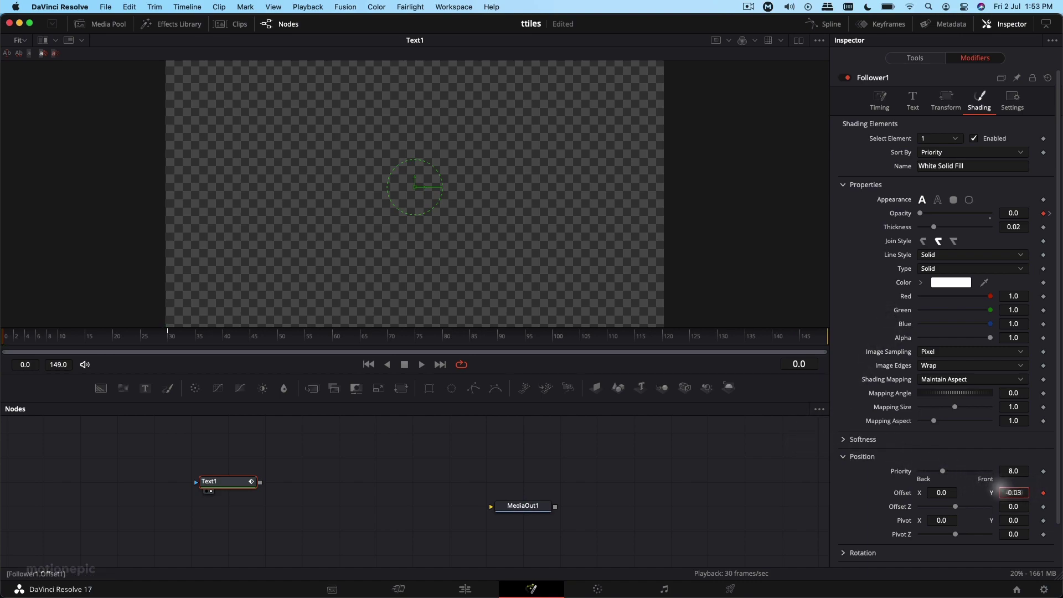
left_click_drag(1007, 489, 871, 465)
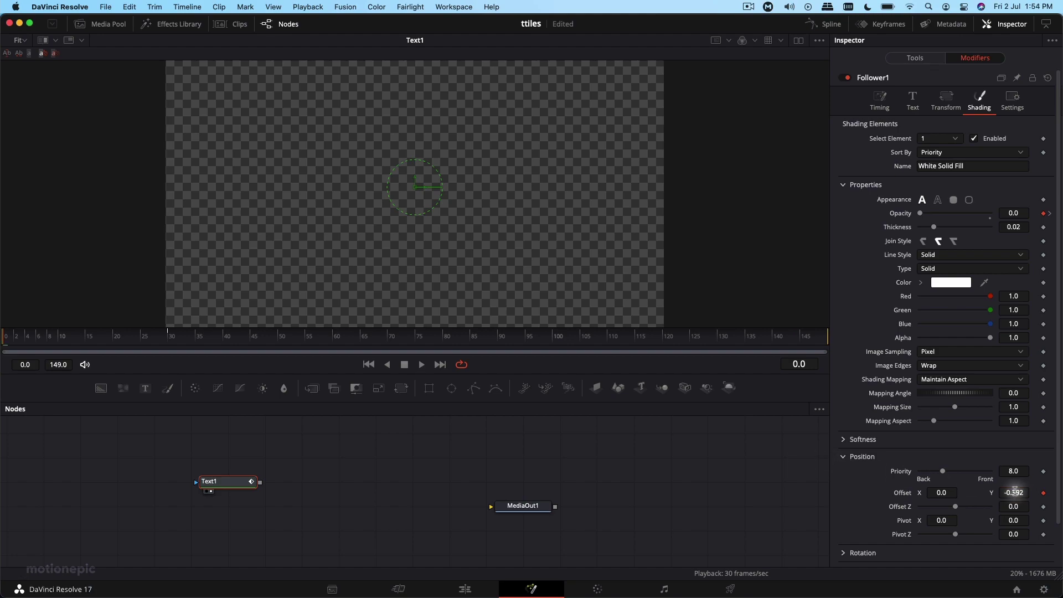
Set the shading position offset's Y value to 0.0 at frame 30 and play the animation from the start.
left_click(160, 338)
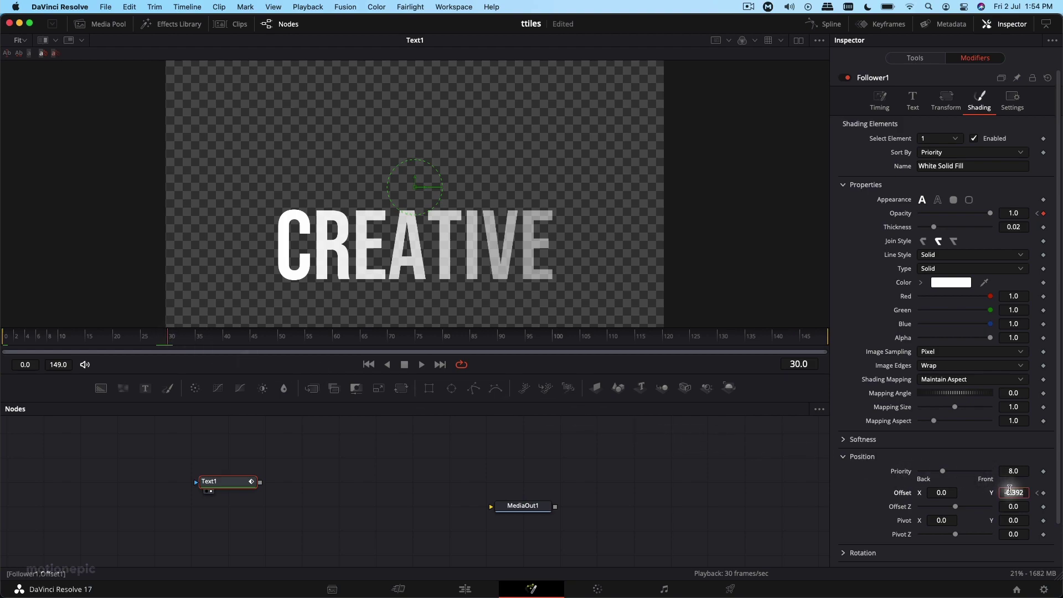
key("Tab")
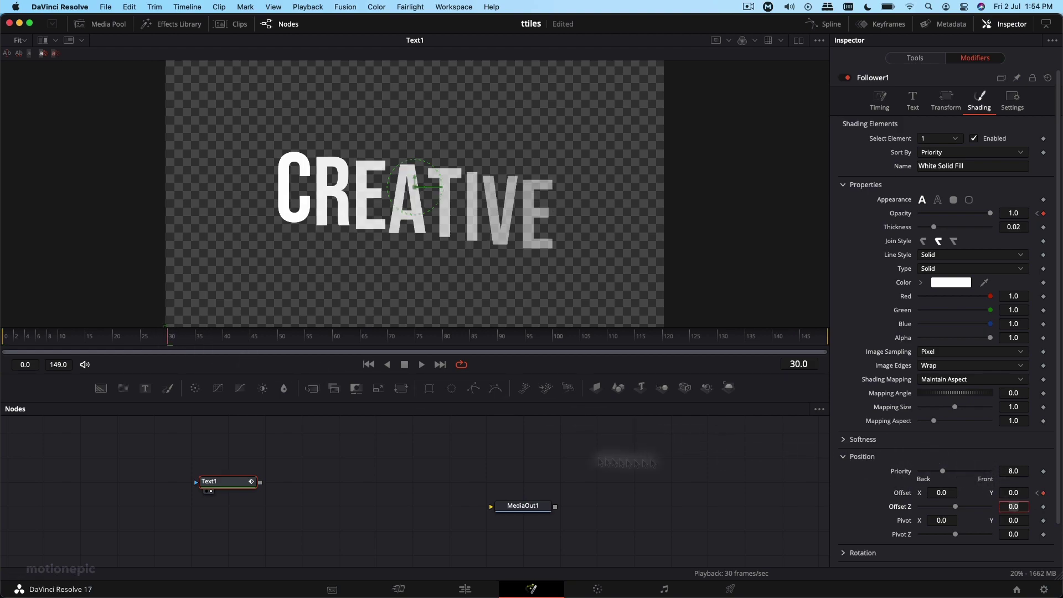
left_click(13, 334)
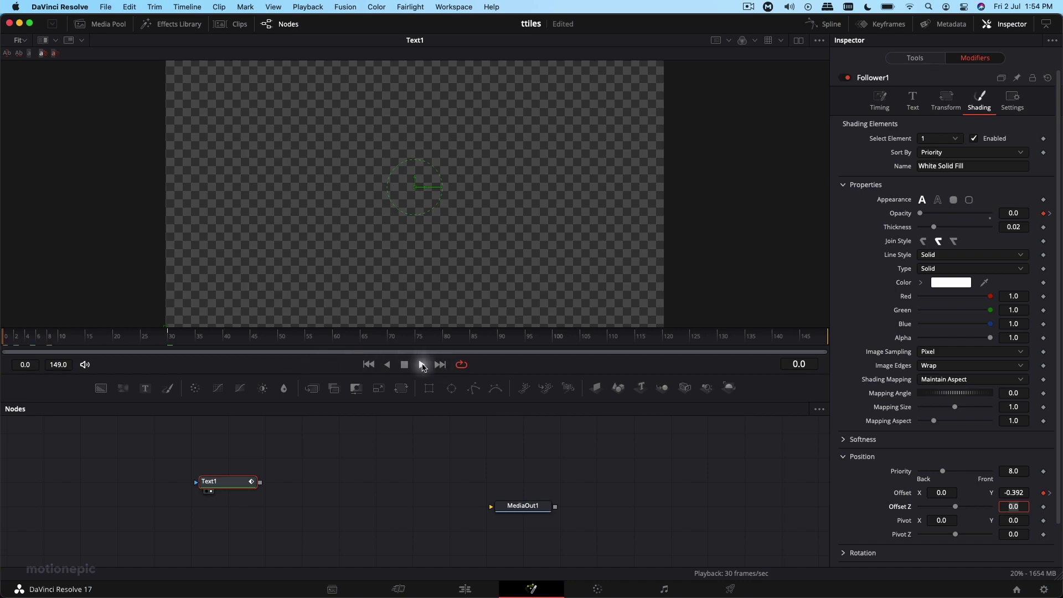
left_click(422, 365)
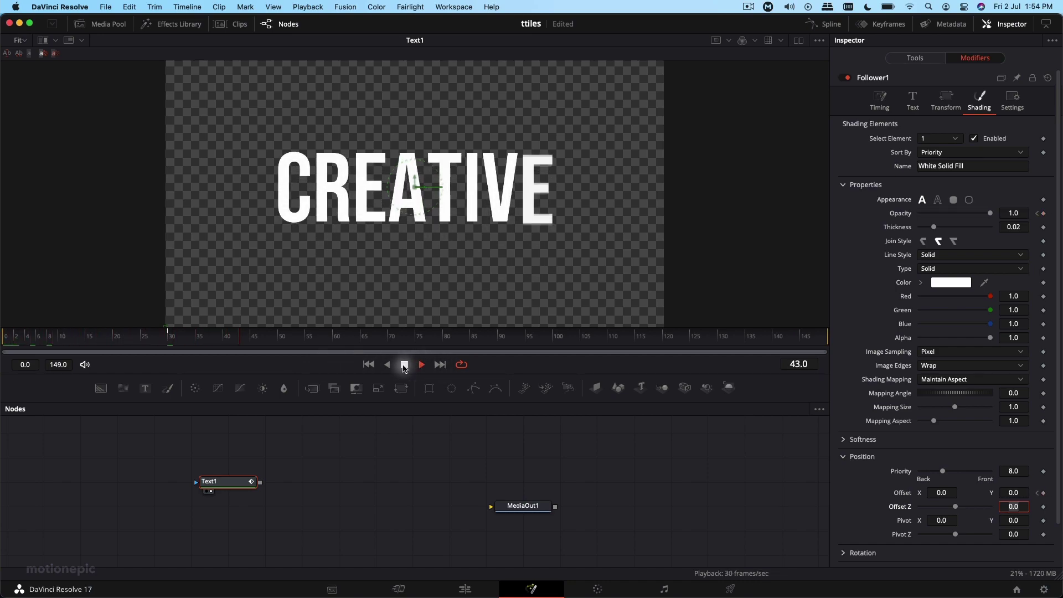
Display all of Text1's animation curves in the Spline editor, fitted to the view.
left_click(829, 25)
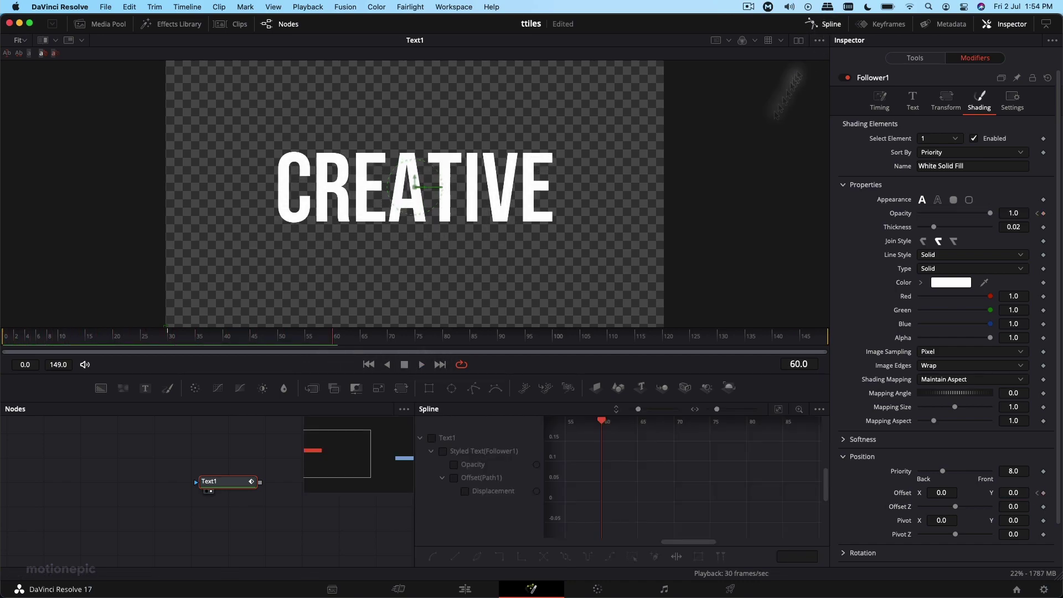
left_click(421, 439)
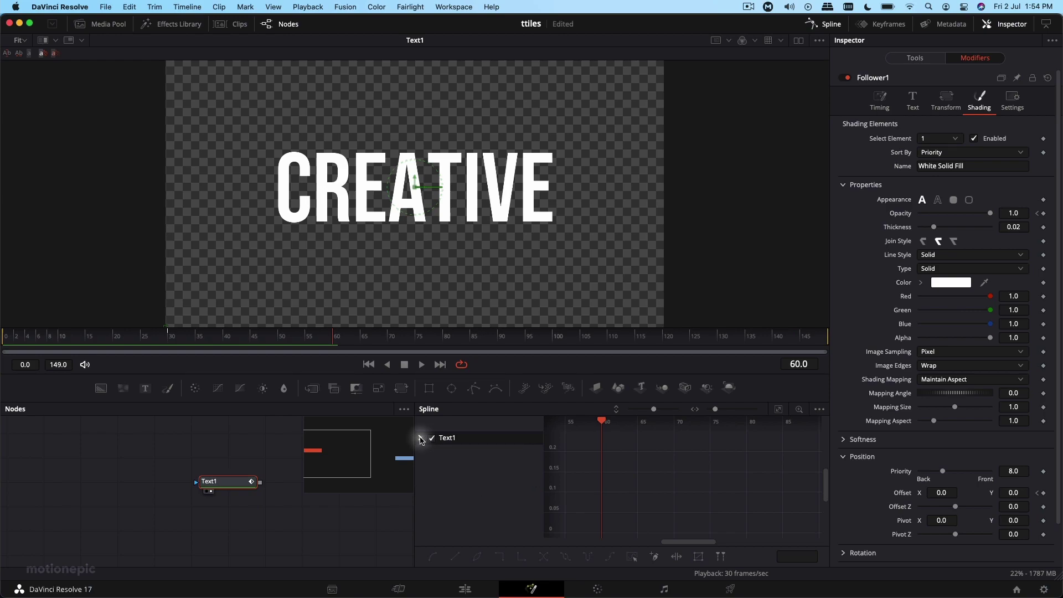
left_click(779, 411)
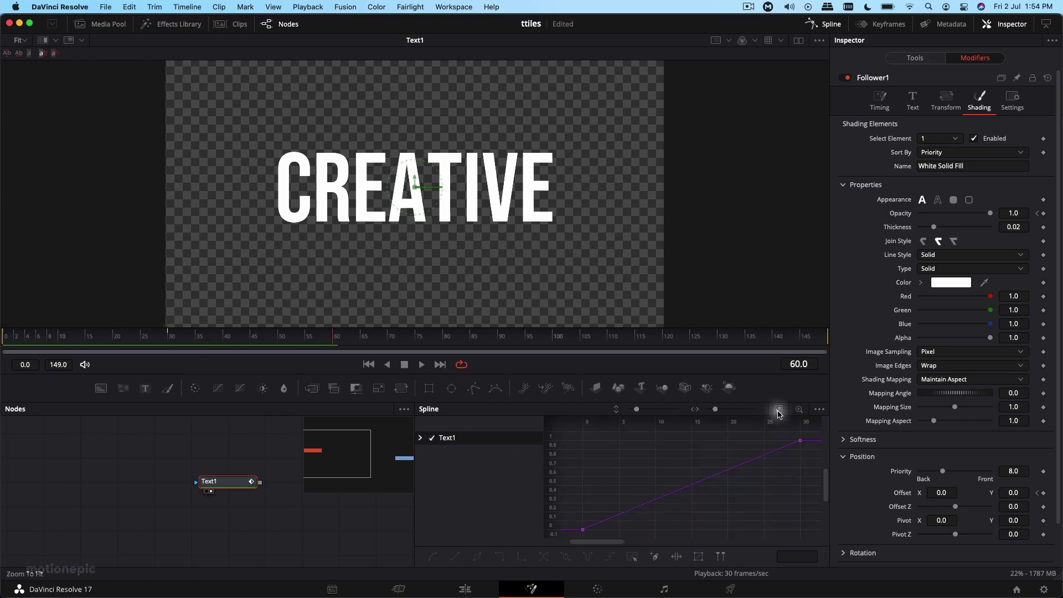
Select all of Text1's spline keyframes, smooth the curves, and set Ease In to 100.
left_click_drag(799, 442, 560, 547)
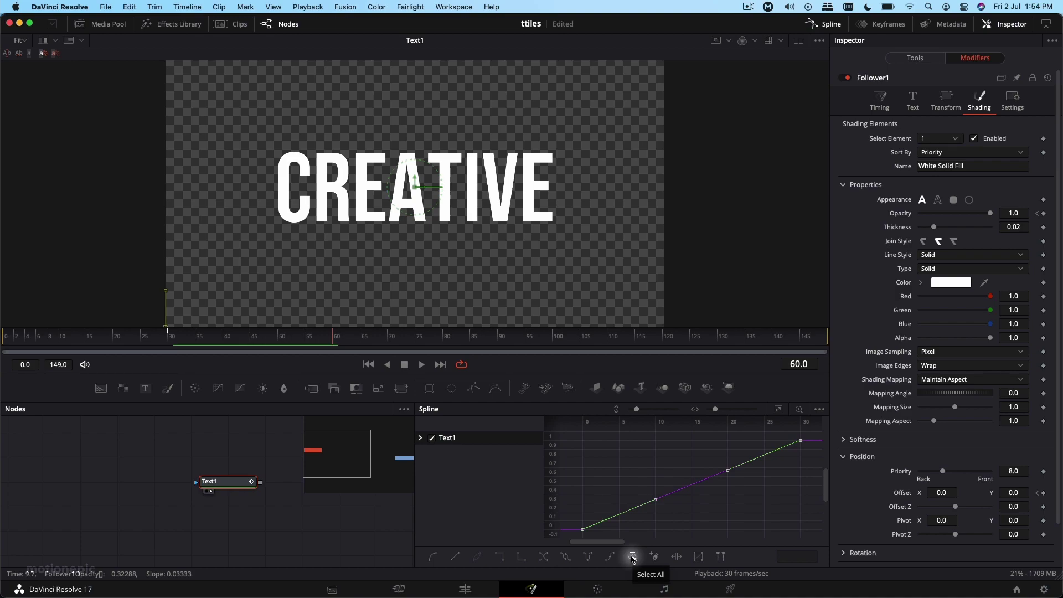
left_click(632, 558)
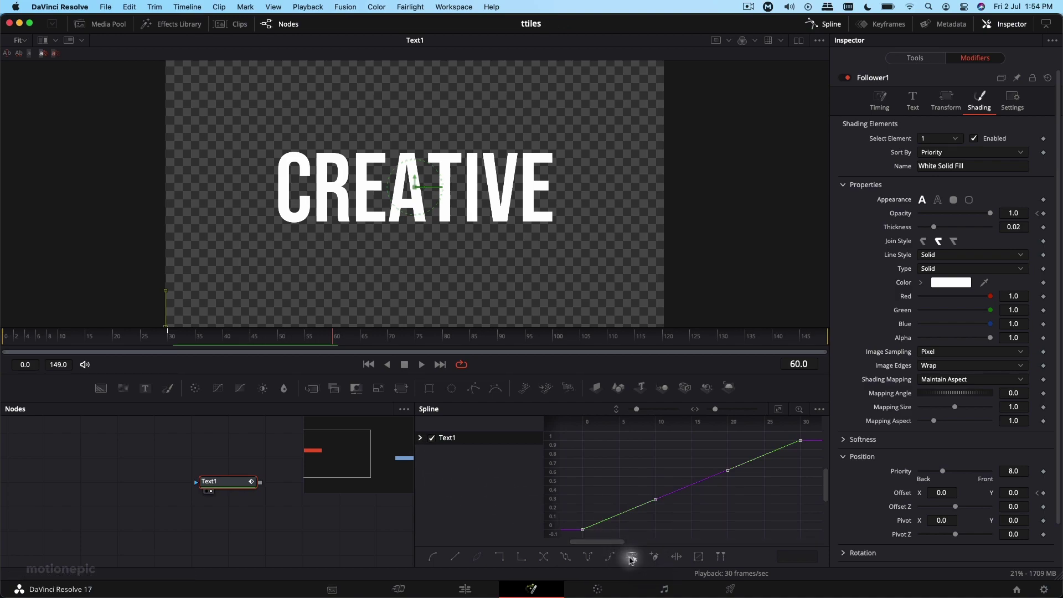
key("s")
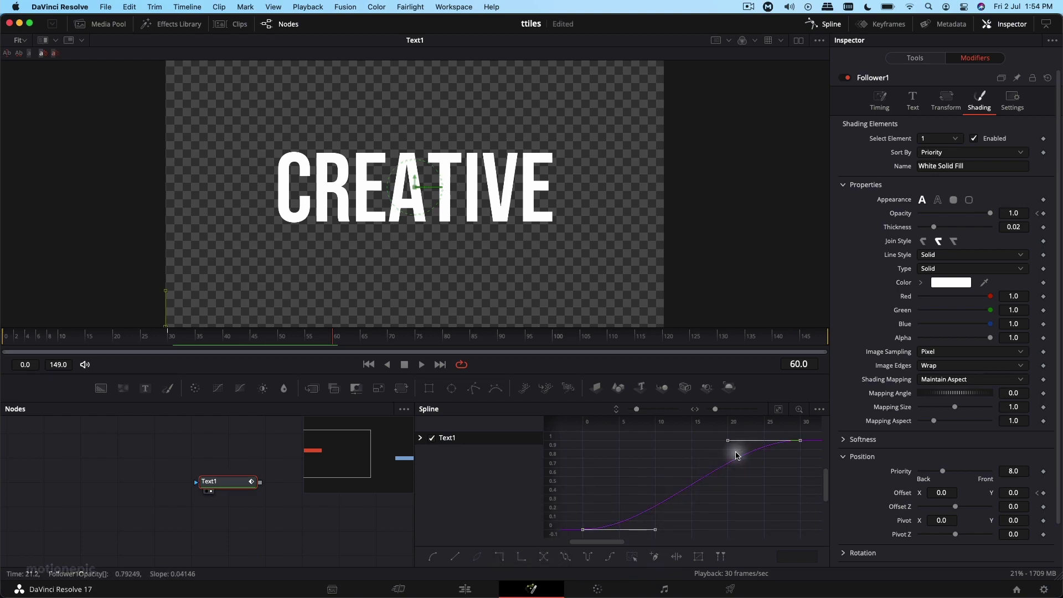
key("t")
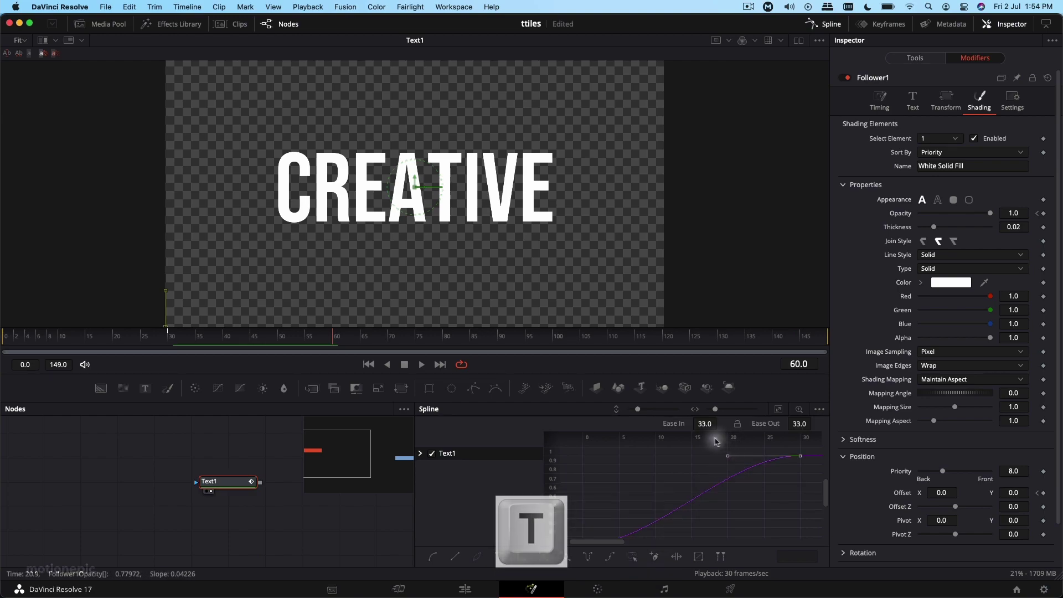
left_click_drag(684, 424, 719, 423)
Play the eased animation from the first frame, stop it, and close the Spline editor.
left_click(368, 364)
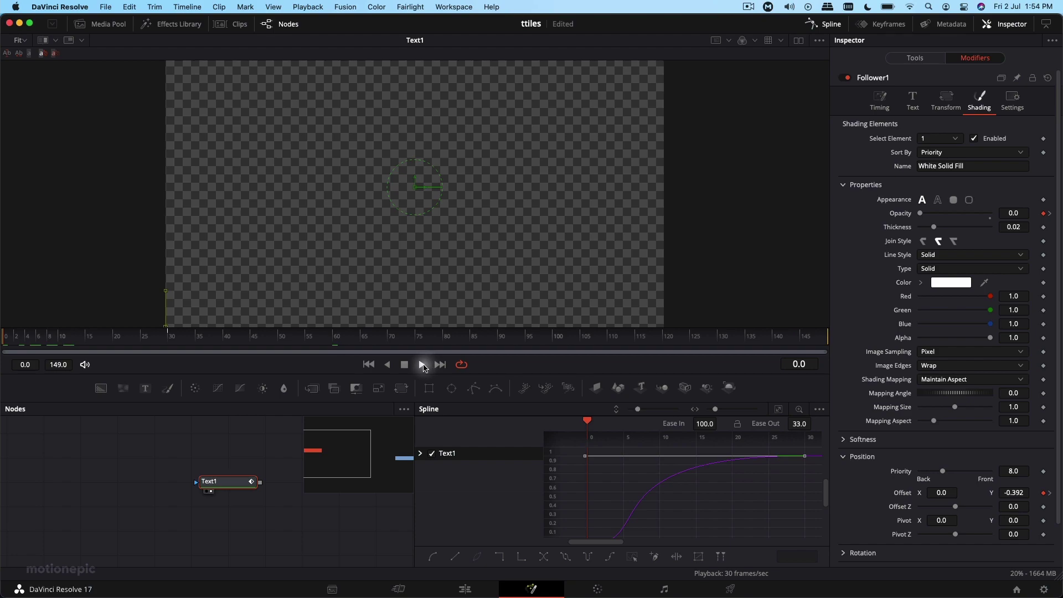
left_click(422, 364)
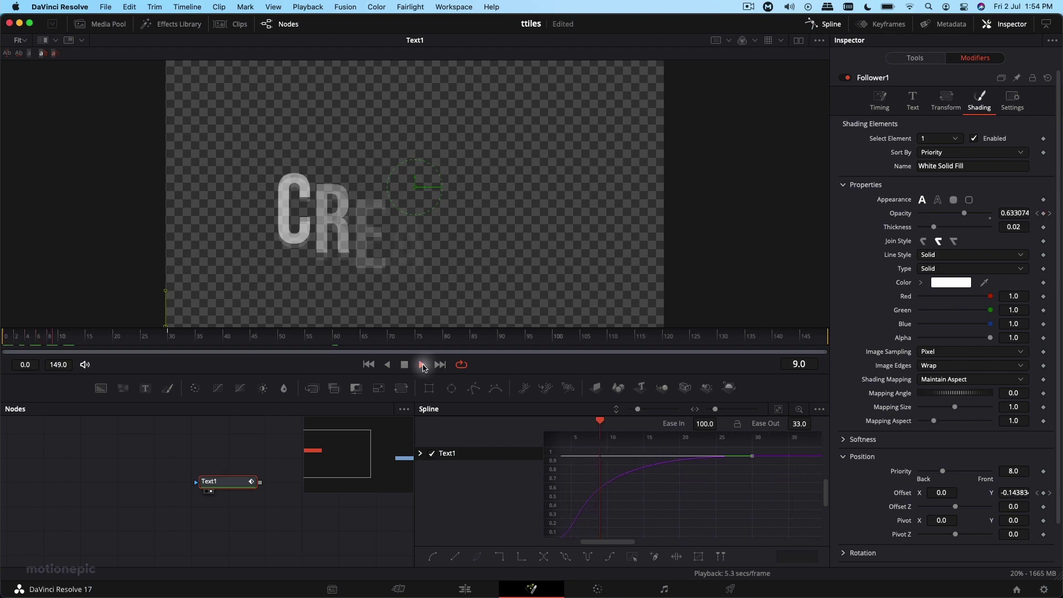
left_click(405, 364)
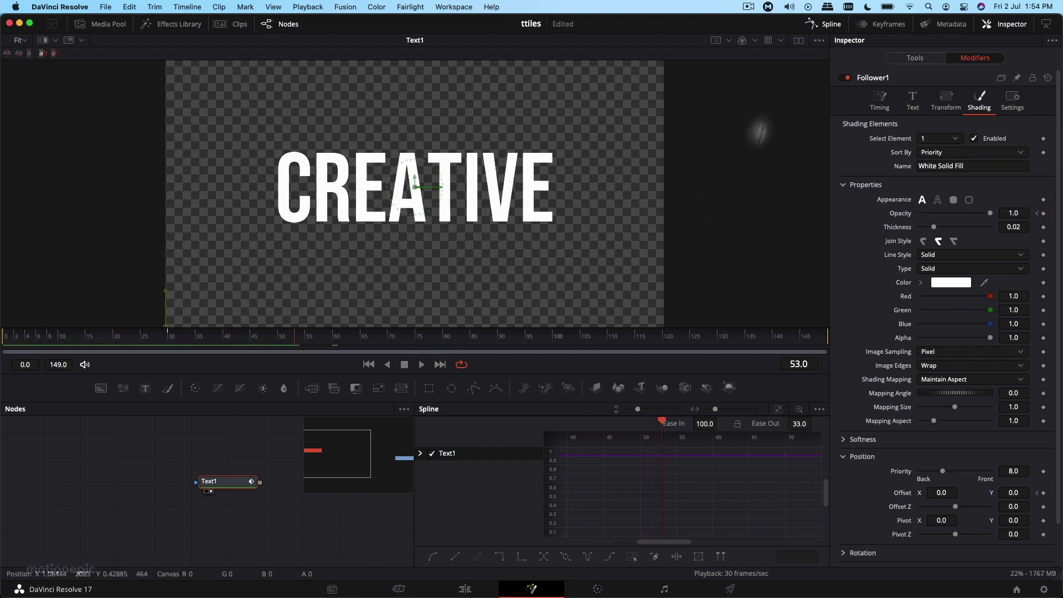
left_click(825, 24)
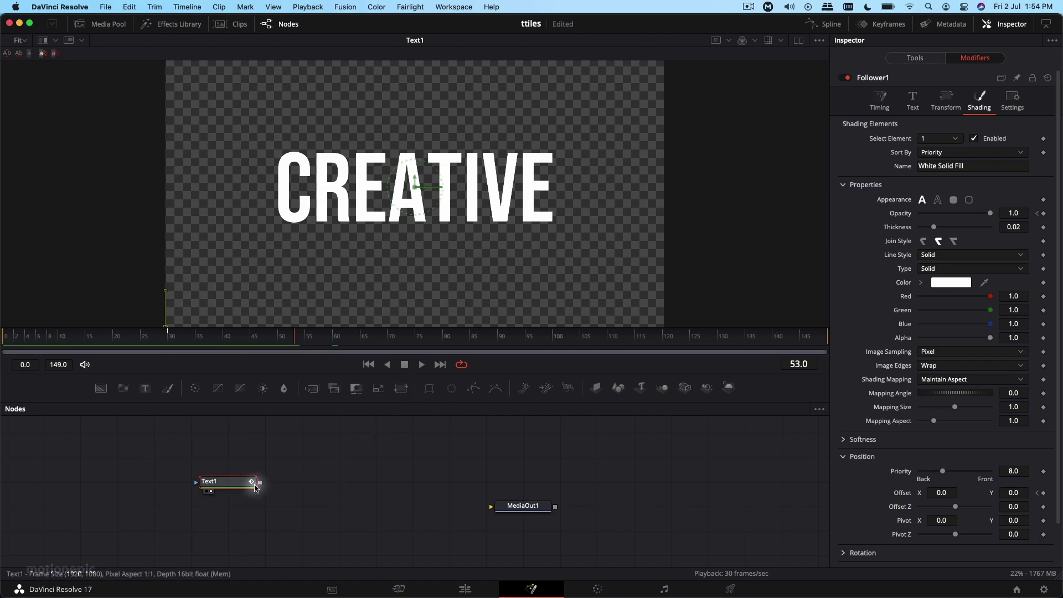
Add a Background node and merge it with Text1, with the Background feeding the Merge's background input.
mouse_move(240, 485)
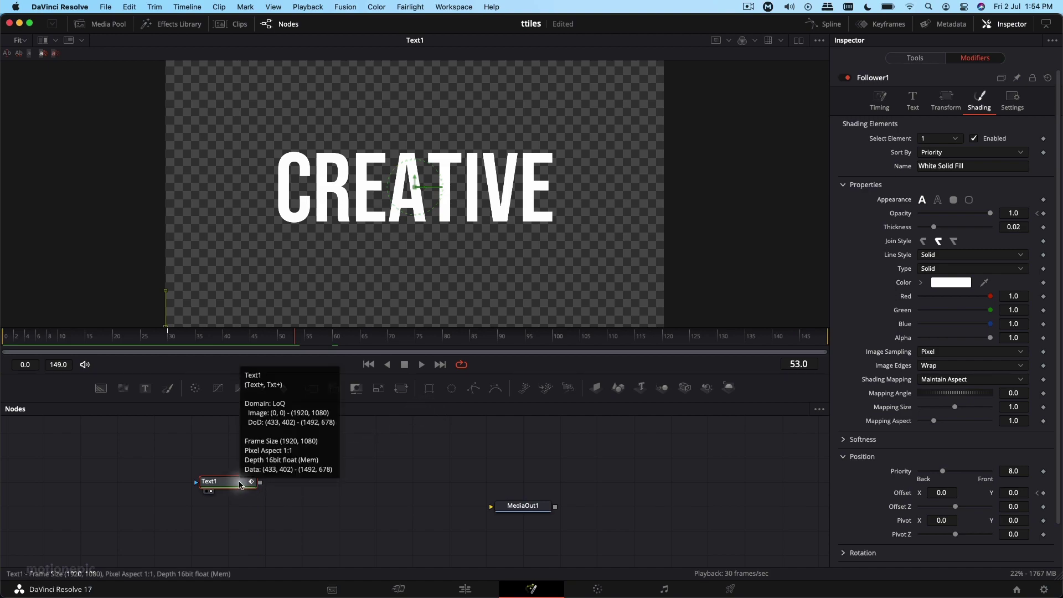
left_click(103, 392)
left_click(229, 506)
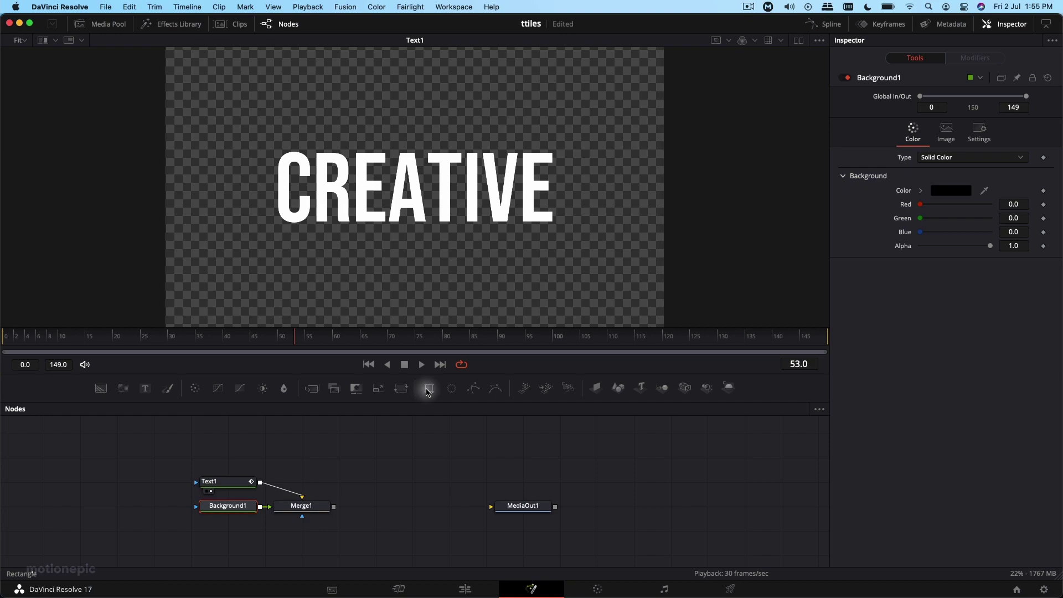
Mask the Background with a Rectangle, position Text1 above Merge1, and show Merge1 in the viewer.
left_click(429, 388)
left_click_drag(224, 480, 151, 503)
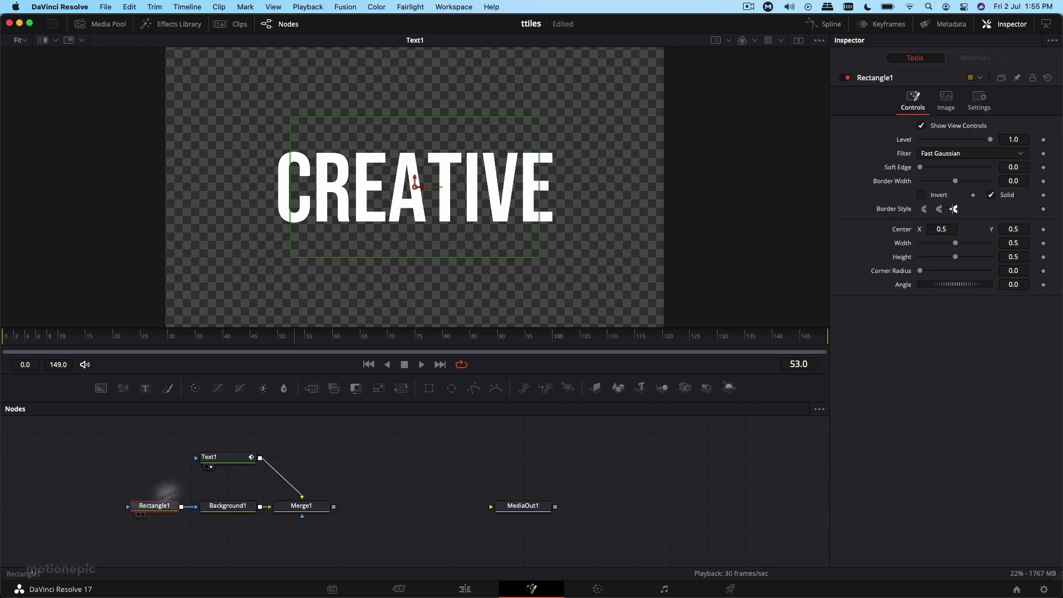
left_click_drag(214, 456, 456, 265)
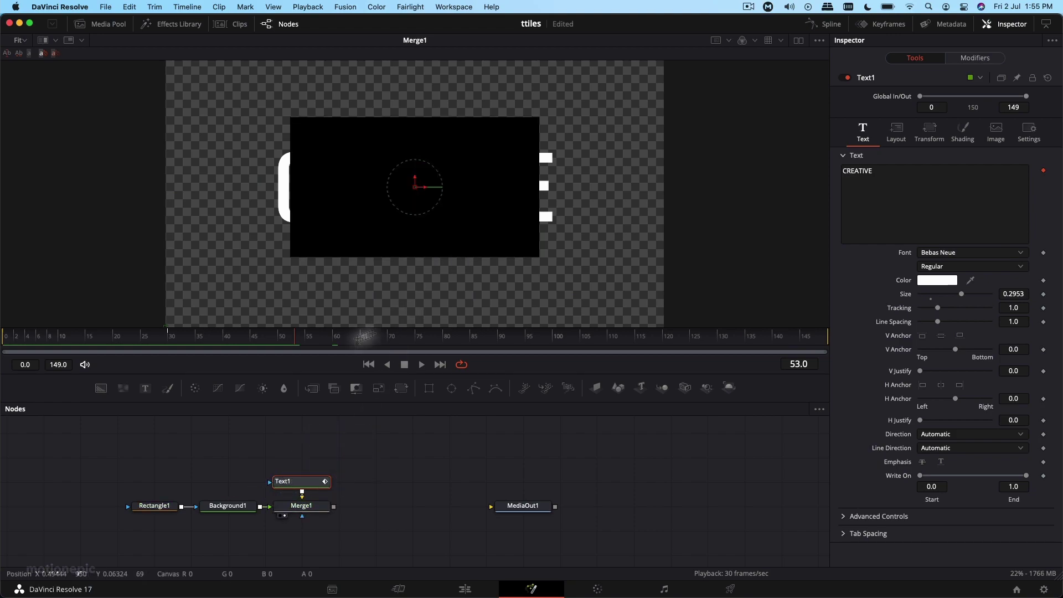
Shrink the Rectangle mask to a width of 0.196 and a height of 0.098.
left_click(162, 510)
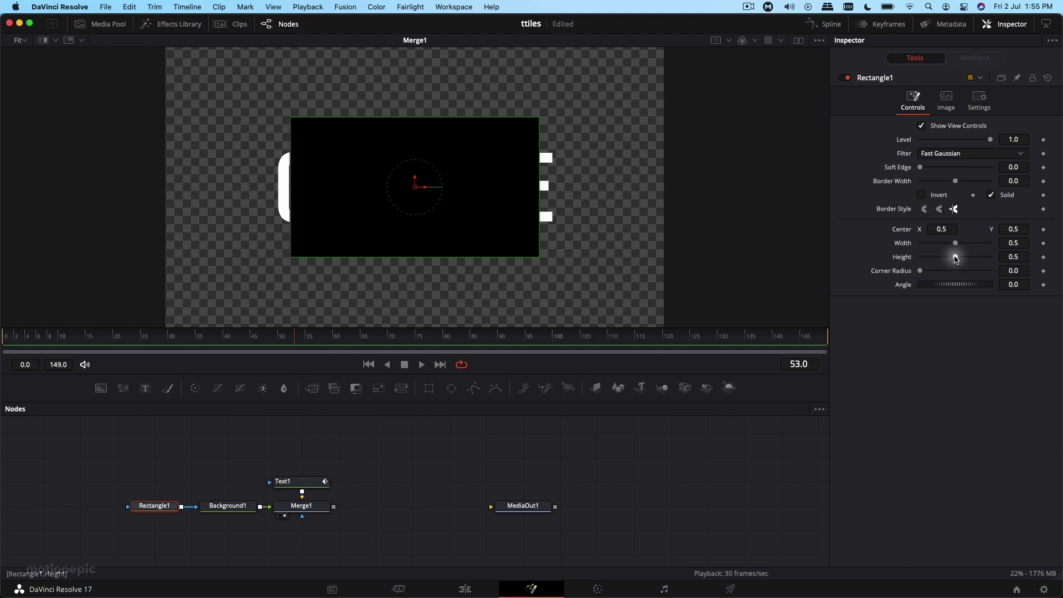
left_click_drag(953, 256, 934, 243)
left_click_drag(930, 257, 926, 257)
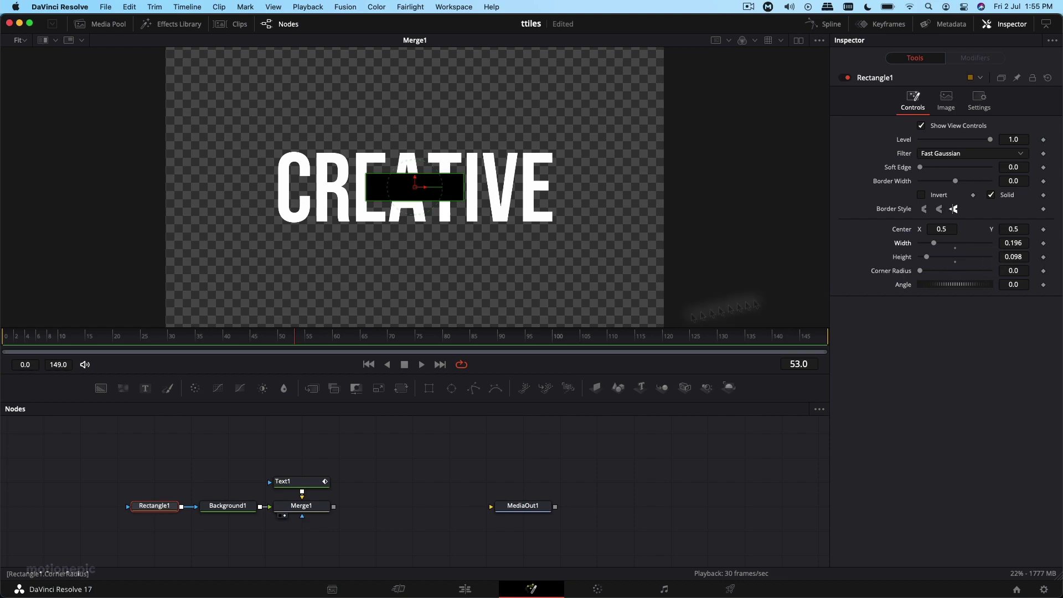
Duplicate the Text1 node, merge the copy with Merge1's output, and show the new Merge in the viewer.
scroll(354, 476, "down", 3)
left_click(332, 441)
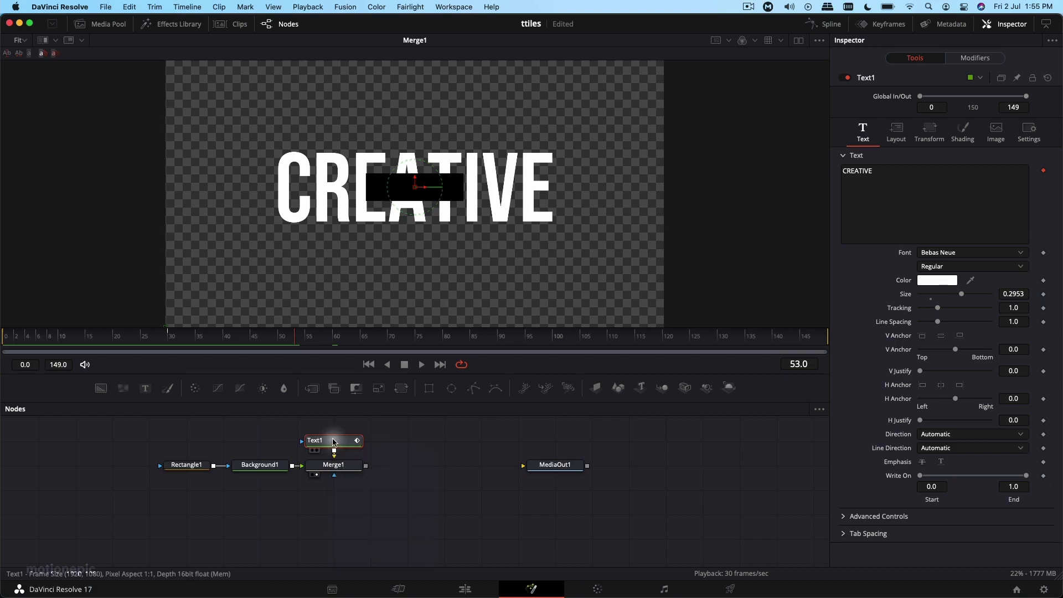
key("ctrl+v")
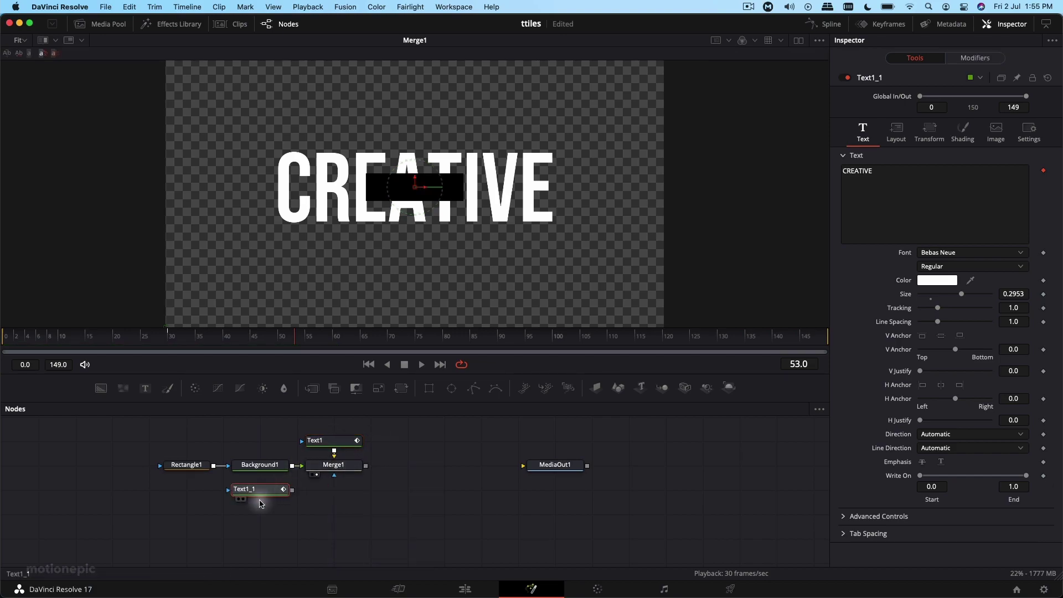
left_click_drag(293, 492, 364, 467)
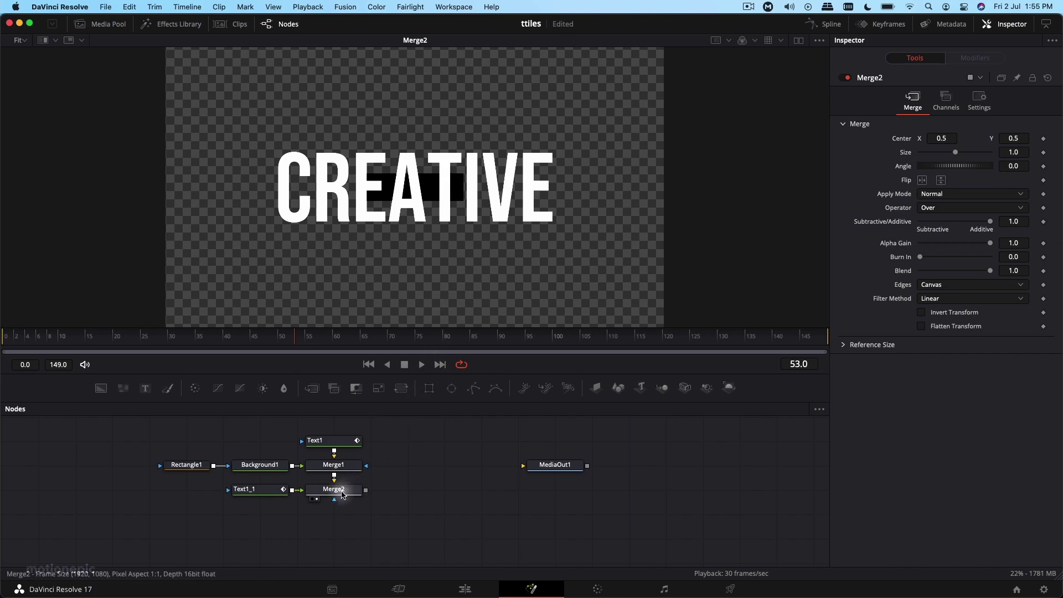
Reduce the duplicated text's size to 0.0866 so it fits inside the black box, and play the animation.
left_click(273, 492)
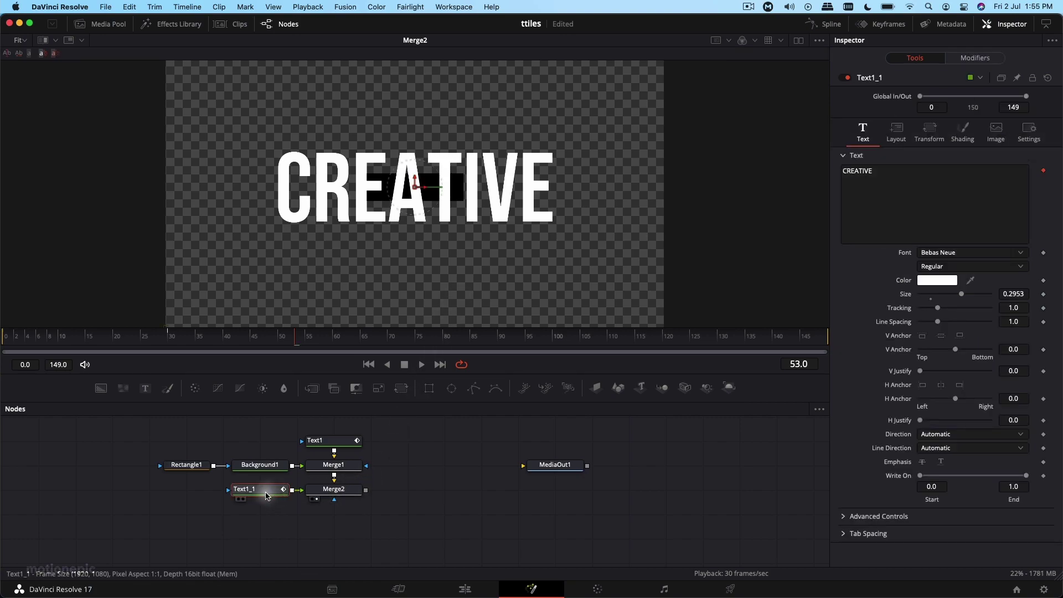
left_click_drag(962, 294, 934, 295)
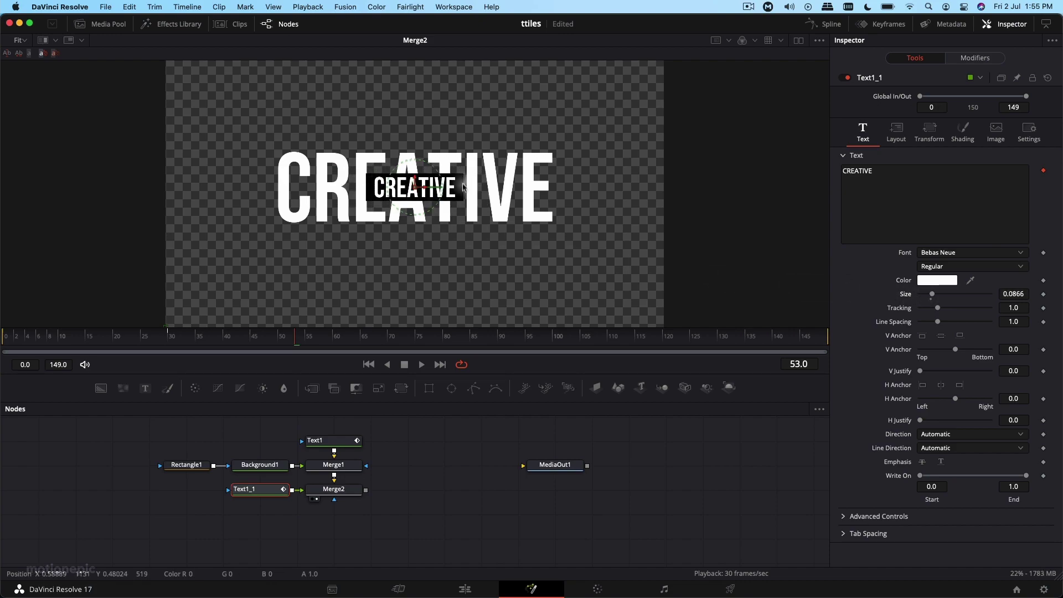
key("space")
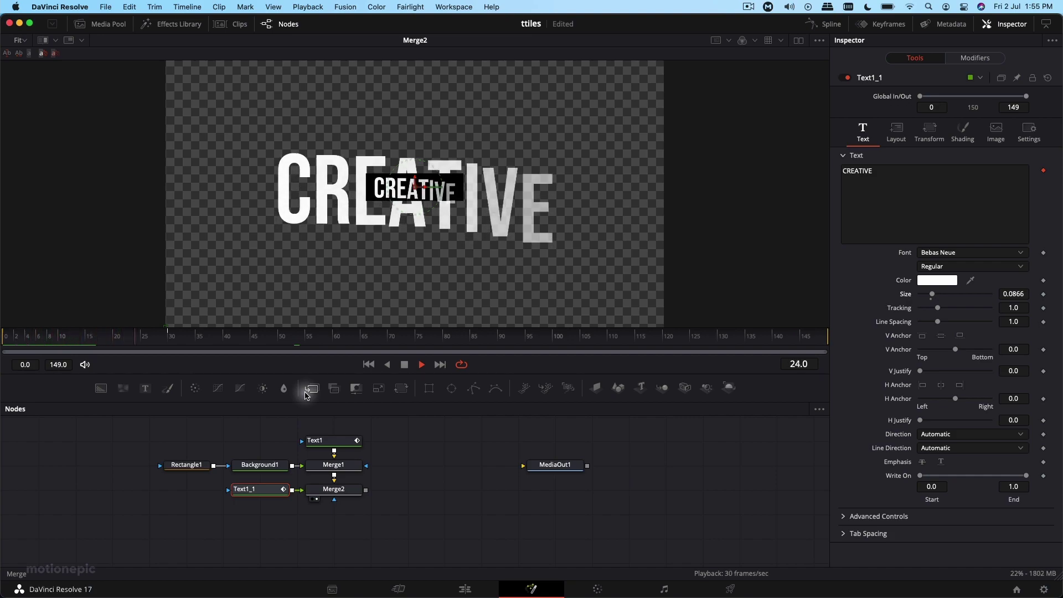
key("space")
Keyframe the Rectangle mask's width at frame 30 with a value of 0.
left_click(188, 466)
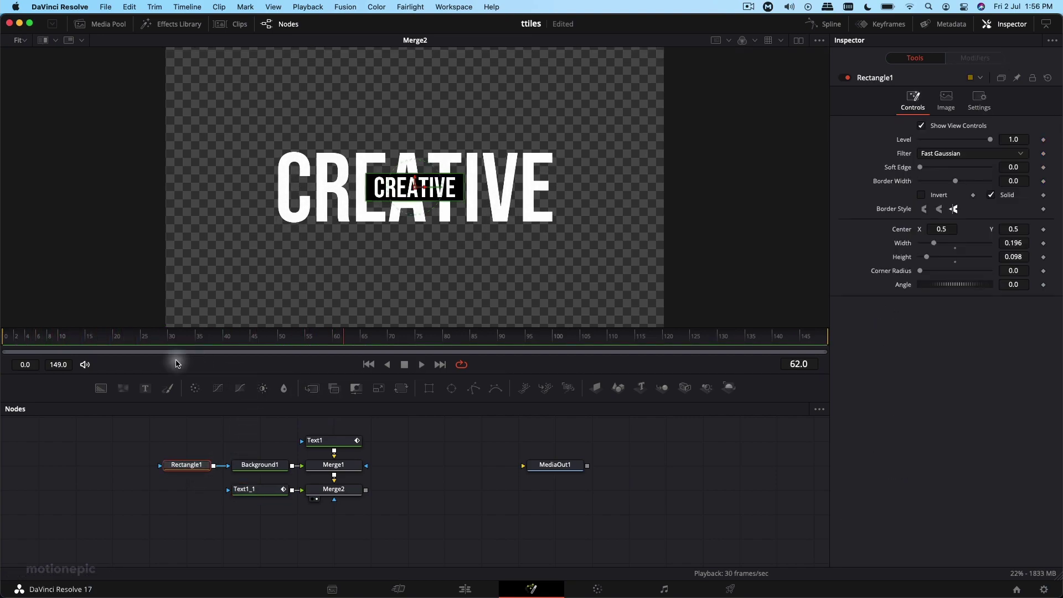
left_click_drag(176, 339, 170, 339)
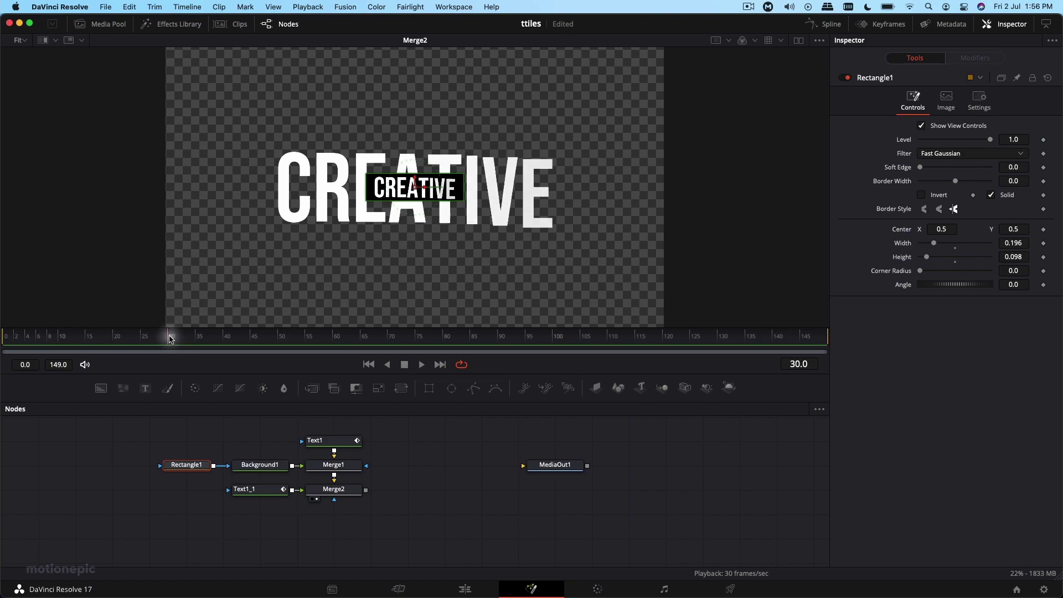
left_click(1043, 244)
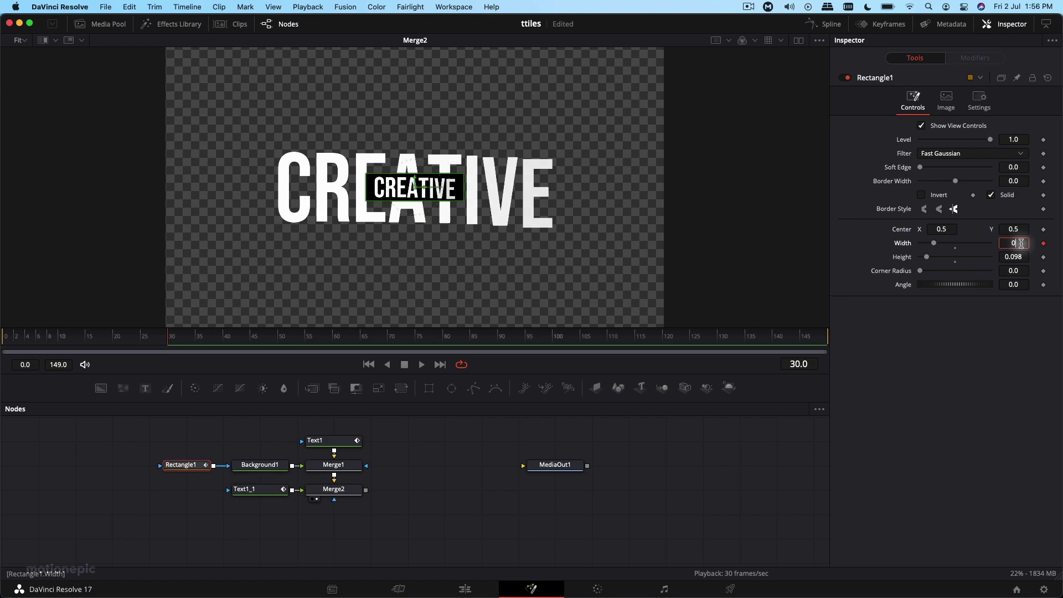
key("Tab")
Set the Rectangle mask's width to 0.181 at frame 60 and preview the box opening.
left_click_drag(289, 339, 332, 339)
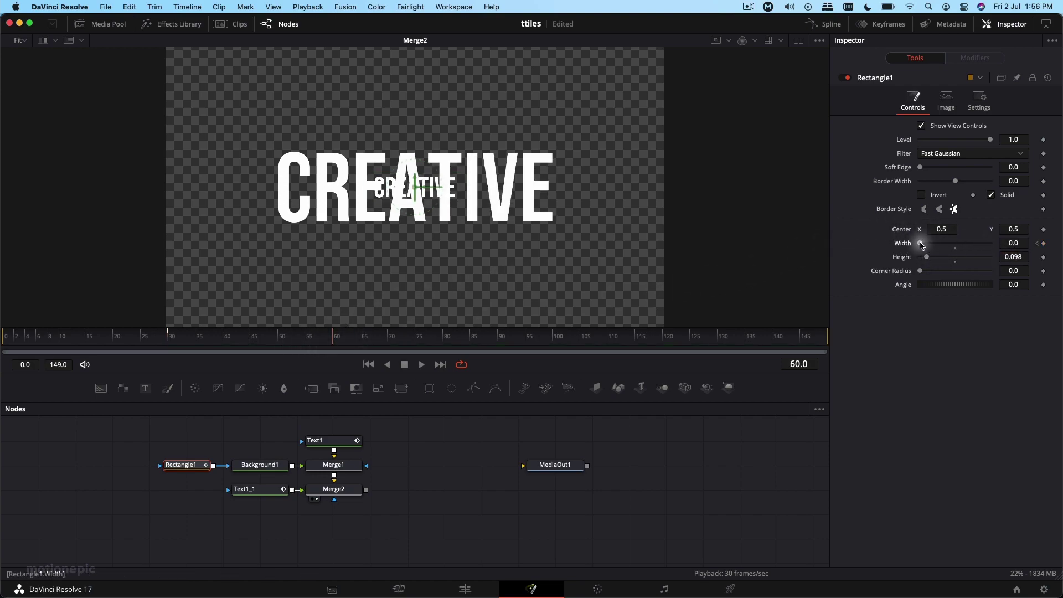
left_click_drag(922, 245, 933, 249)
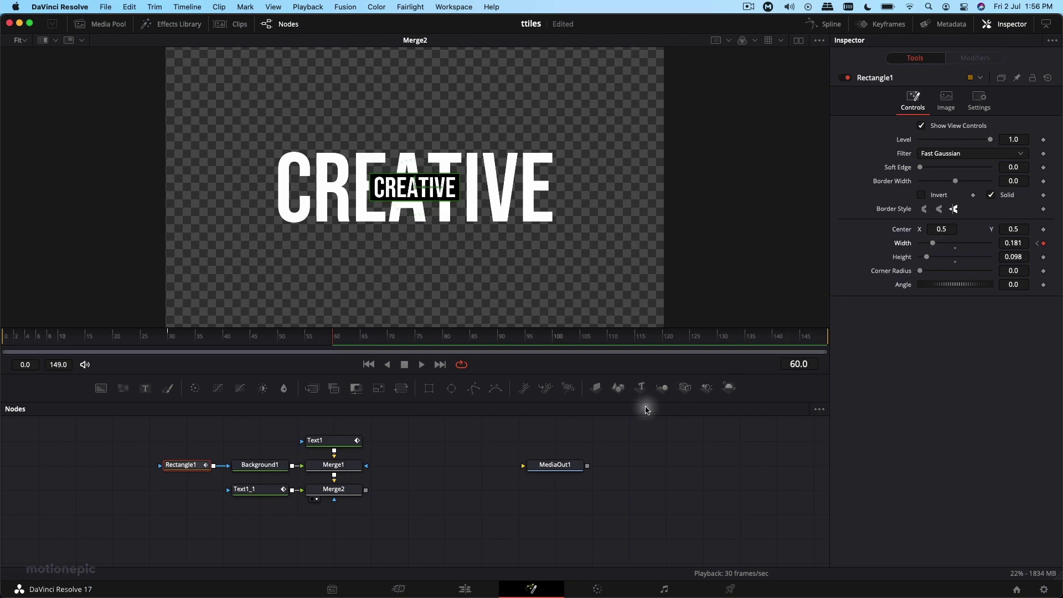
left_click(162, 338)
key("space")
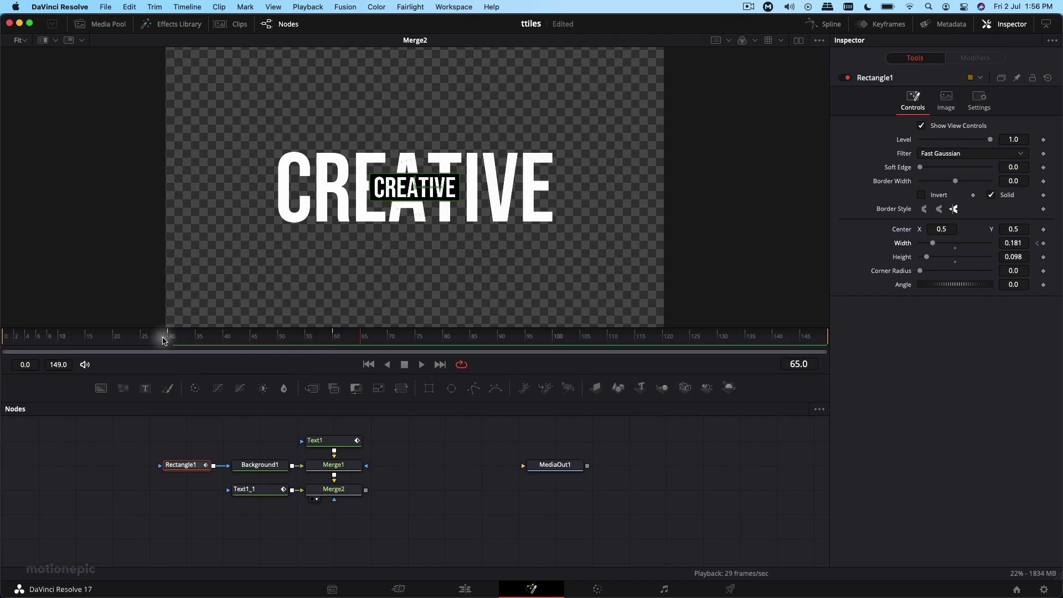
left_click(272, 338)
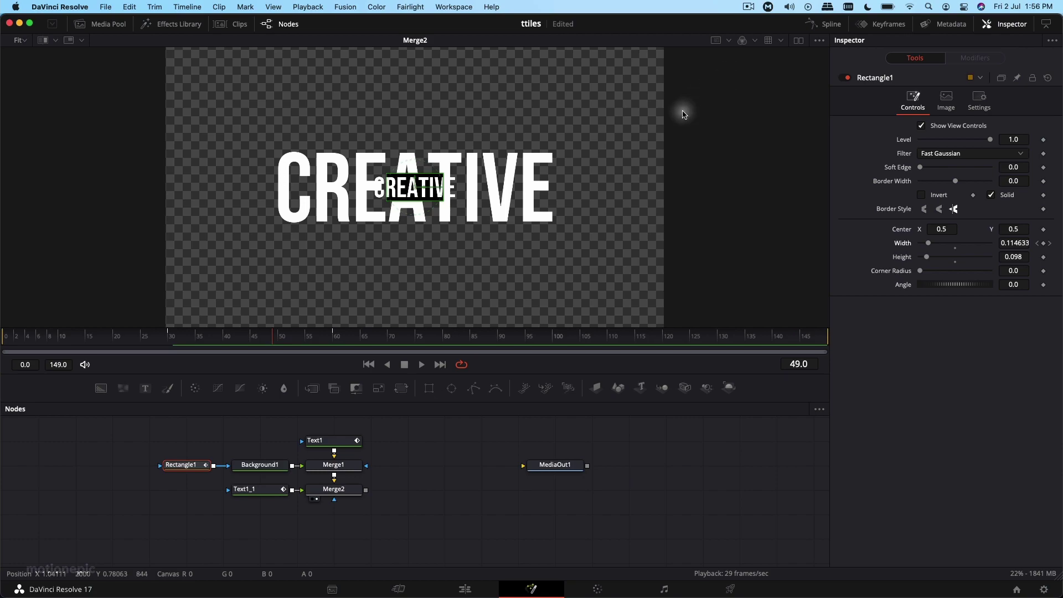
Fit the Rectangle's width curve in the Spline editor, smooth its keyframes, and set Ease In to 100.
left_click(823, 24)
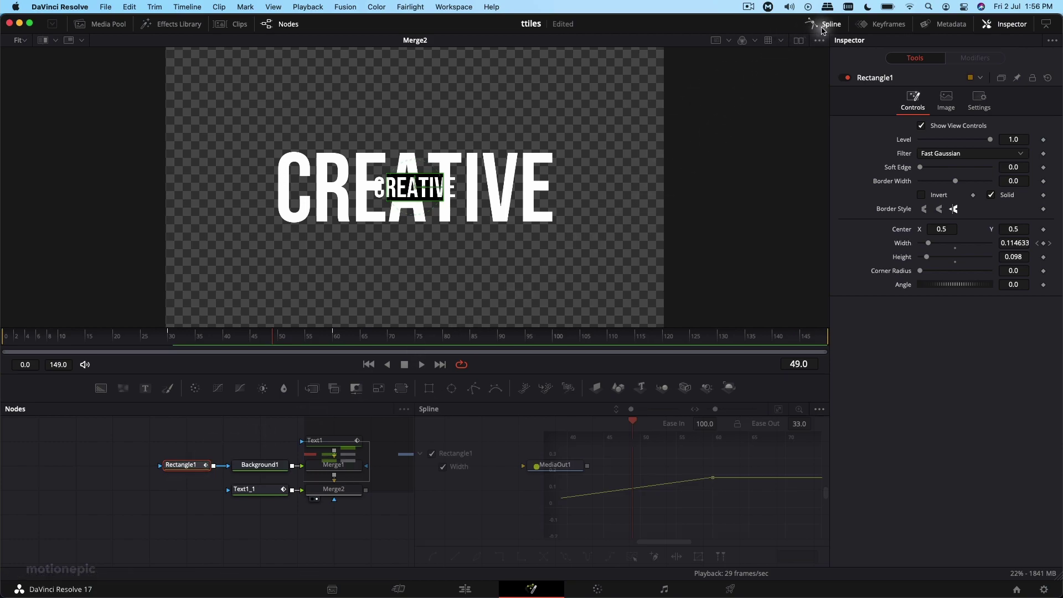
left_click(778, 409)
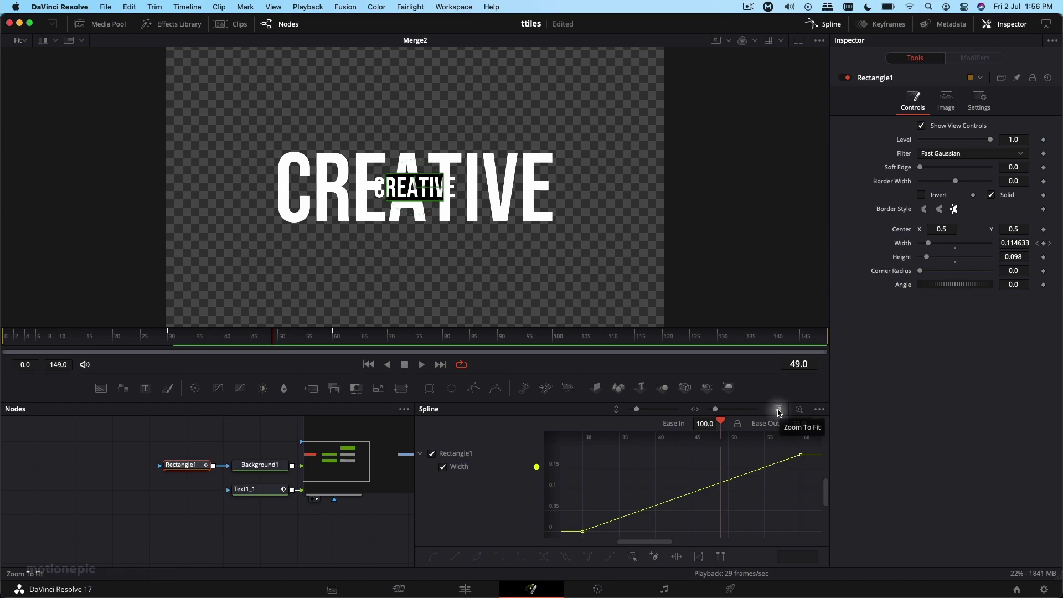
left_click(632, 556)
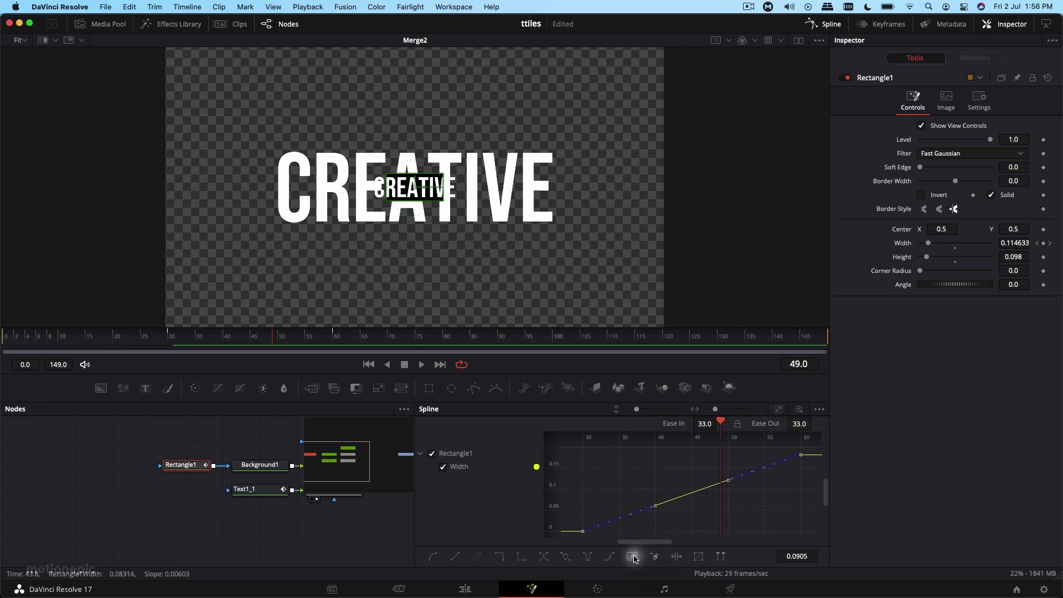
left_click_drag(698, 425, 944, 439)
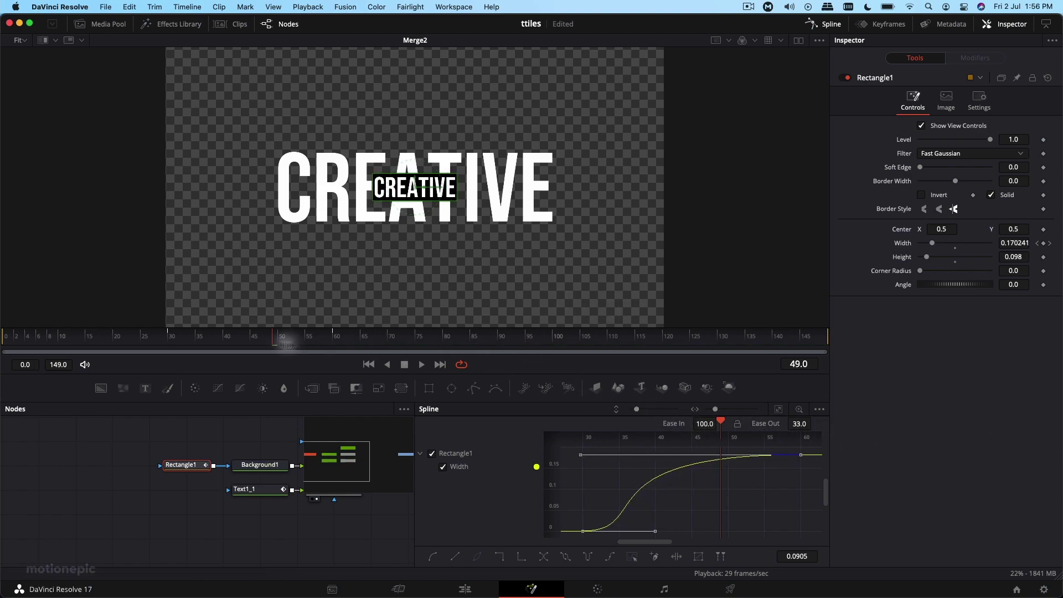
Preview the box's eased width animation and close the Spline editor.
left_click(131, 337)
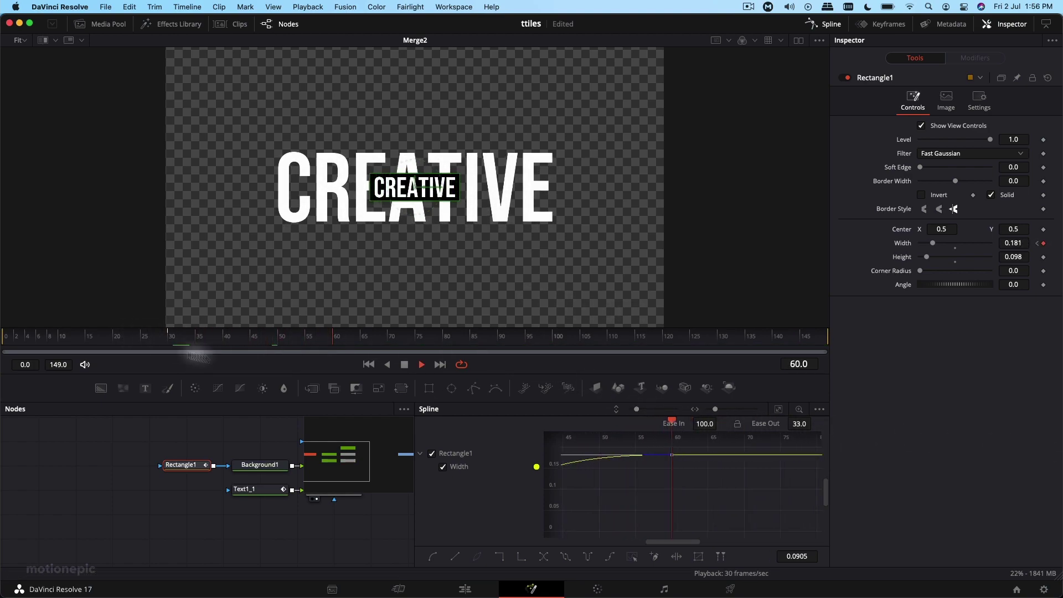
left_click(824, 23)
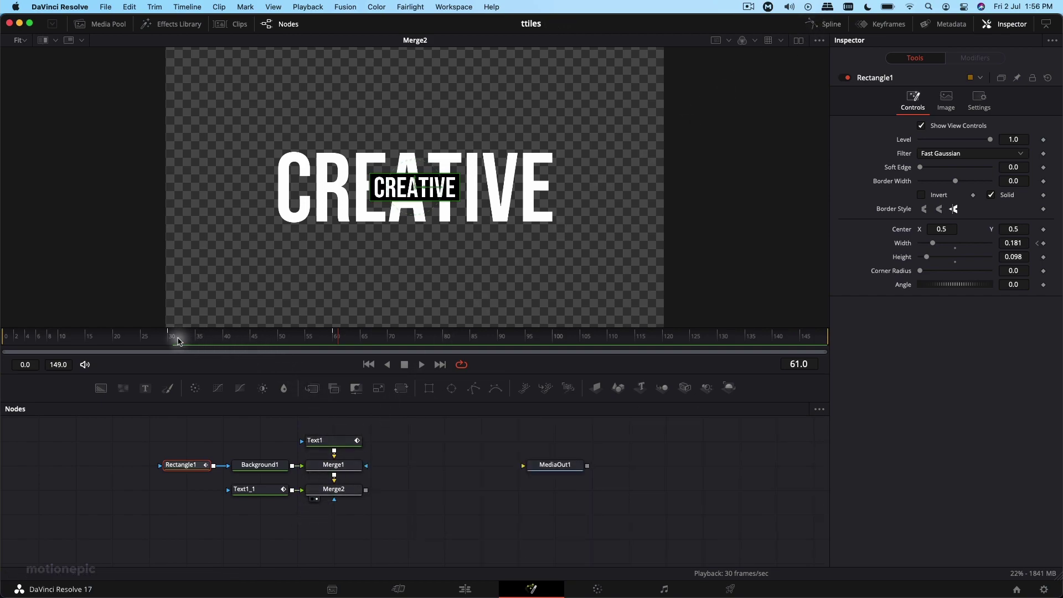
left_click(143, 338)
left_click_drag(144, 340, 240, 340)
Shift Text1_1's keyframes in the Keyframes editor so its animation starts at frame 30, scrub through the result, and close the editor.
left_click(252, 490)
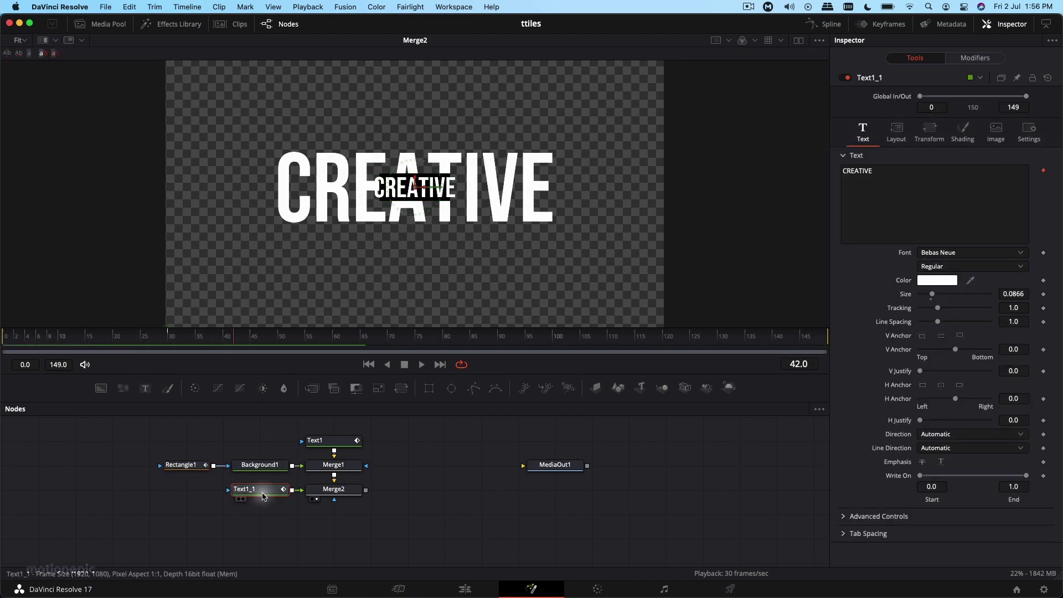
left_click(170, 339)
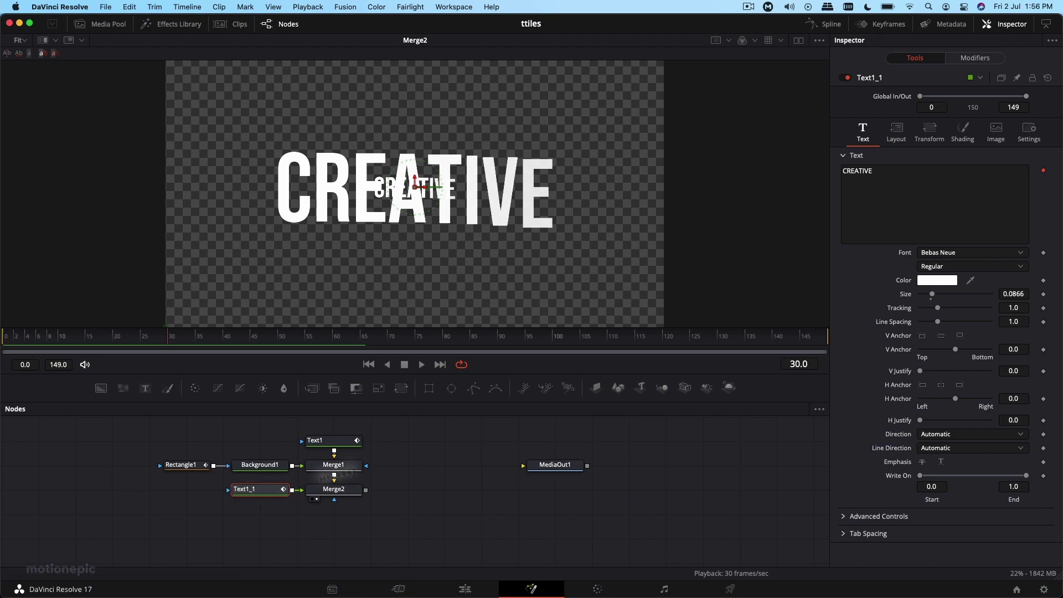
left_click(874, 25)
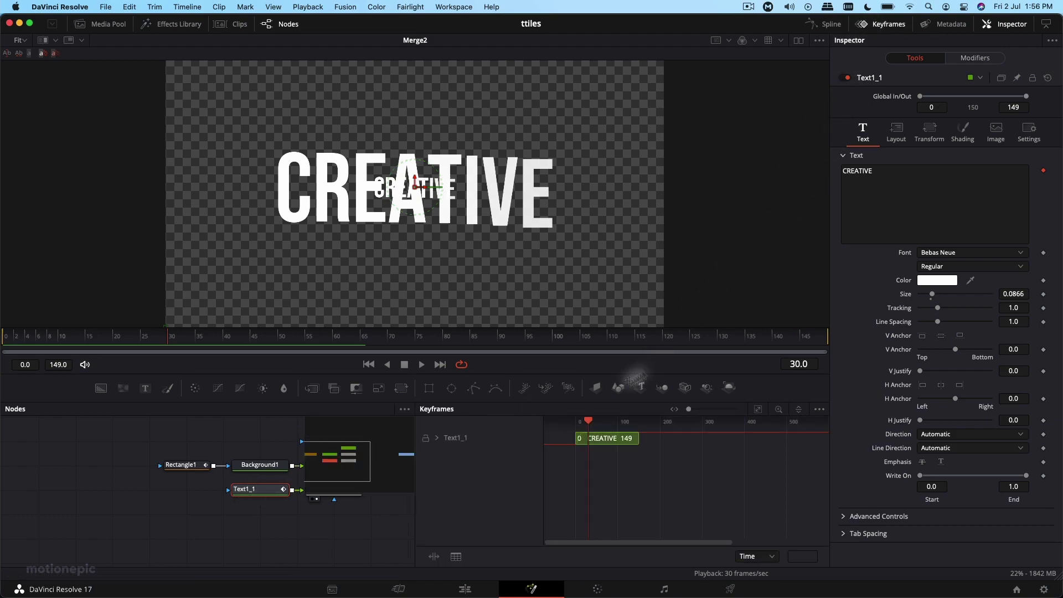
left_click(438, 439)
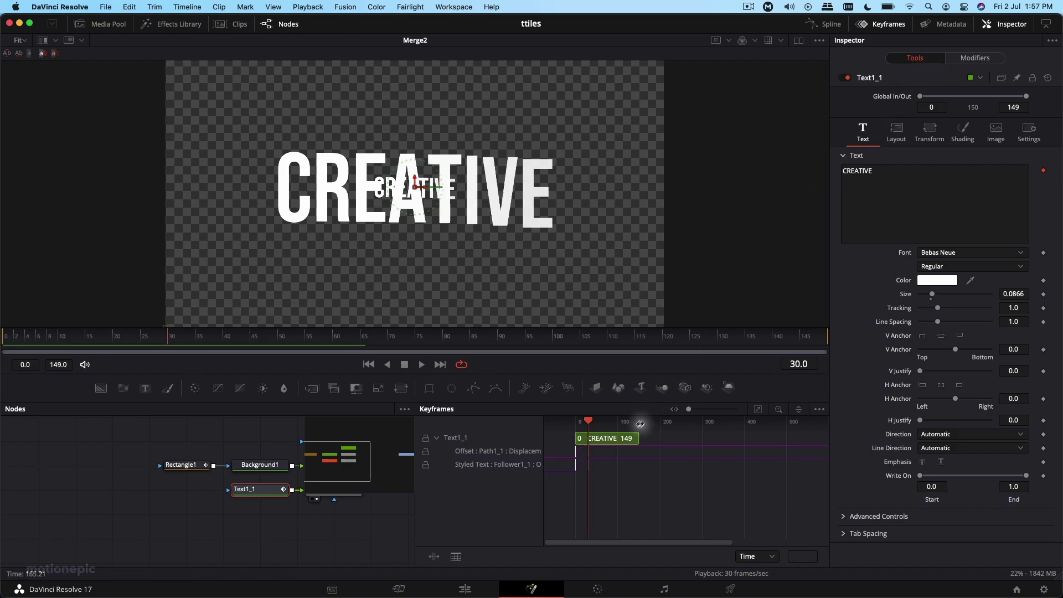
left_click_drag(563, 486, 589, 422)
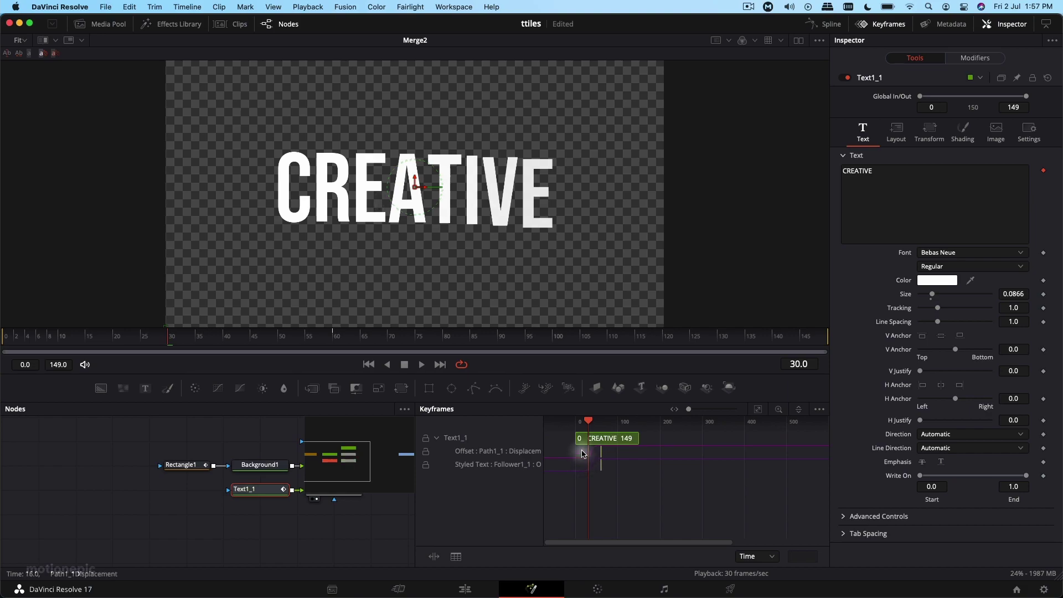
left_click_drag(171, 337, 349, 355)
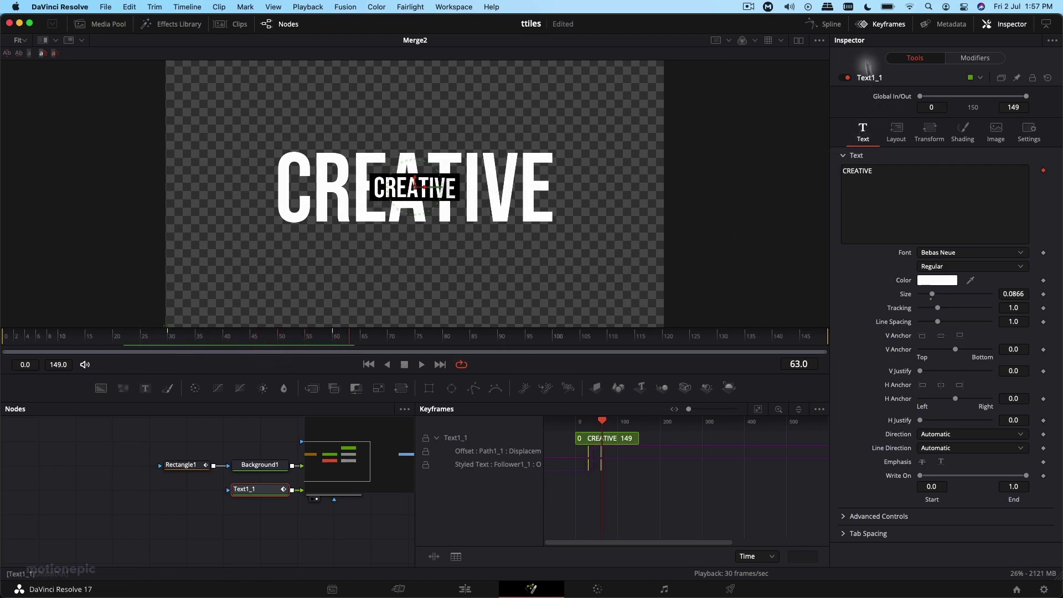
left_click(872, 24)
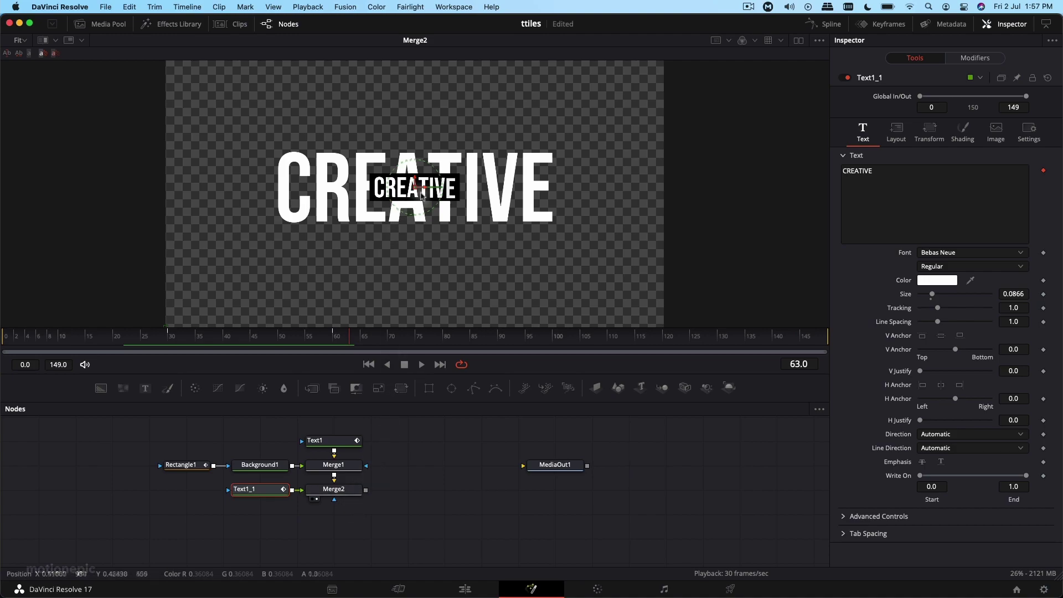
Examine the small title's letters against the black box's edges at frame 46, and select Merge2.
scroll(414, 187, "up", 8)
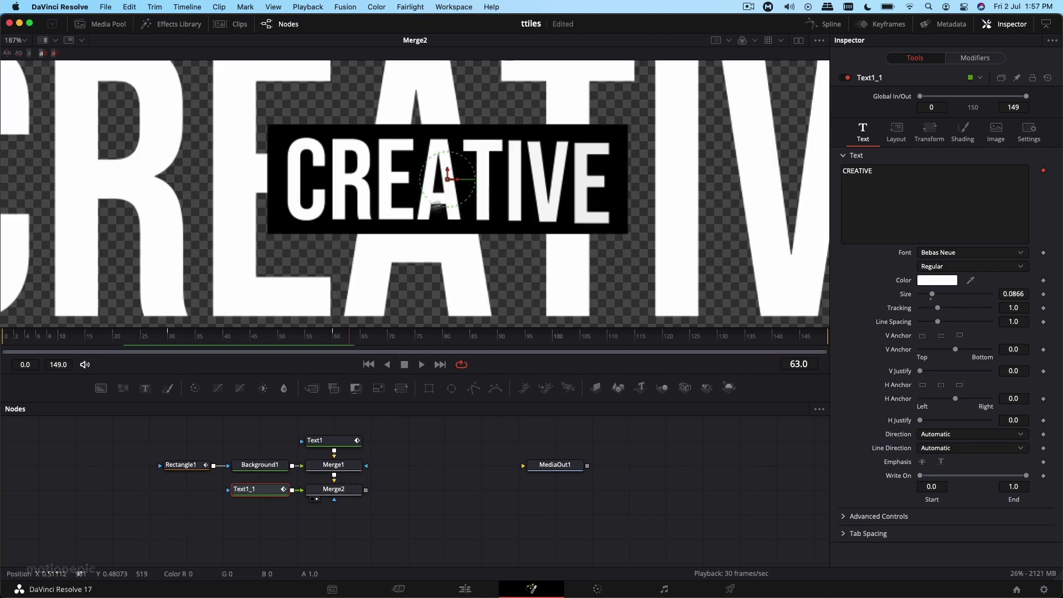
left_click_drag(318, 328, 255, 333)
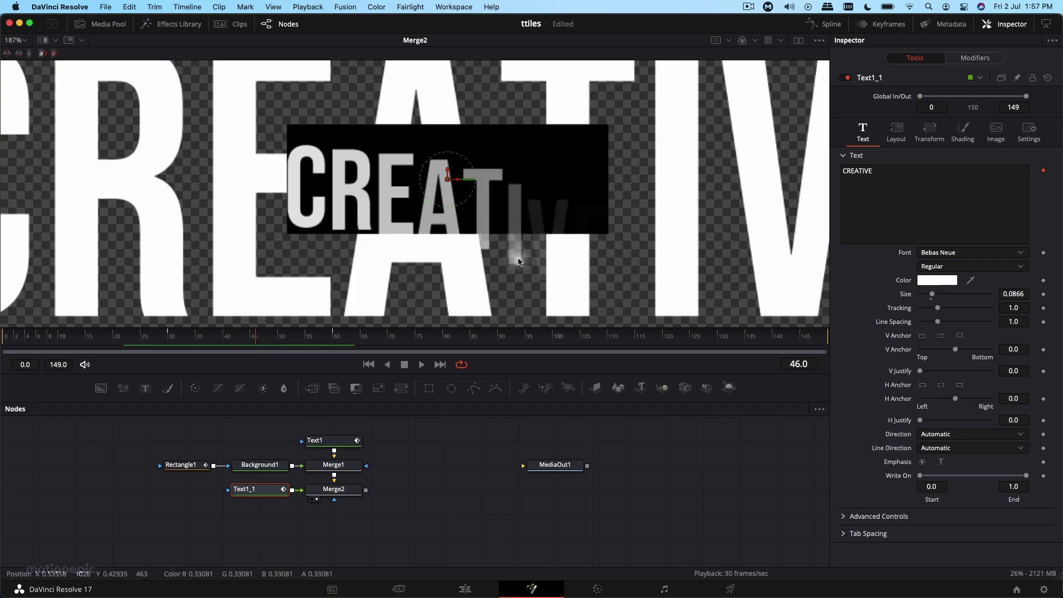
left_click(342, 493)
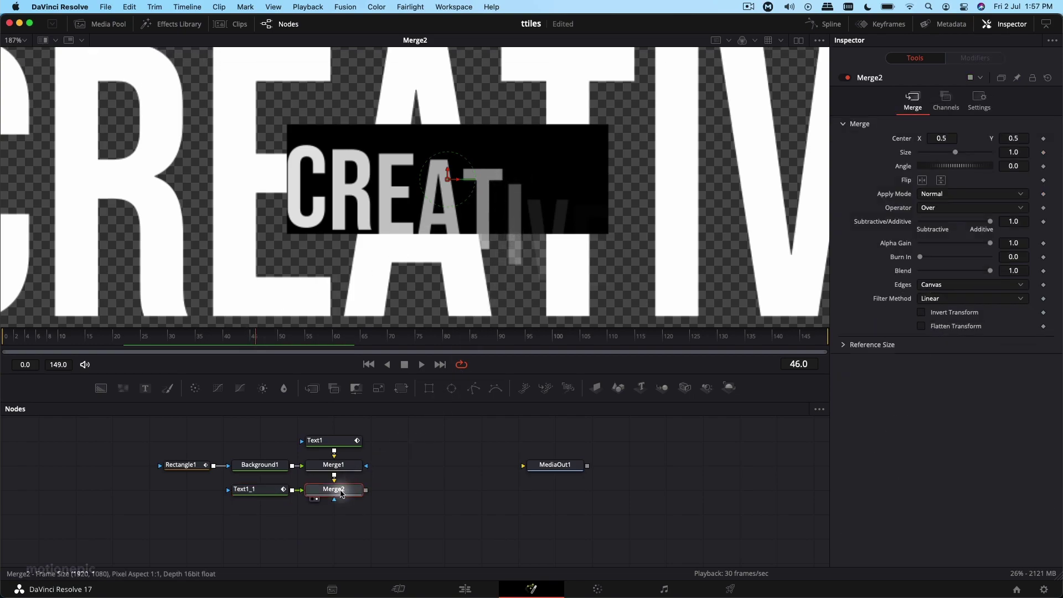
Set Merge2's operator to Atop so the small title is clipped to the black box, and play through the result.
left_click(931, 213)
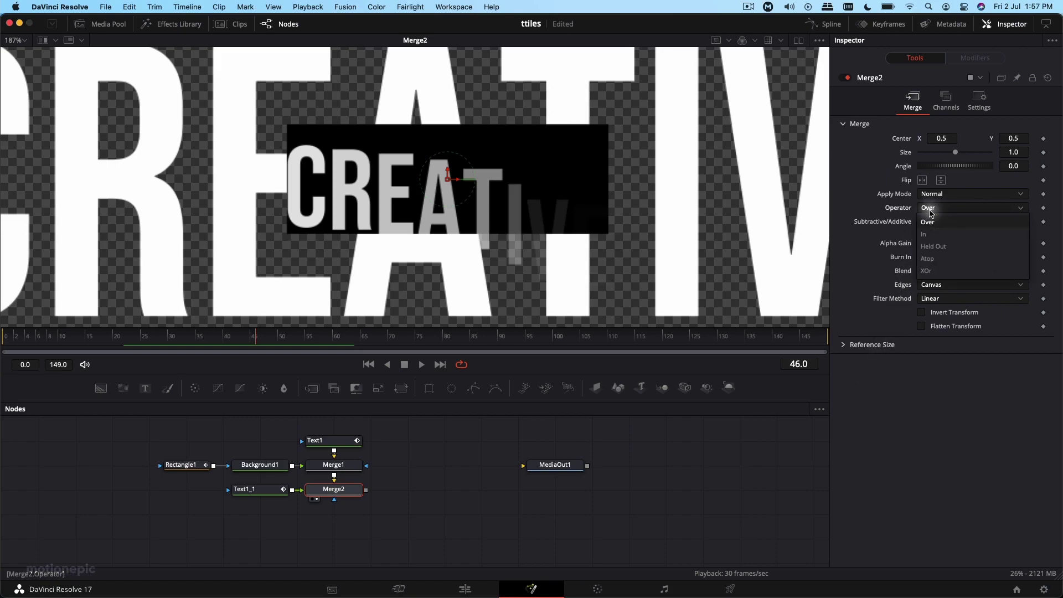
left_click(928, 259)
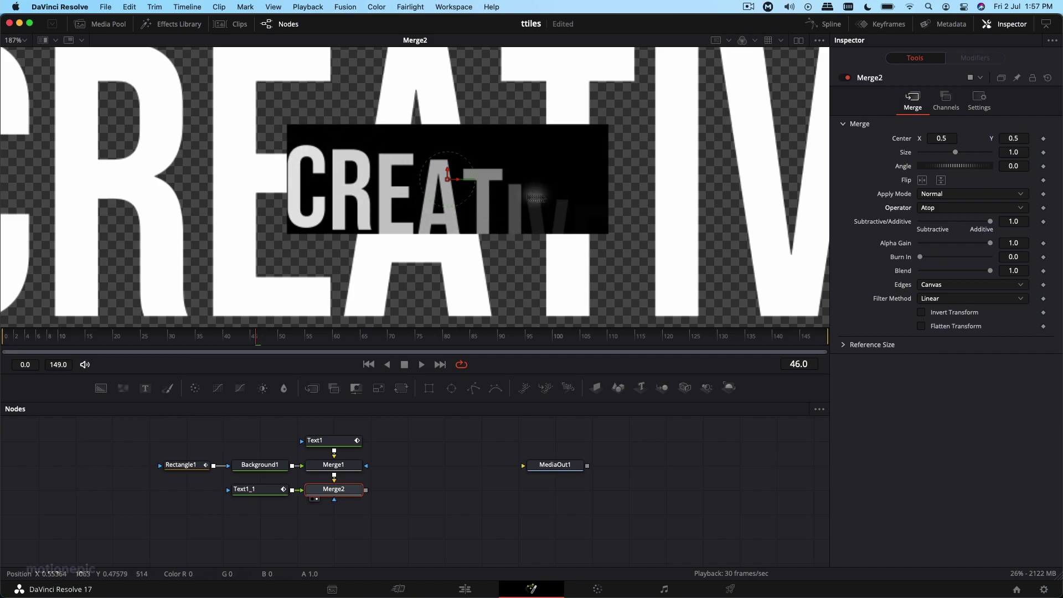
mouse_move(205, 342)
left_mouse_down()
mouse_move(173, 340)
mouse_move(207, 342)
left_mouse_up()
key("space")
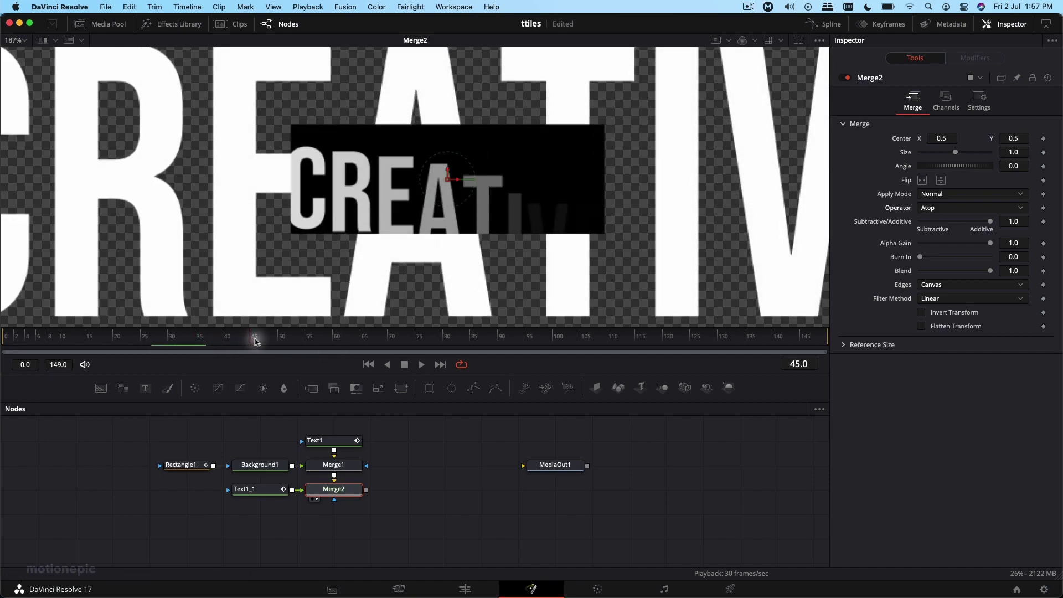
scroll(447, 255, "down", 5)
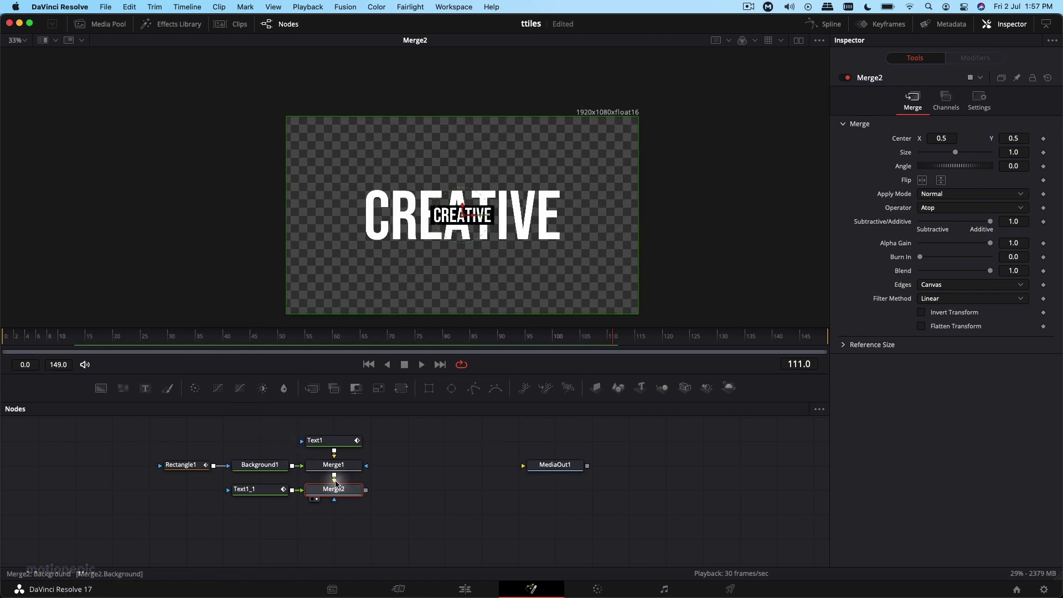
Group all the title nodes except MediaOut1 and rename the group anim1.
left_click_drag(389, 437, 166, 494)
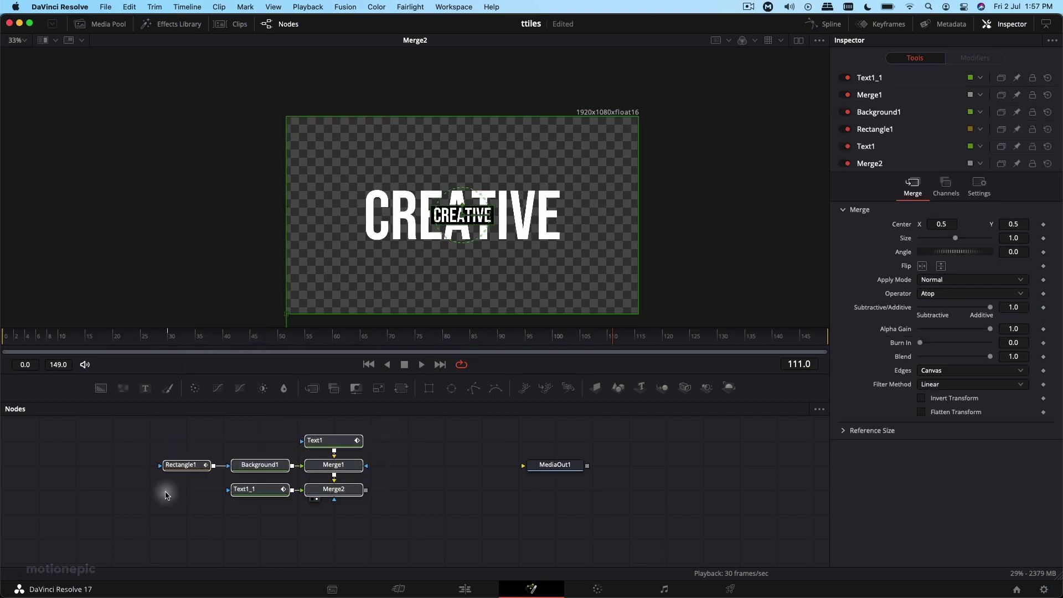
key("super+g")
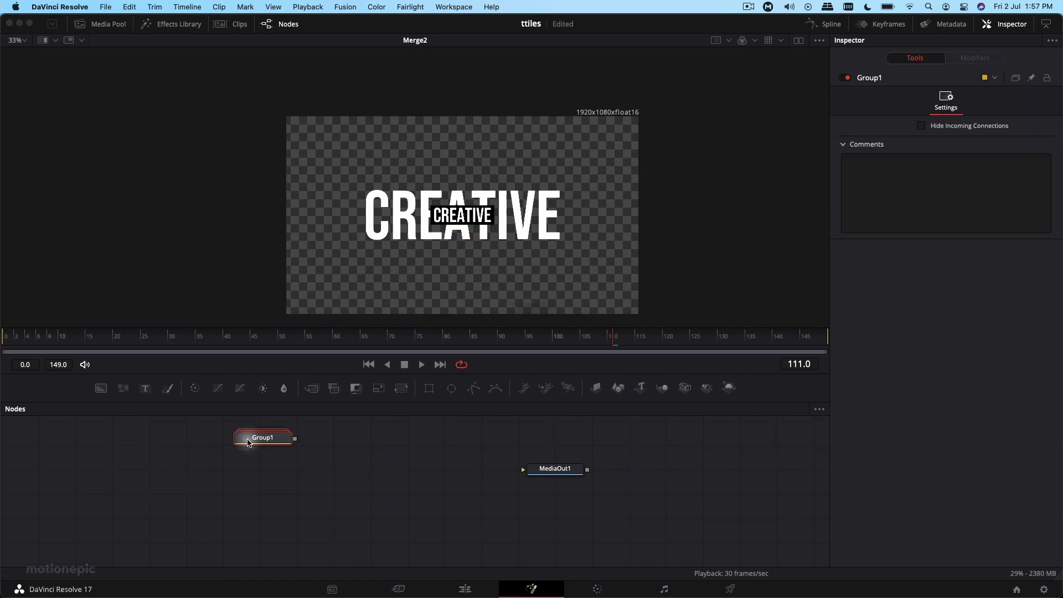
key("F2")
key("Return")
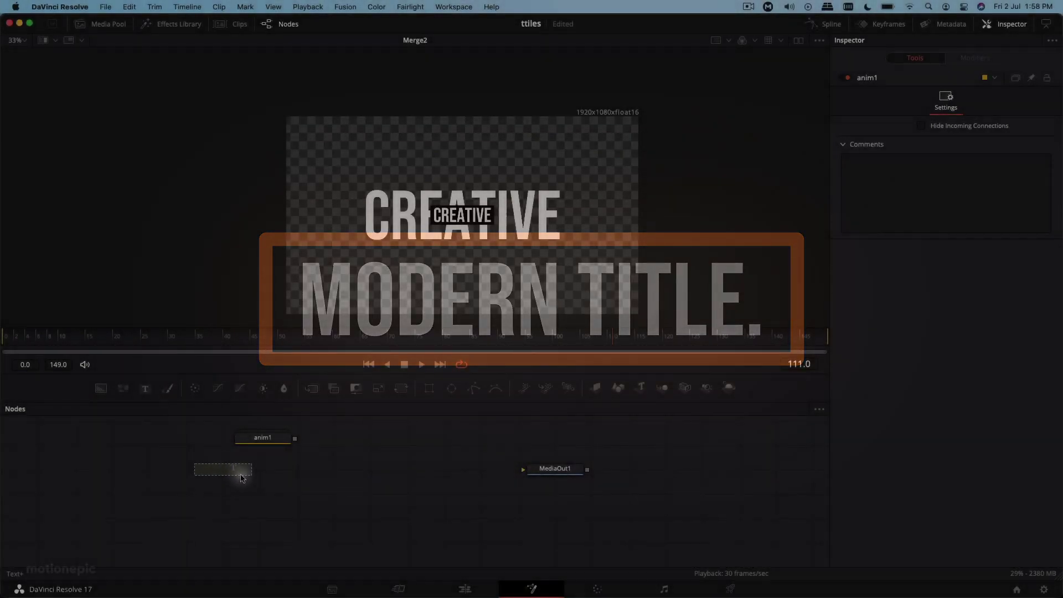
Copy Text1 out of the anim1 group, paste it as a separate node below the collapsed group, and preview its animation.
left_click_drag(241, 479, 242, 478)
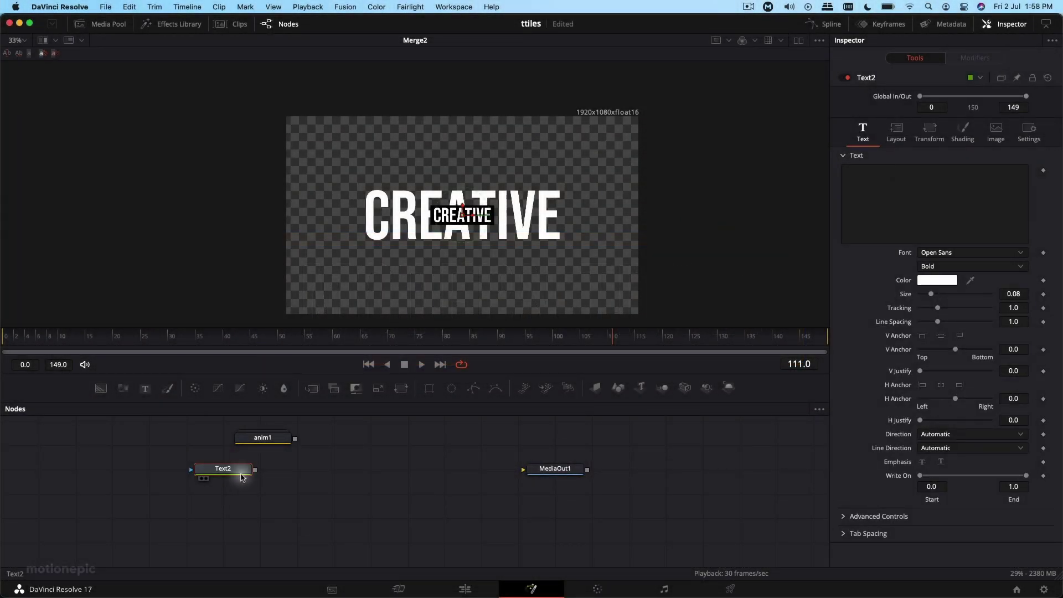
key("Delete")
double_click(262, 437)
left_click(317, 446)
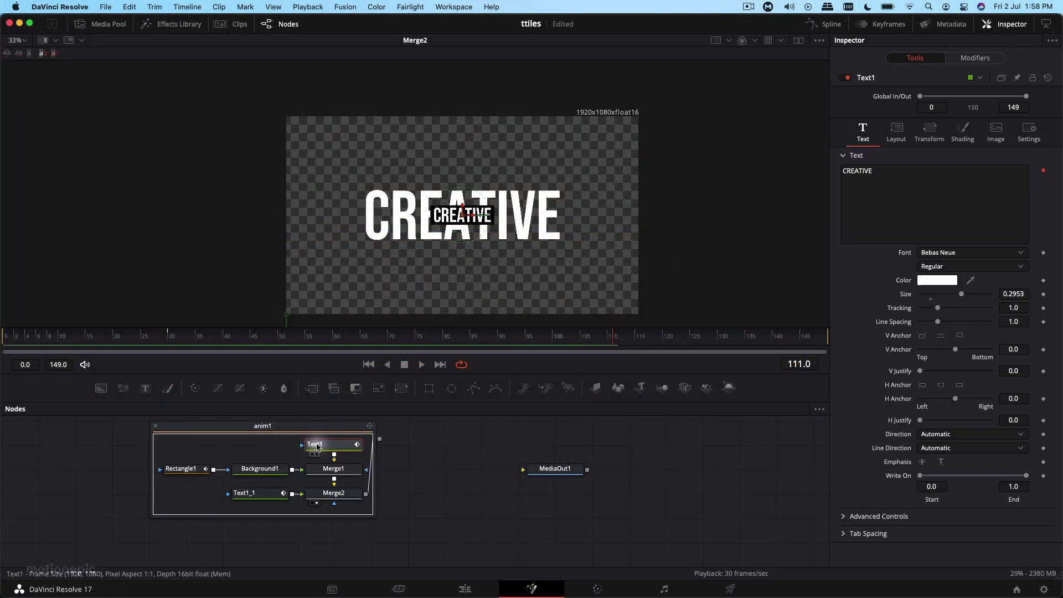
left_click(156, 427)
key("super+v")
left_click_drag(301, 519, 341, 503)
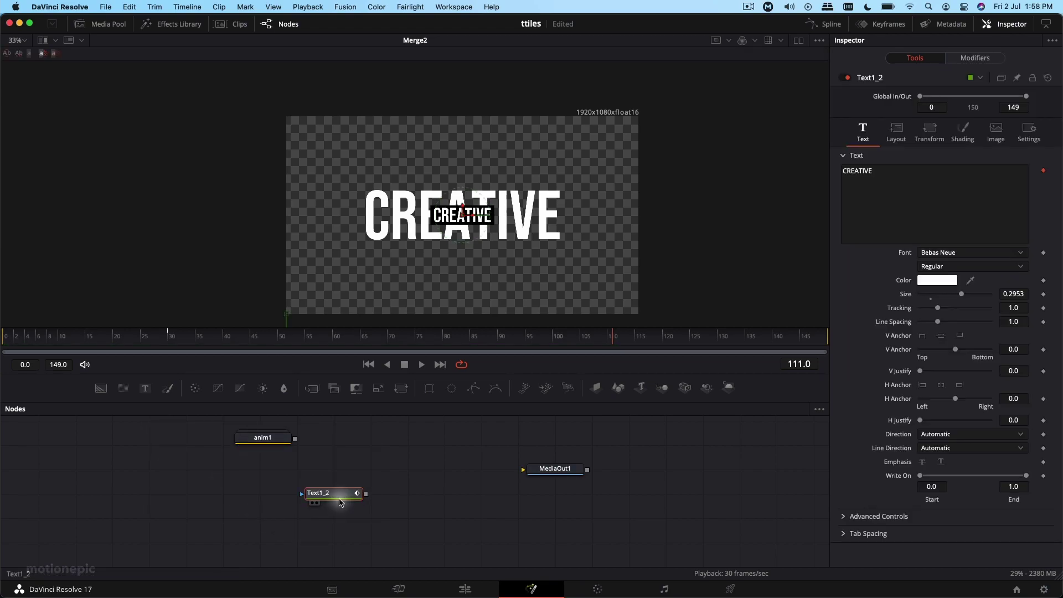
key("1")
key("space")
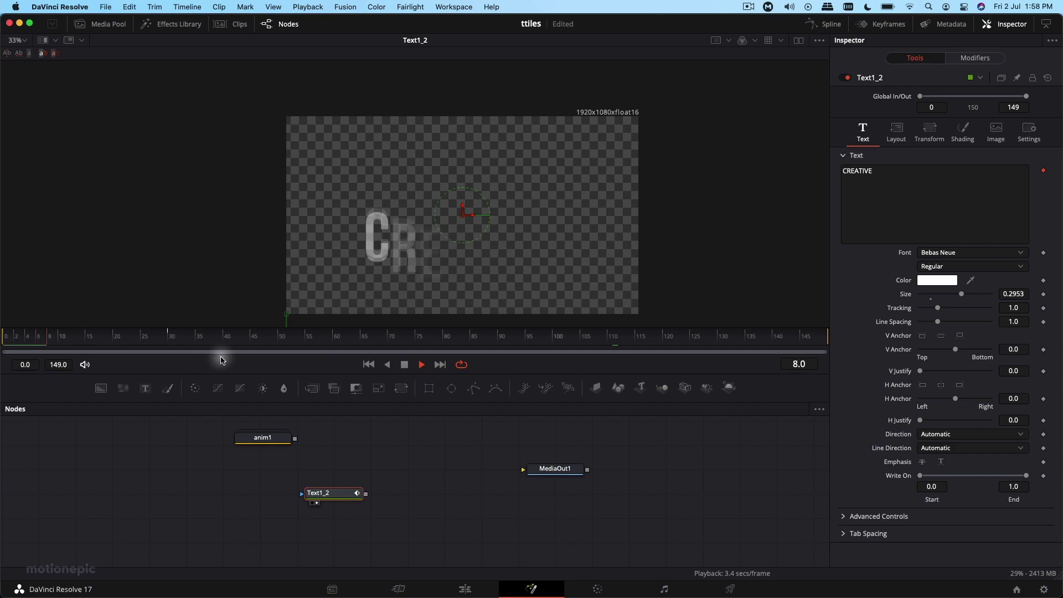
key("space")
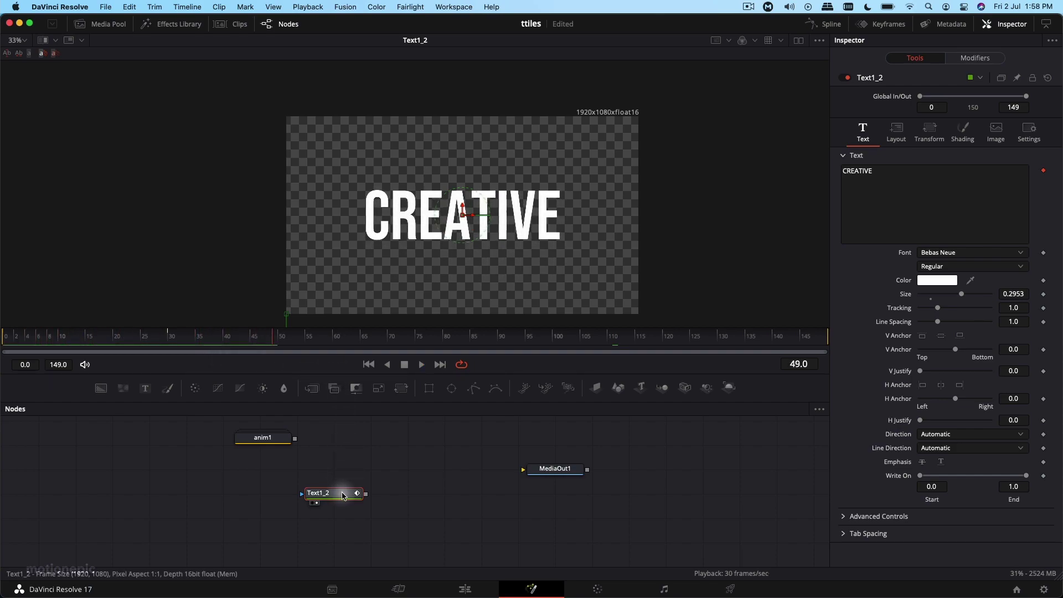
Remove the Opacity animation from Text1_2's Follower modifier and play the result from the beginning.
left_click(962, 62)
left_click(978, 118)
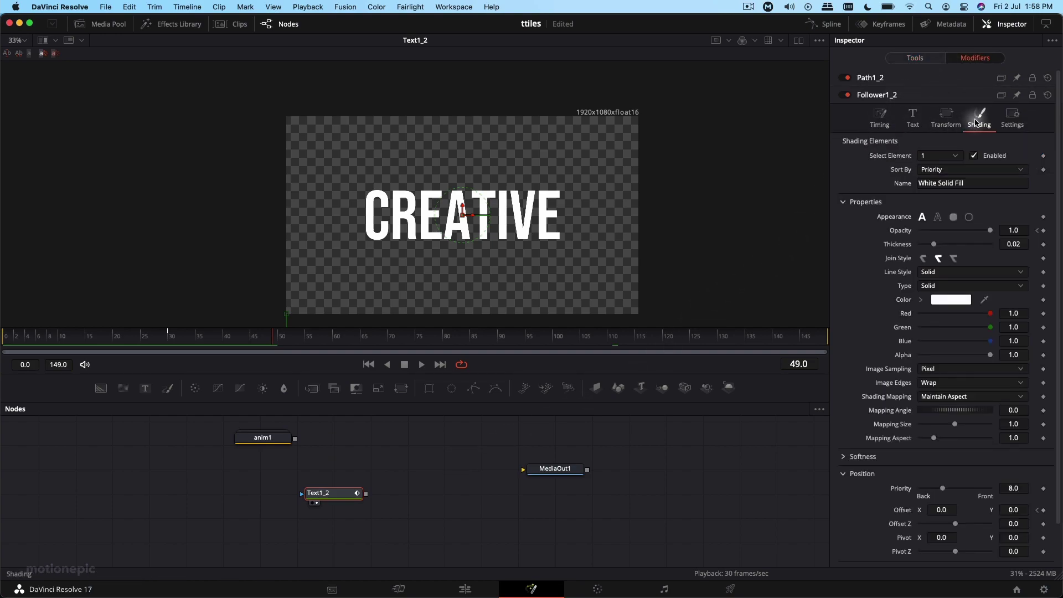
right_click(902, 235)
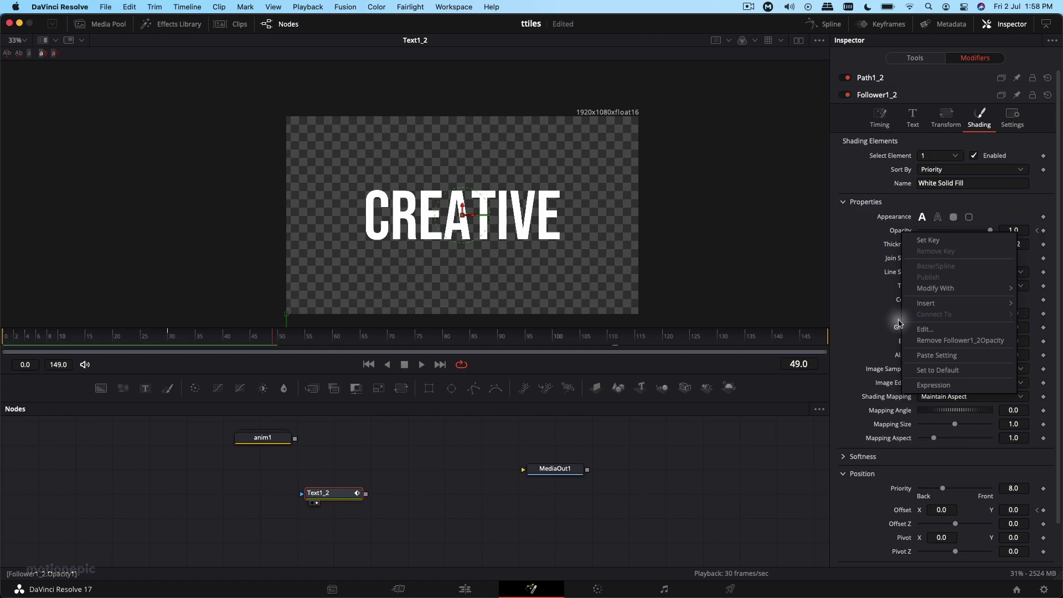
left_click(924, 342)
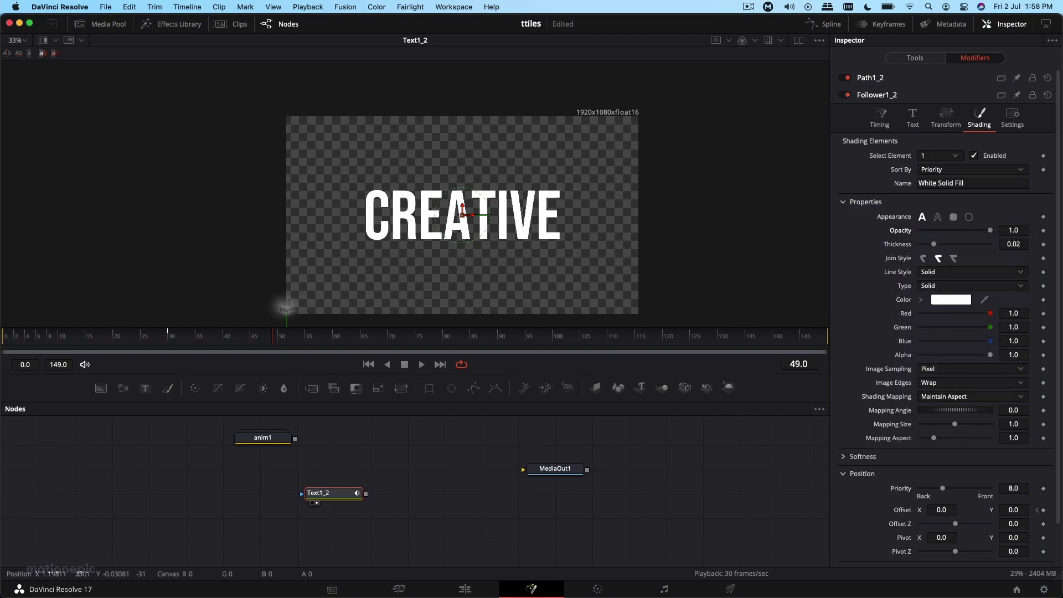
left_click(7, 336)
left_click(422, 366)
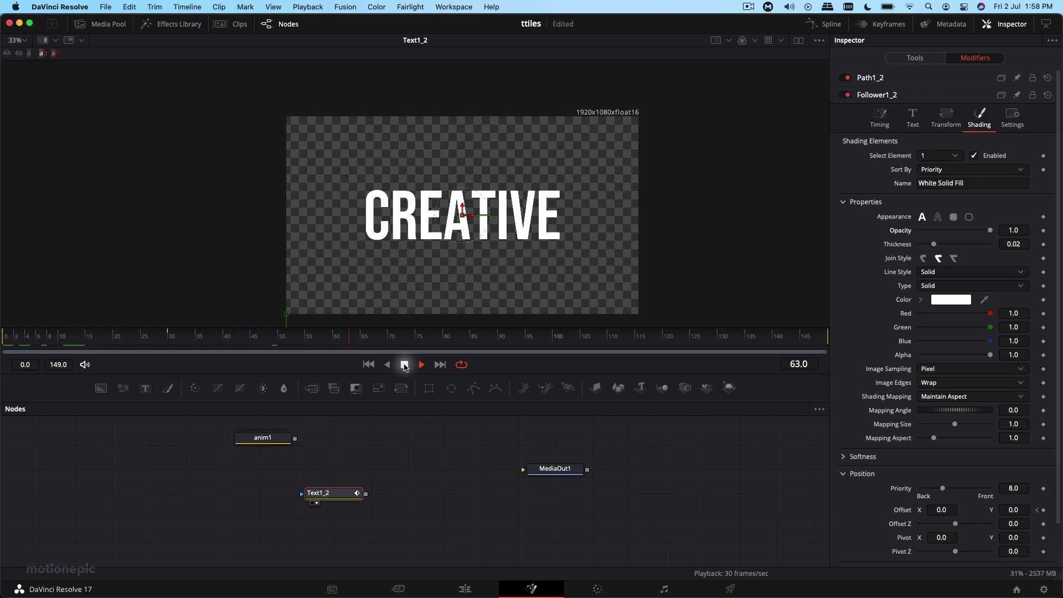
left_click(405, 366)
Merge a new Background over Text1_2, mask the Background with a Rectangle, and display the merge in the viewer.
left_click_drag(344, 488, 344, 513)
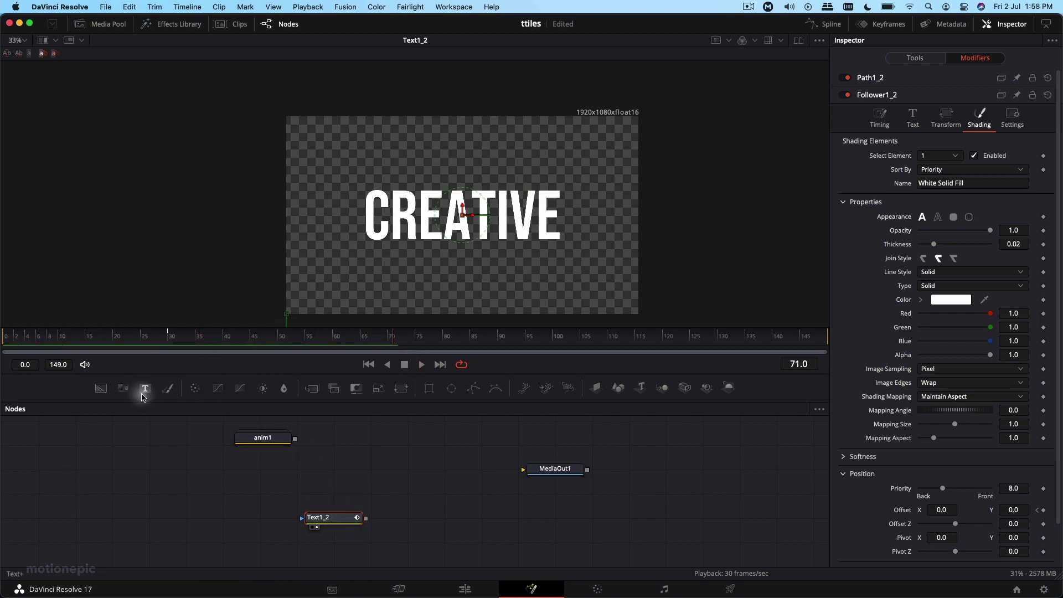
left_click_drag(105, 392, 368, 520)
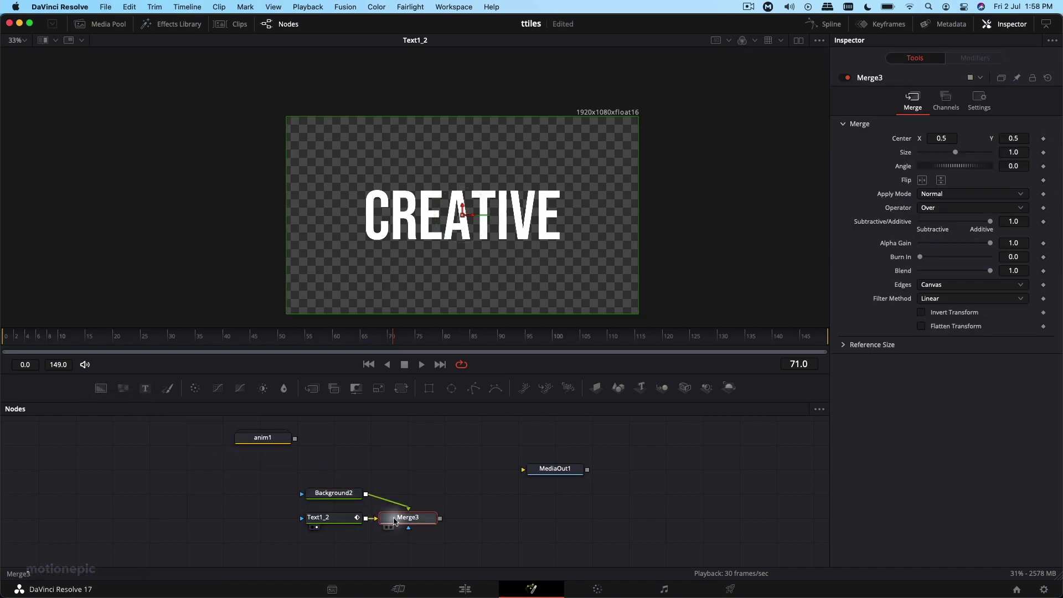
left_click(348, 499)
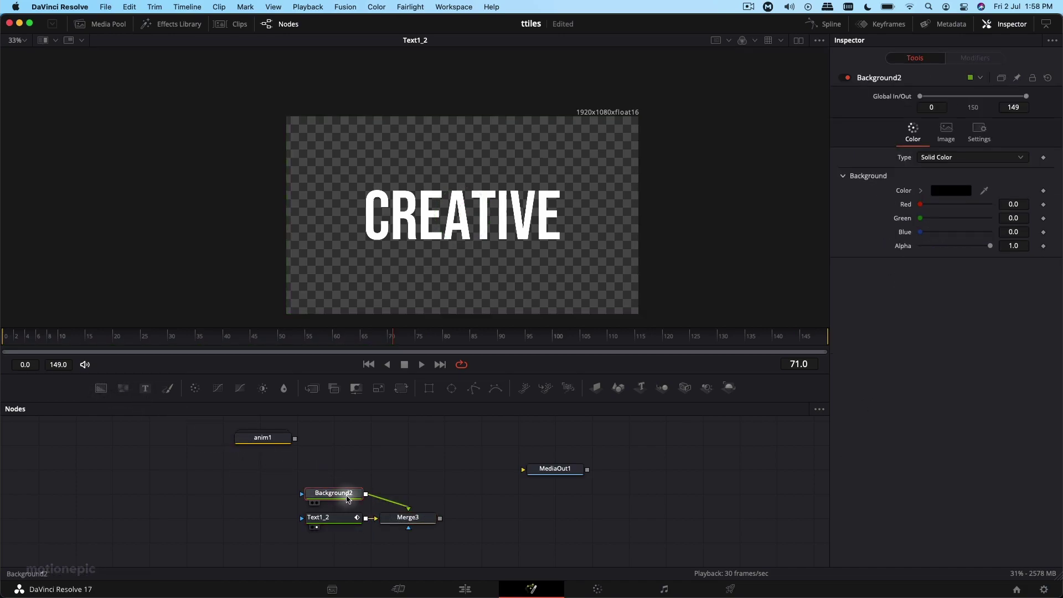
left_click(430, 390)
left_click_drag(335, 468, 260, 493)
left_click_drag(390, 520, 506, 218)
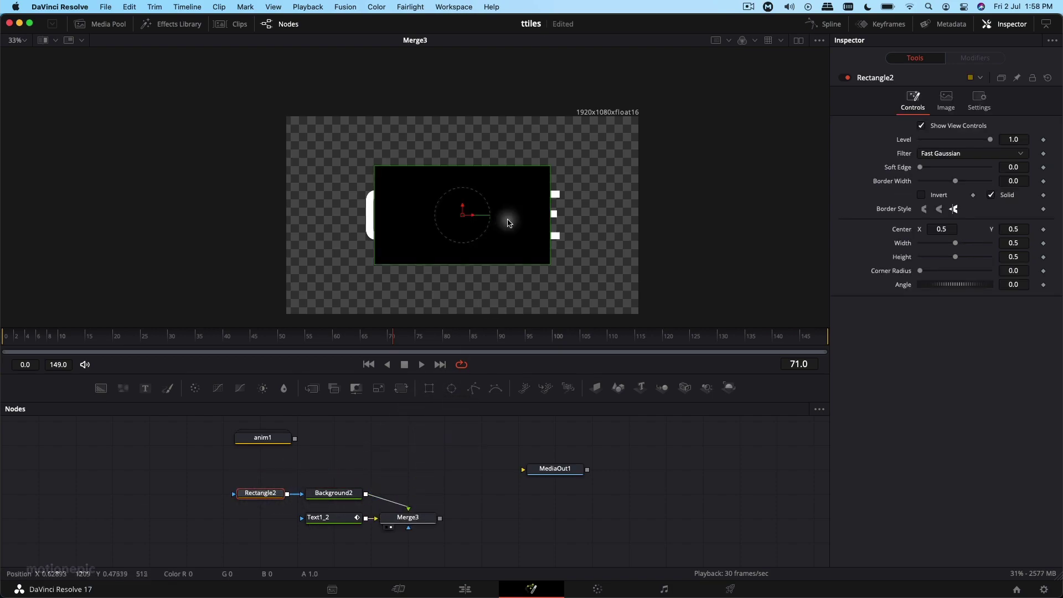
Shape Rectangle2 into a thin bar with Solid off, border width 0.0158, width 0.606 and height 0.001.
left_click_drag(455, 168, 458, 216)
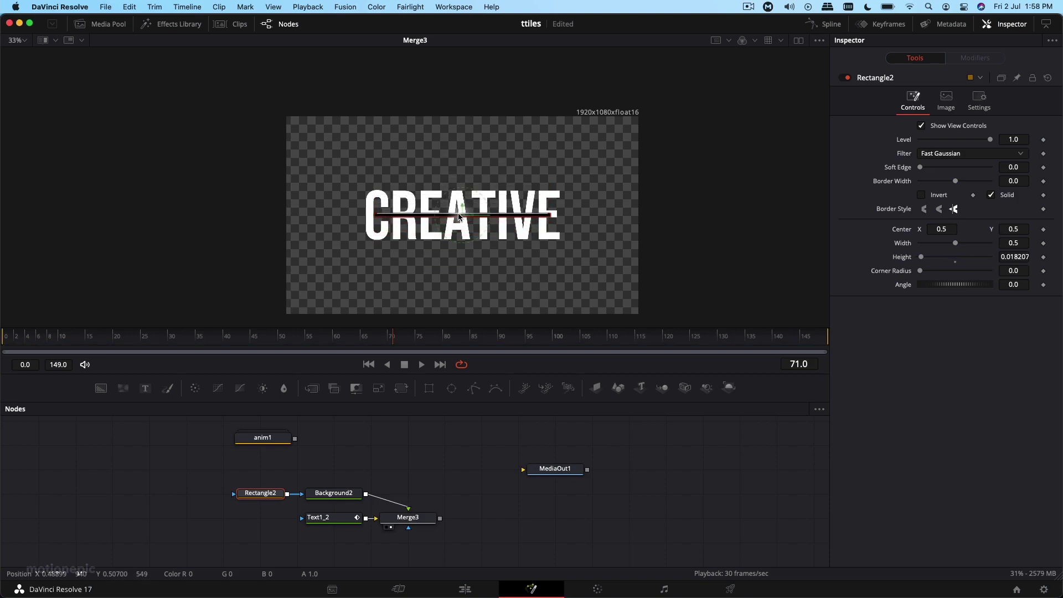
left_click(991, 196)
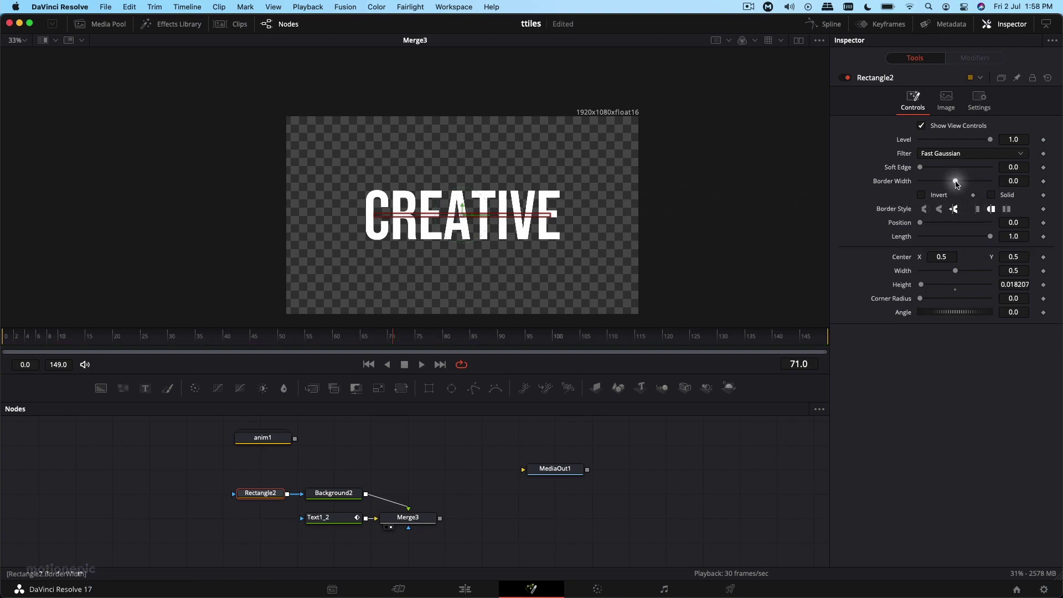
left_click_drag(956, 183, 958, 183)
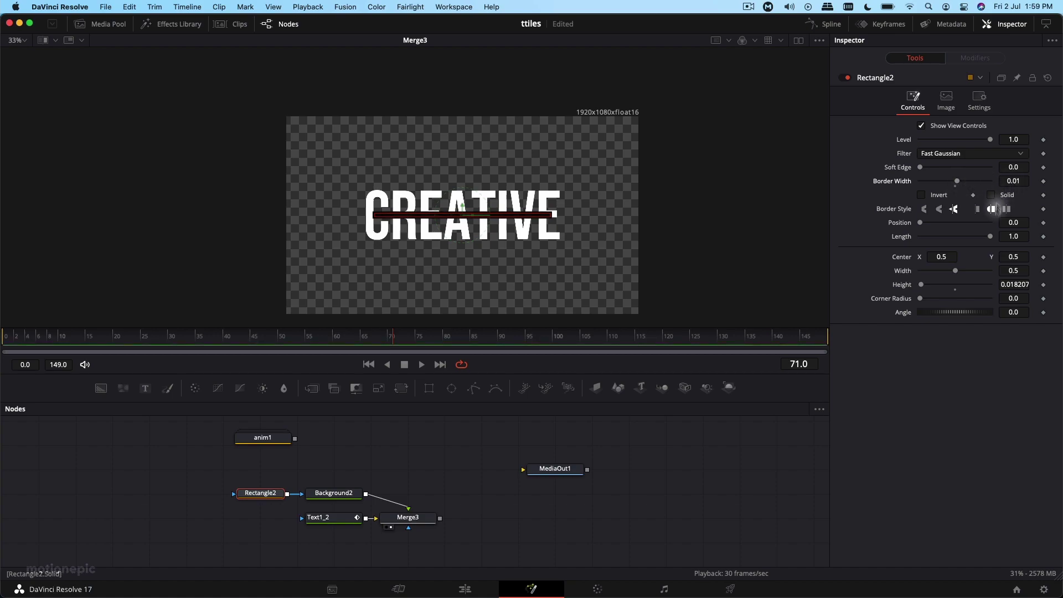
left_click(1020, 284)
type("0.006")
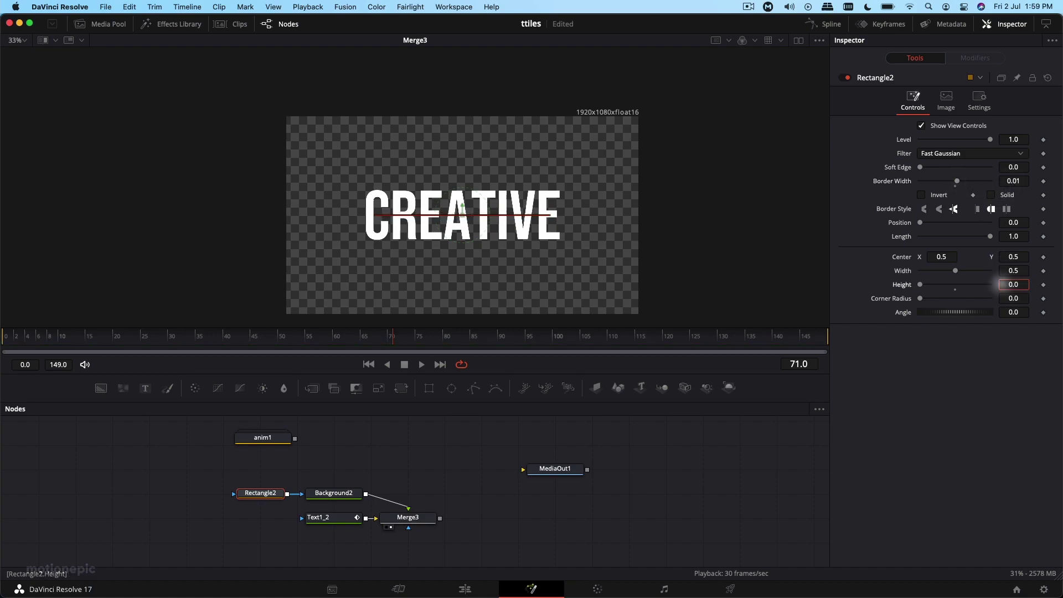
key("Return")
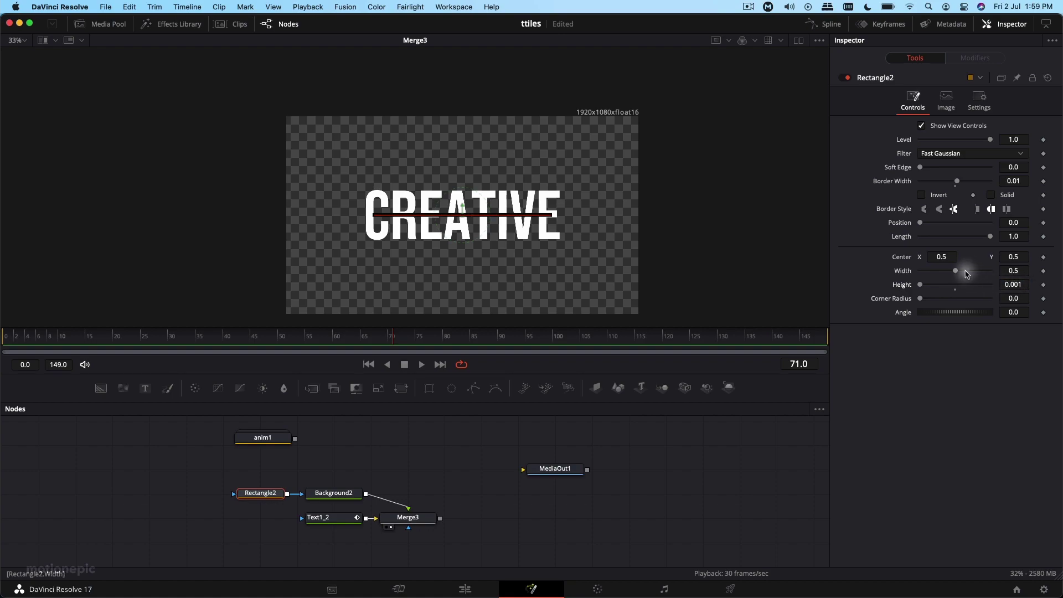
left_click_drag(1009, 178, 1043, 181)
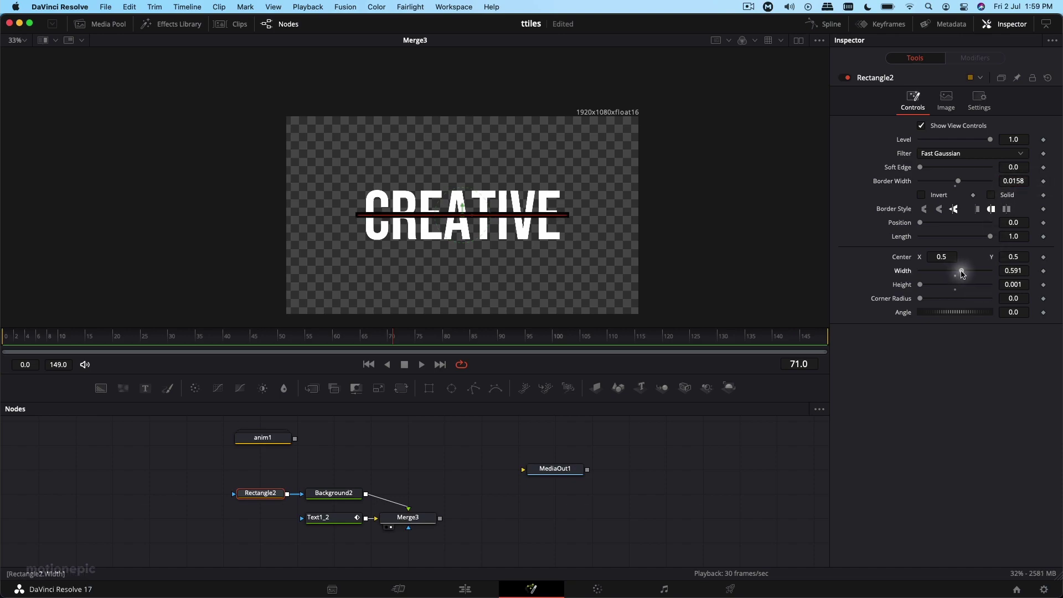
left_click_drag(963, 273, 964, 271)
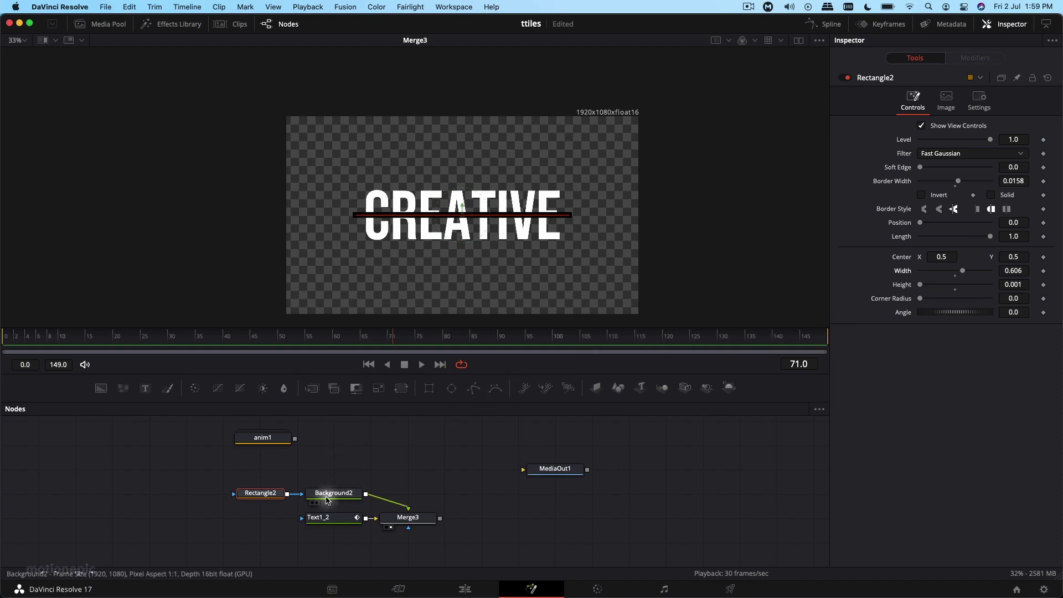
Align Background2 above Merge3, duplicate Rectangle2 between it and Background2, and set the copy's Paint Mode to Multiply.
left_click_drag(326, 500, 400, 500)
left_click(262, 495)
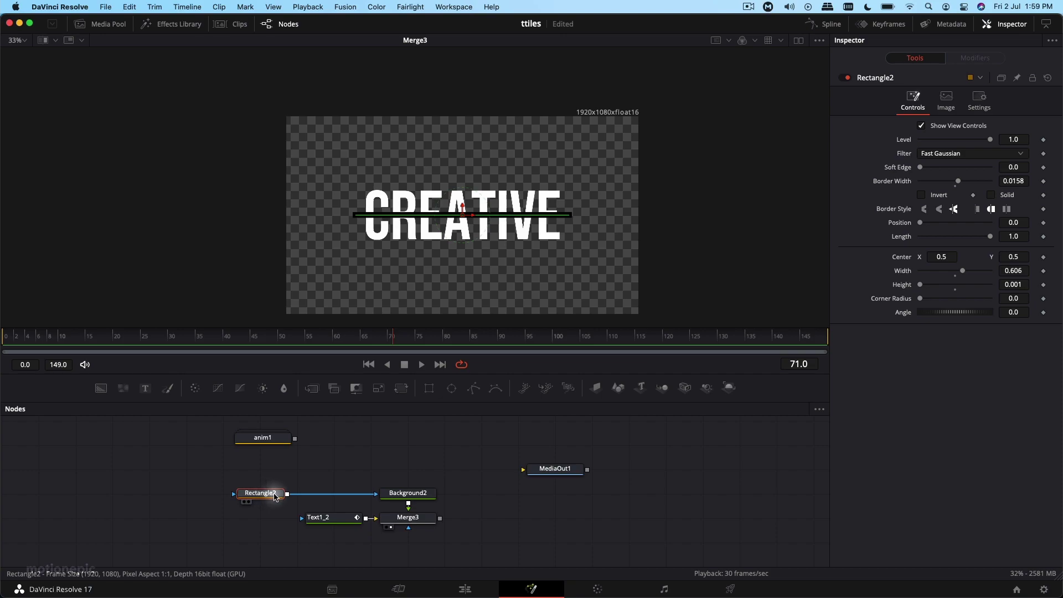
key("super+c")
key("super+v")
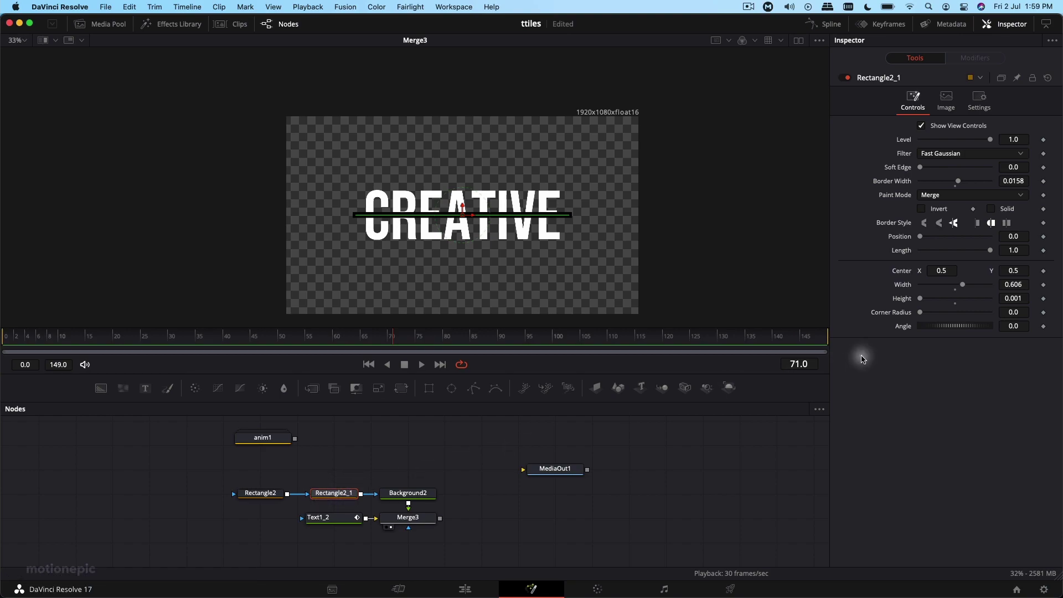
left_click(935, 197)
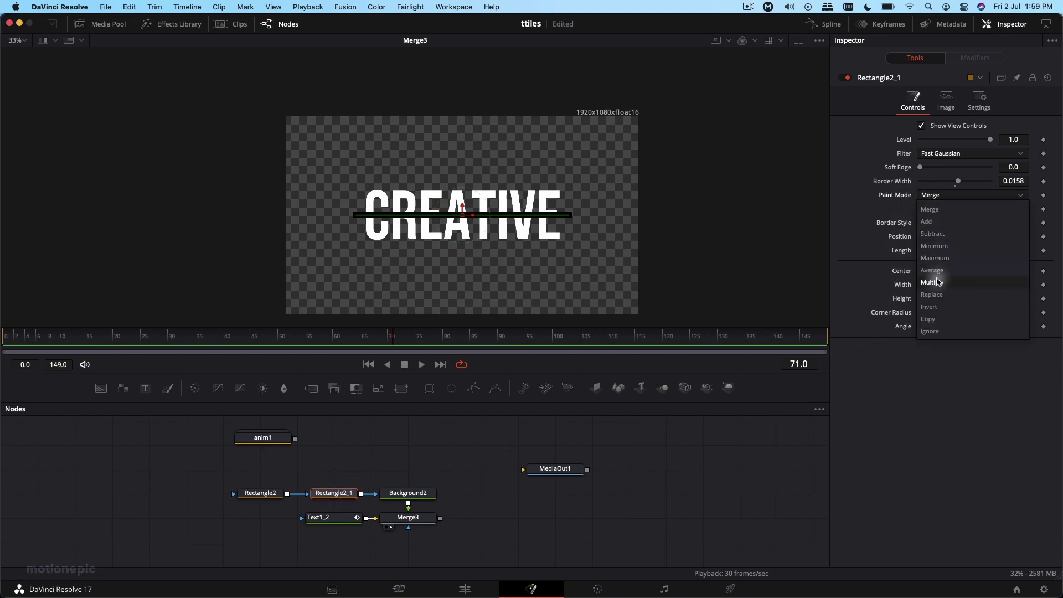
left_click(939, 283)
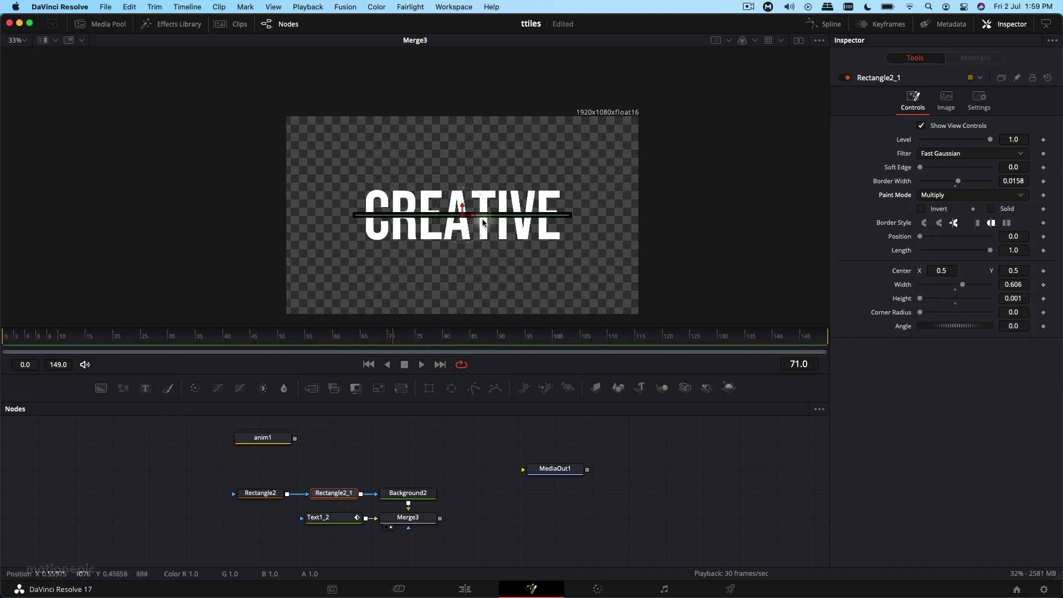
Keyframe Rectangle2_1's Center X from about -0.13 at frame 0 to 0.5 at frame 30, and scrub the animation.
mouse_move(473, 218)
left_mouse_down()
mouse_move(233, 211)
mouse_move(463, 214)
left_mouse_up()
left_click_drag(392, 336, 5, 336)
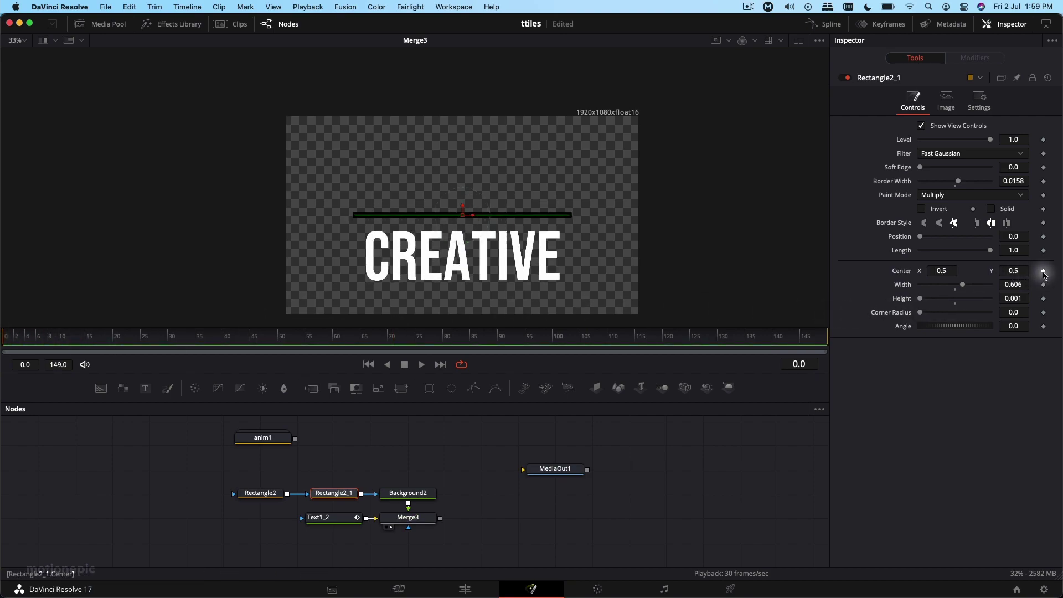
left_click(1043, 271)
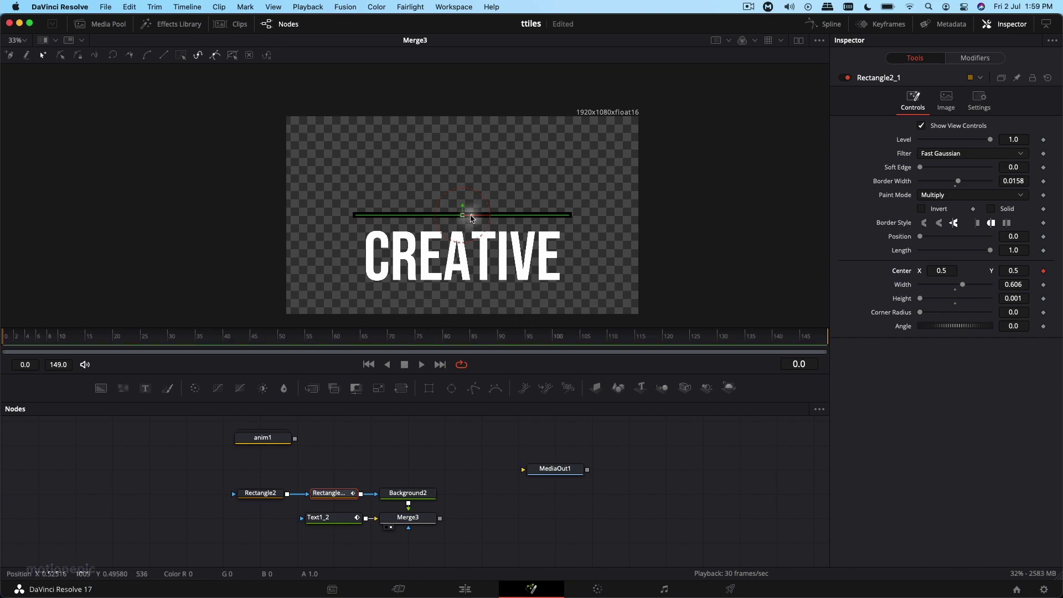
left_click_drag(471, 218, 252, 211)
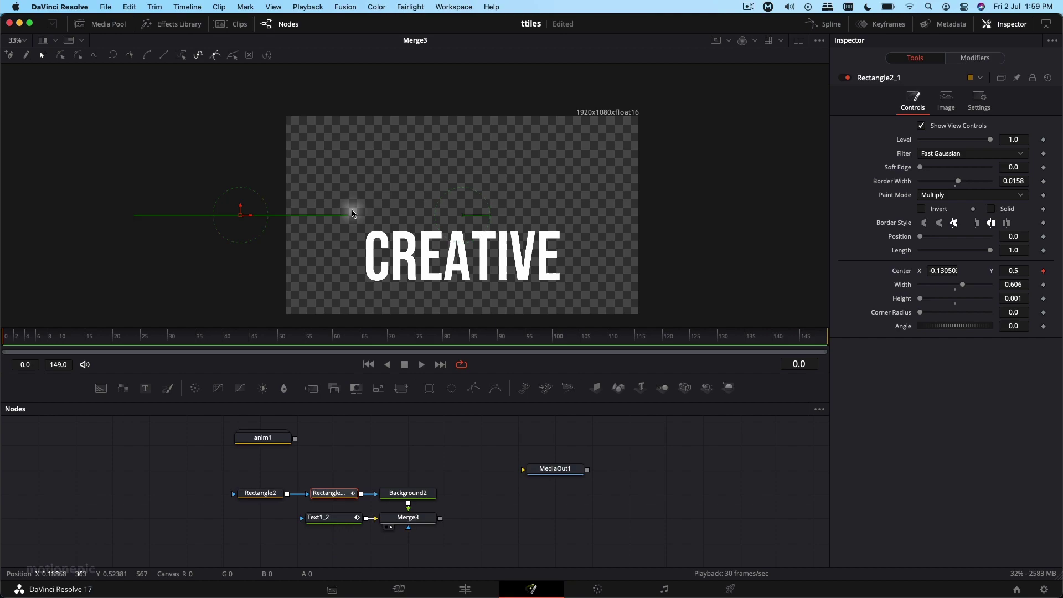
left_click(168, 338)
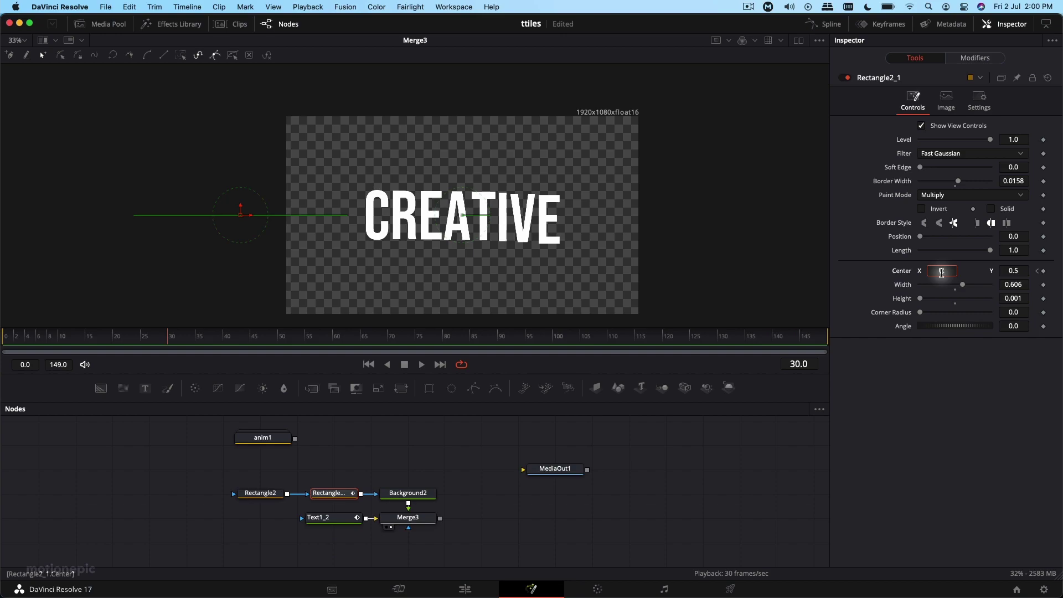
key("Tab")
left_click_drag(11, 338, 168, 341)
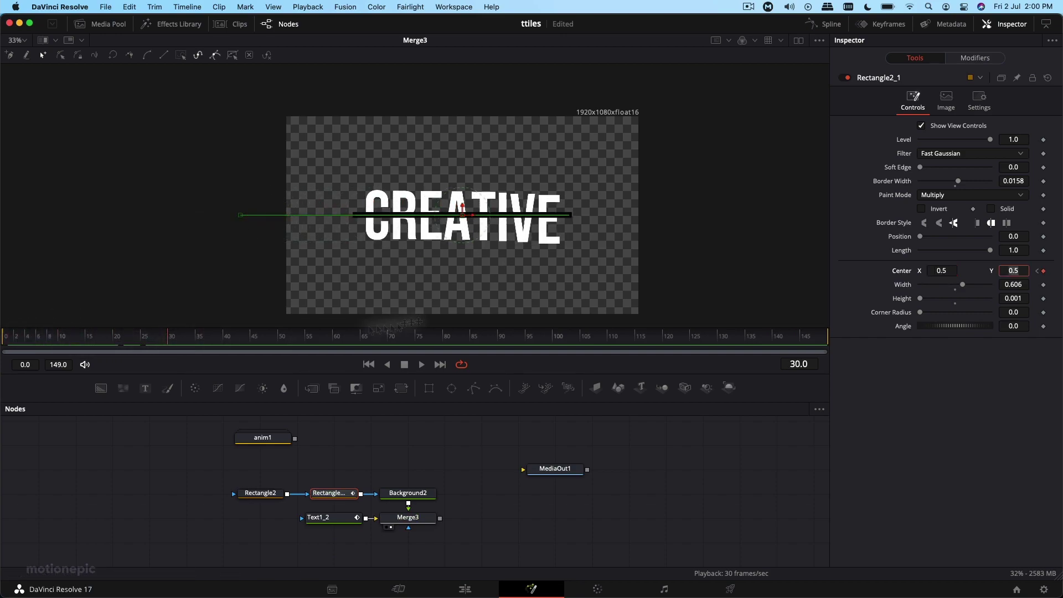
Keyframe Rectangle2_1's Height at frame 30 and set it to 0.29 at frame 60.
left_click(1043, 299)
key("shift+Right")
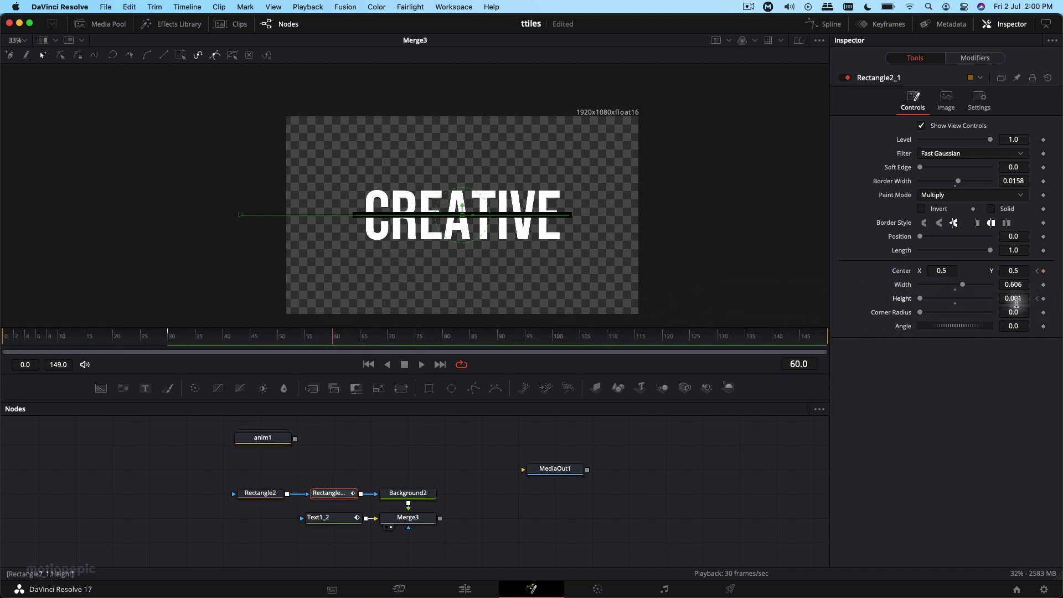
left_click_drag(920, 299, 943, 308)
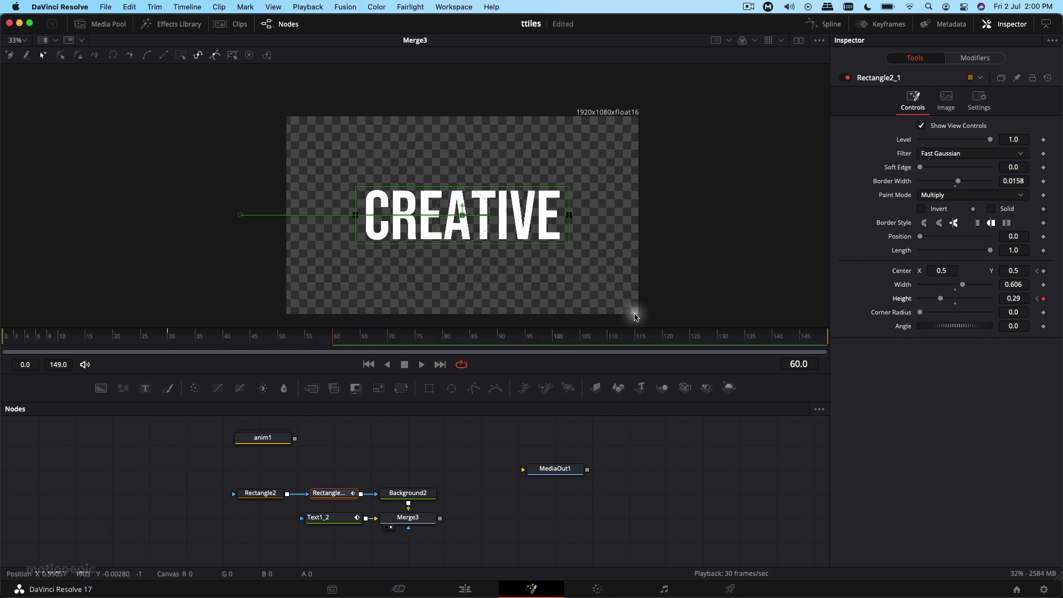
Keyframe Rectangle2's Height at frame 30, set it to 0.29 at frame 60, and scrub the bar opening into a frame.
left_click(268, 496)
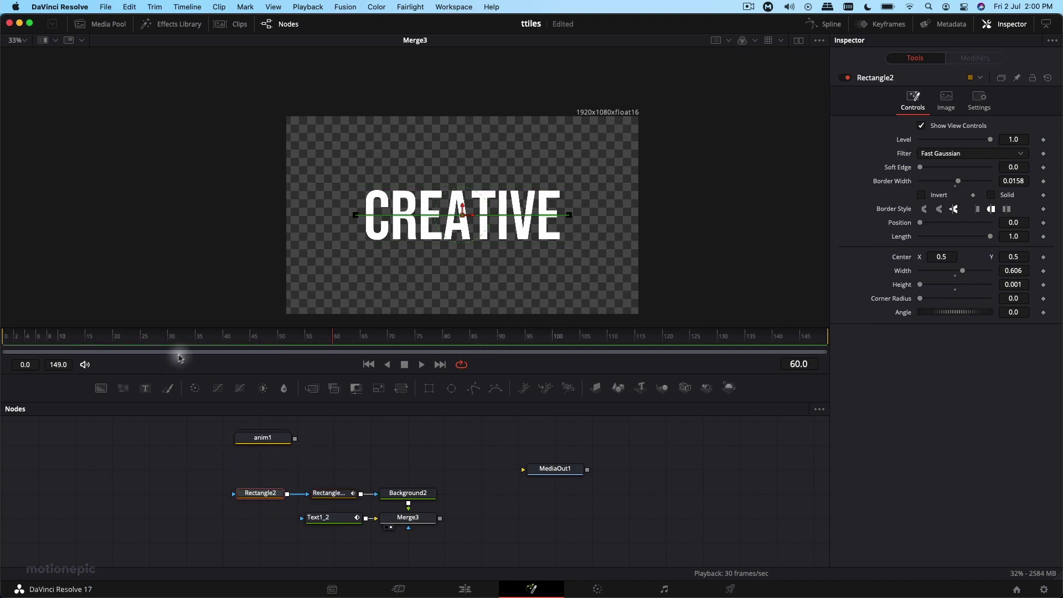
left_click(172, 337)
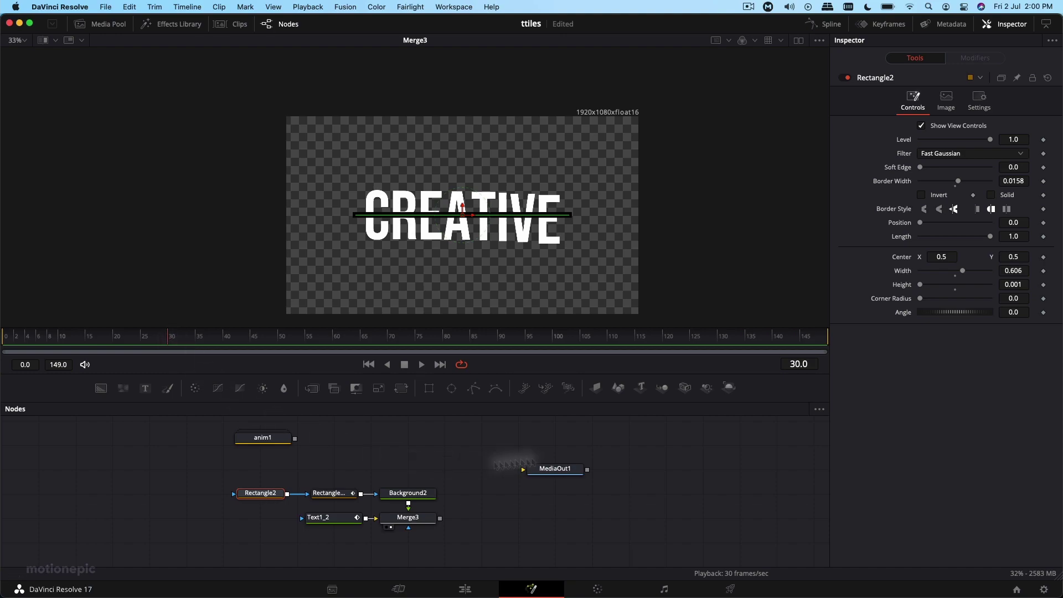
left_click(1044, 284)
left_click_drag(294, 336, 332, 335)
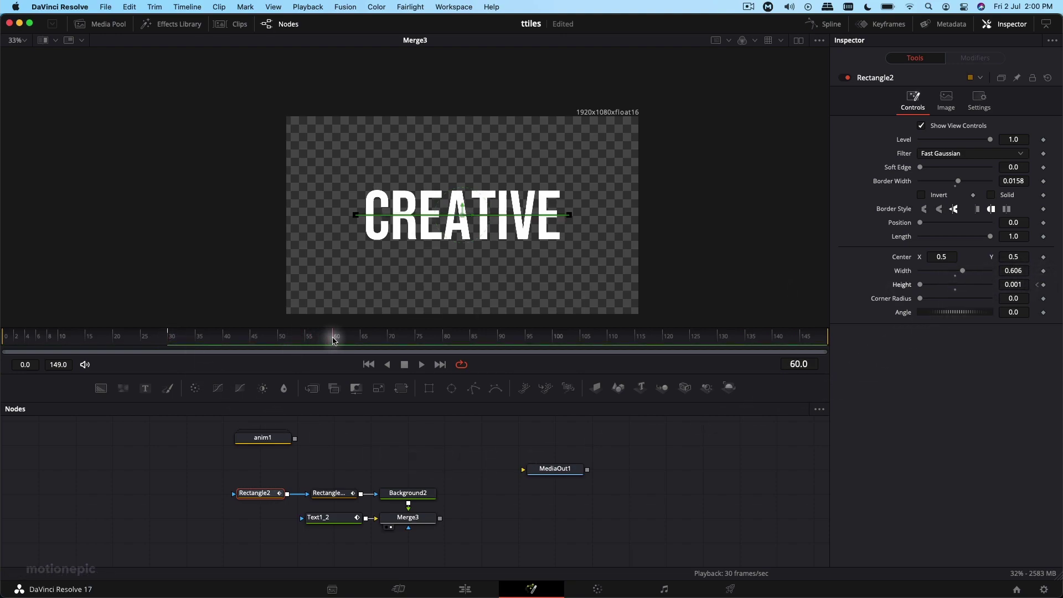
left_click_drag(919, 285, 935, 293)
left_click_drag(26, 336, 248, 351)
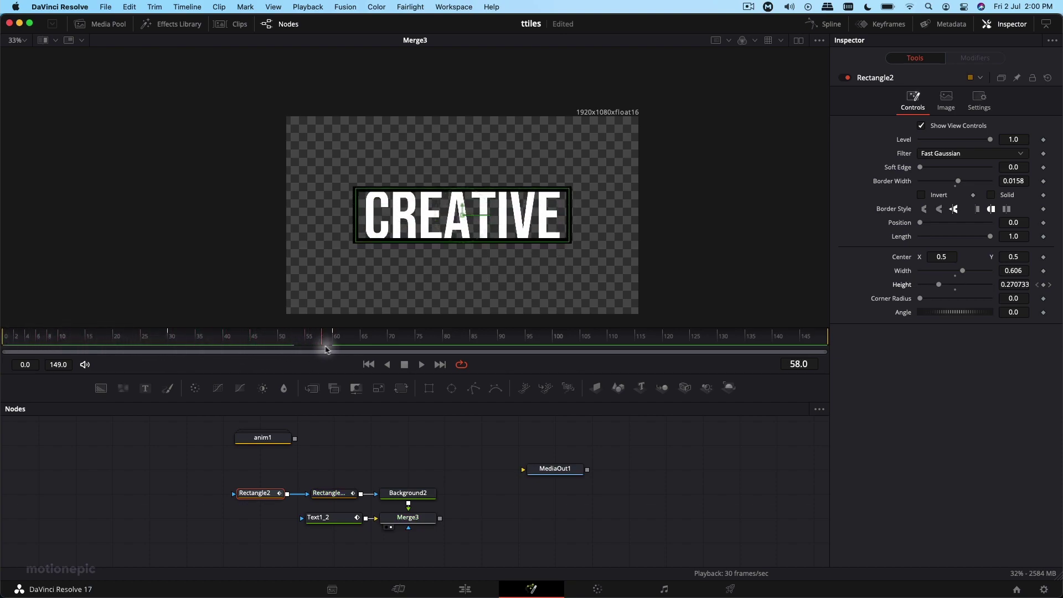
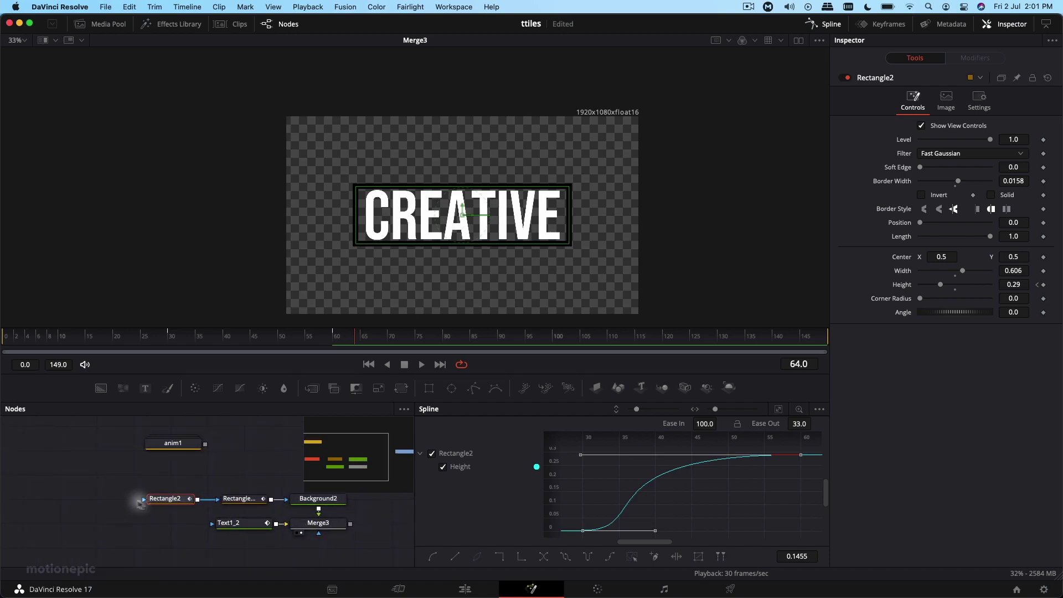
Select Rectangle2_1 for curve editing in the Spline editor.
left_click(240, 500)
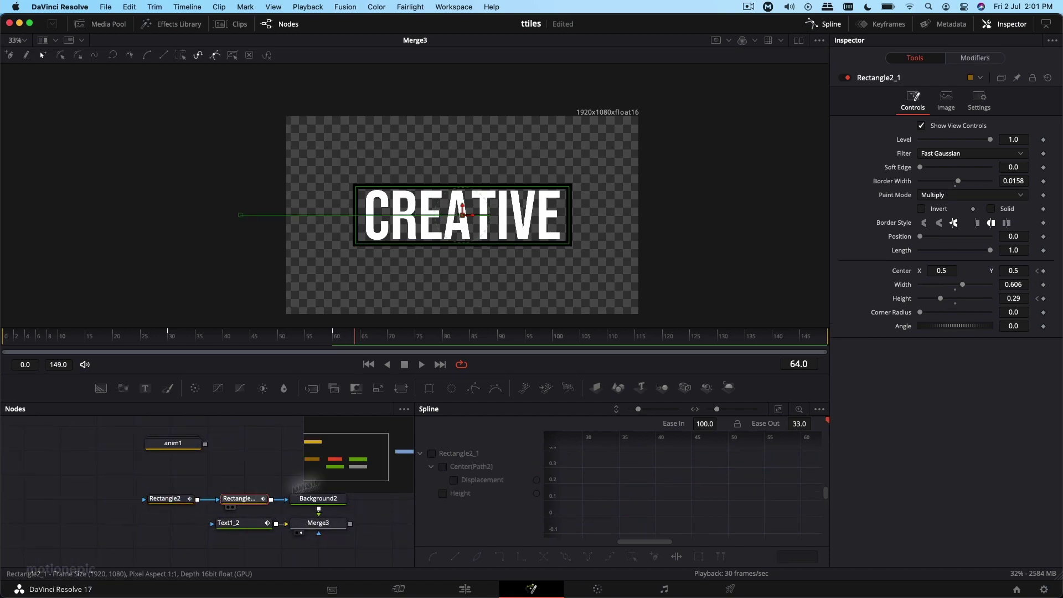
left_click(819, 410)
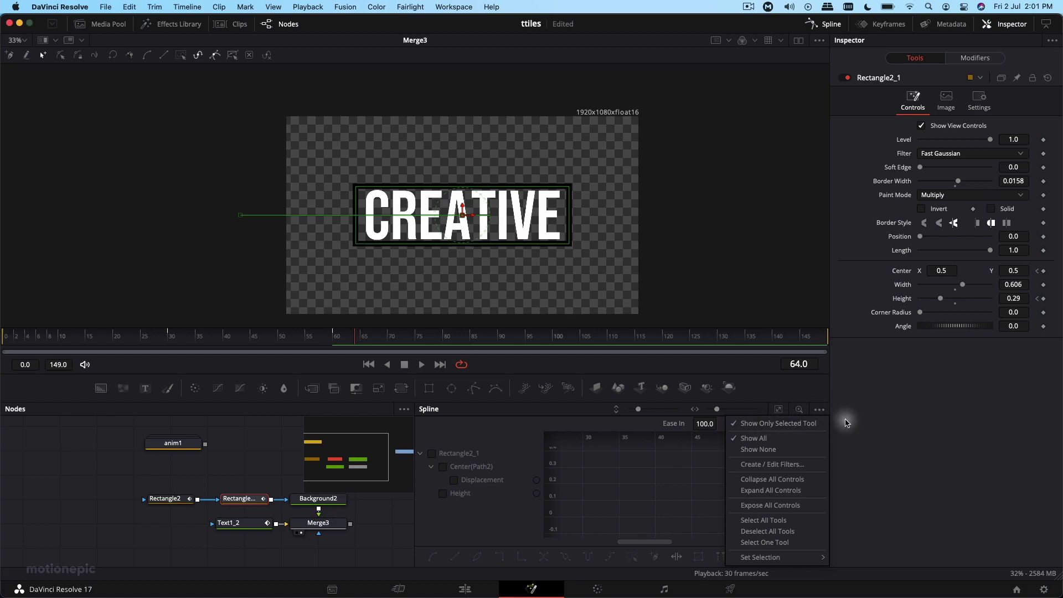
left_click(819, 413)
left_click(819, 412)
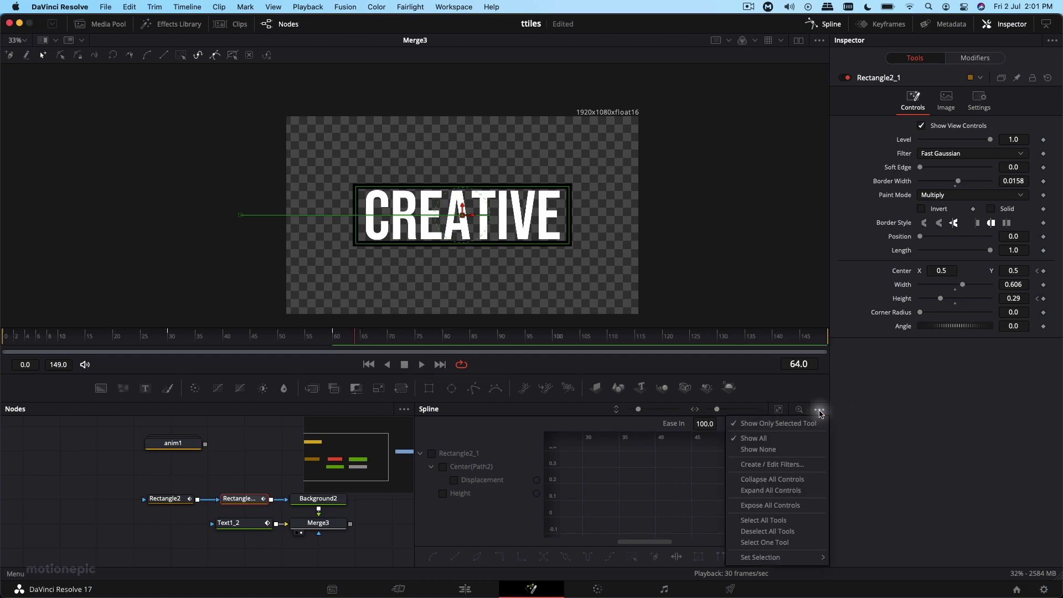
left_click(757, 427)
scroll(470, 488, "down", 3)
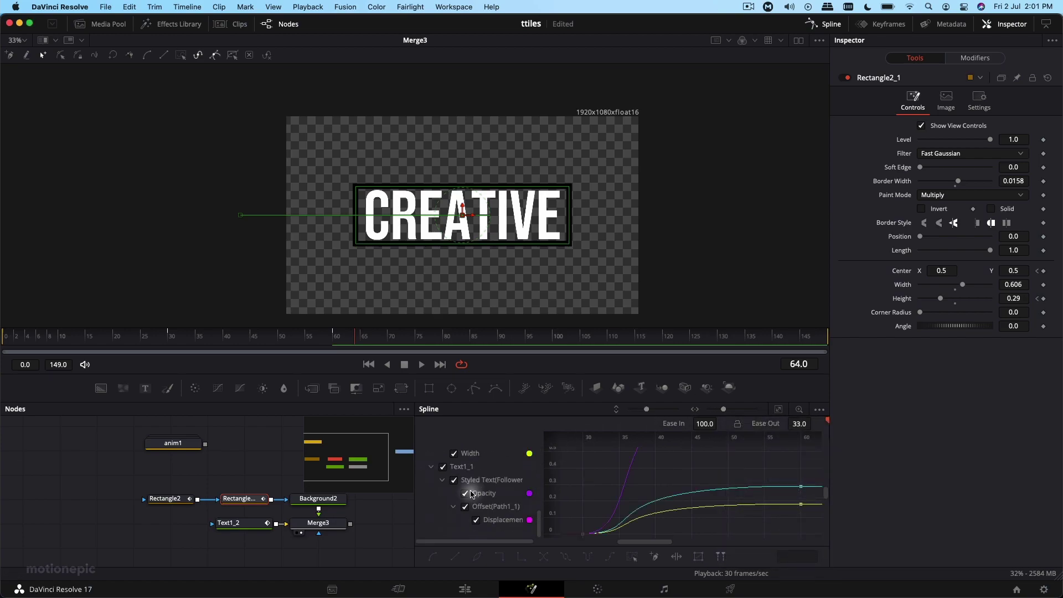
scroll(472, 495, "down", 5)
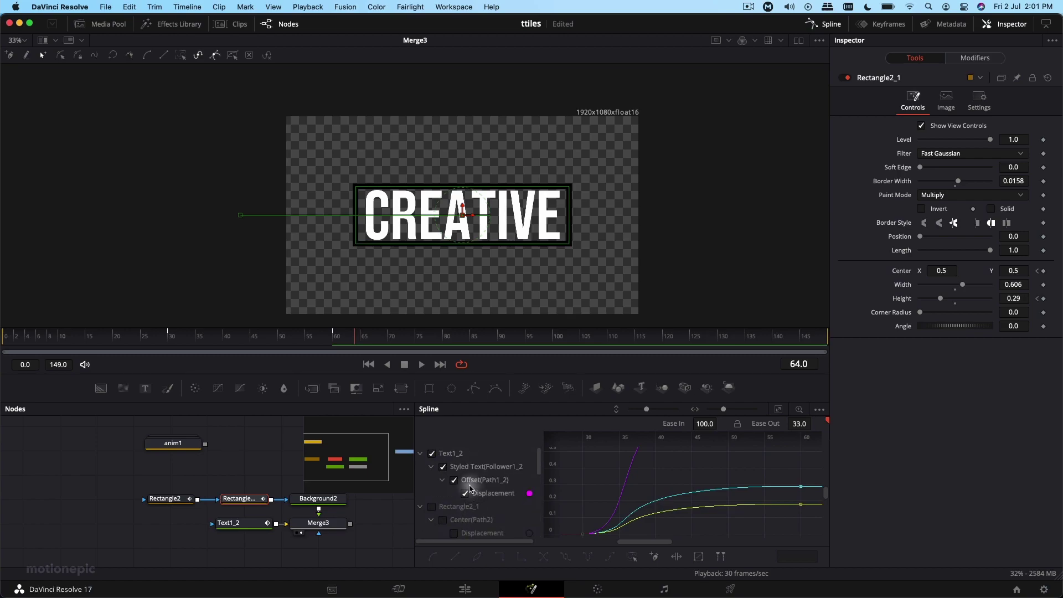
left_click(819, 410)
left_click(797, 426)
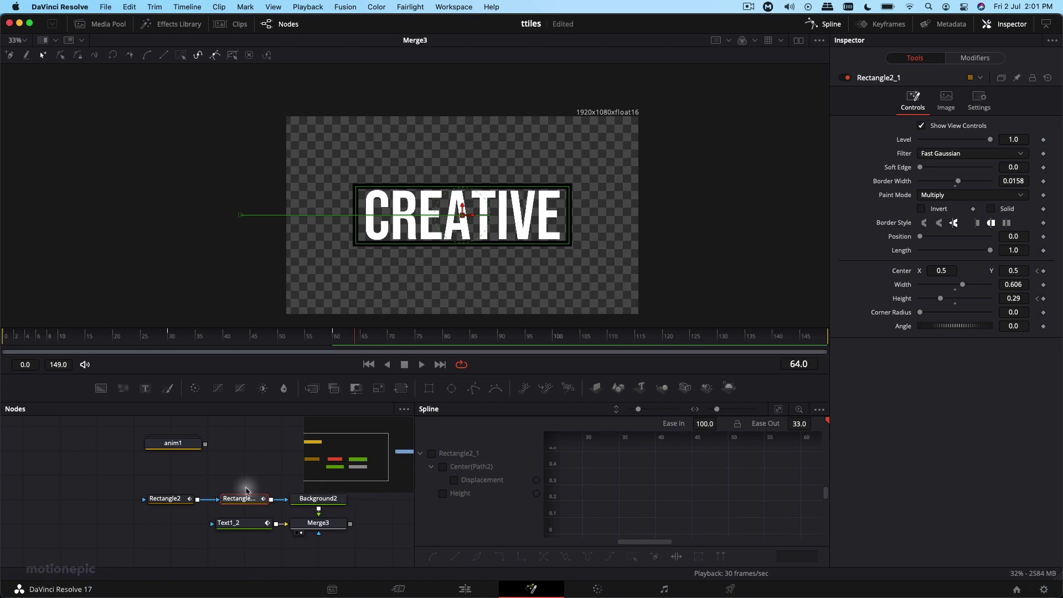
Smooth all of Rectangle2_1's Center and Height keyframes in the Spline editor with Ease In 100, and play the animation.
left_click(431, 454)
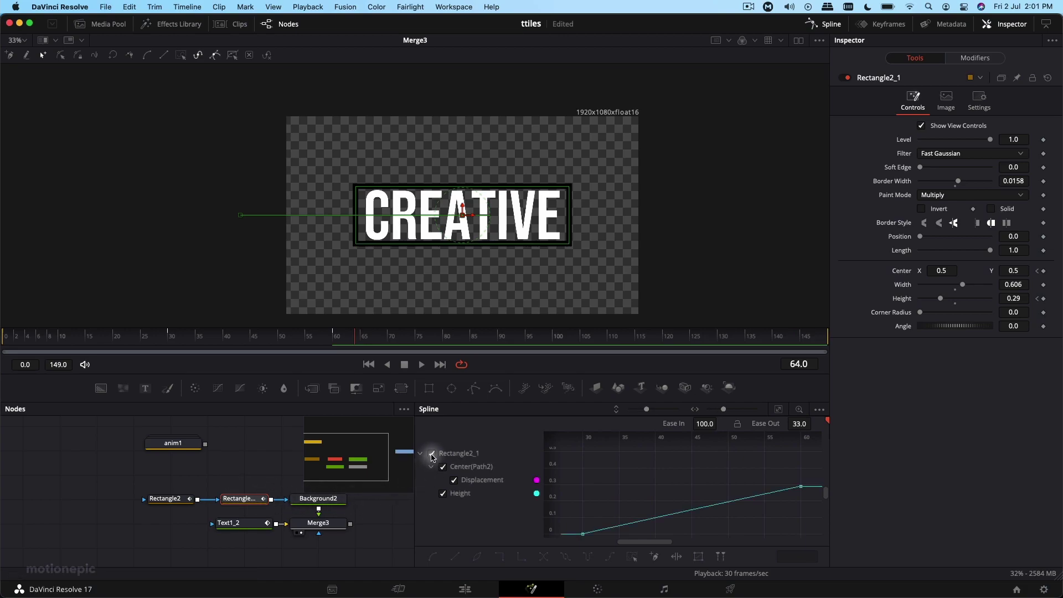
left_click(420, 454)
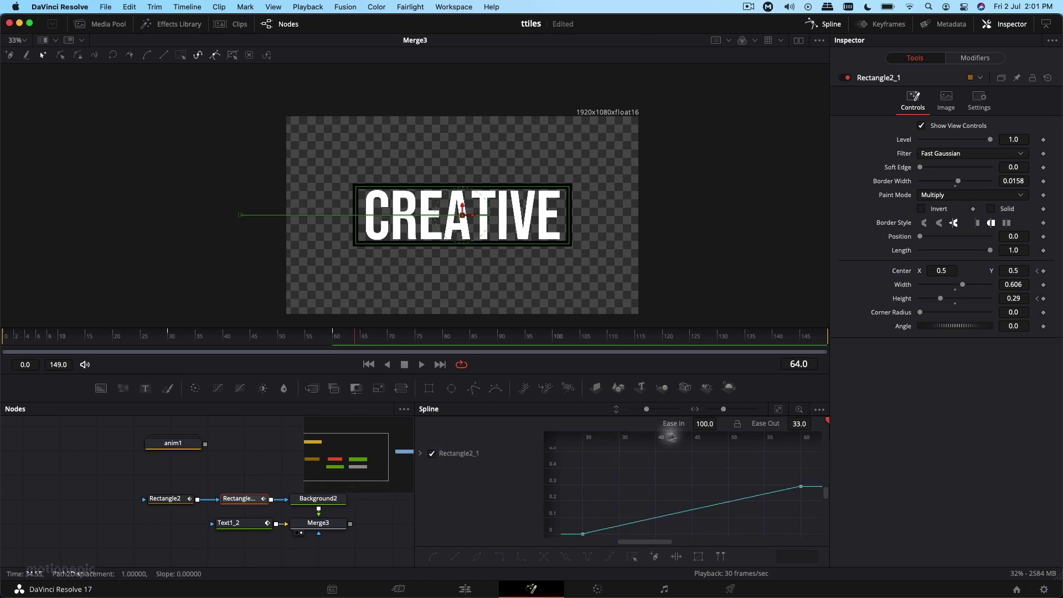
left_click(777, 411)
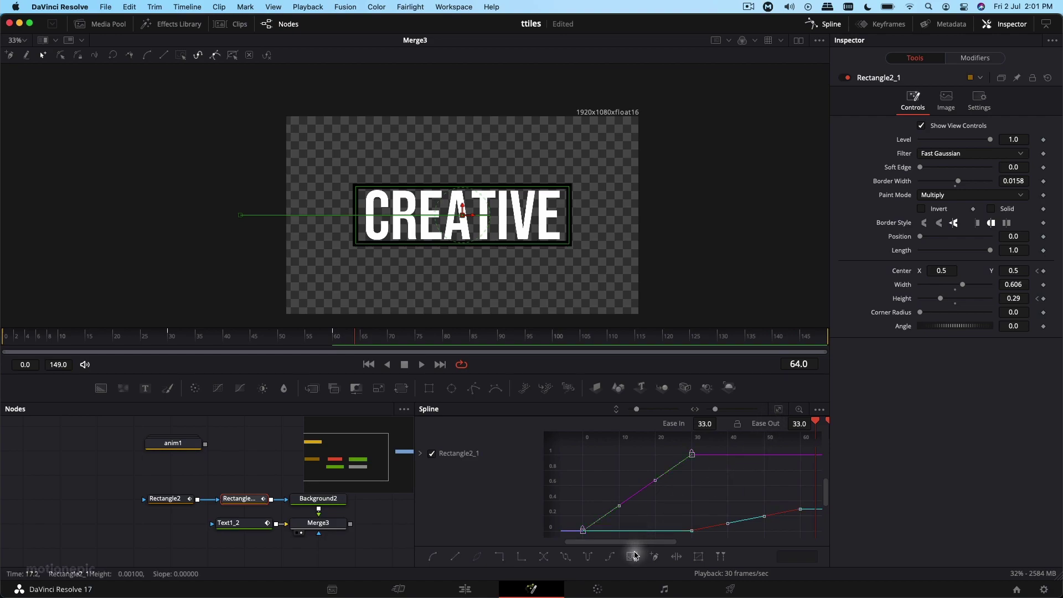
key("shift+s")
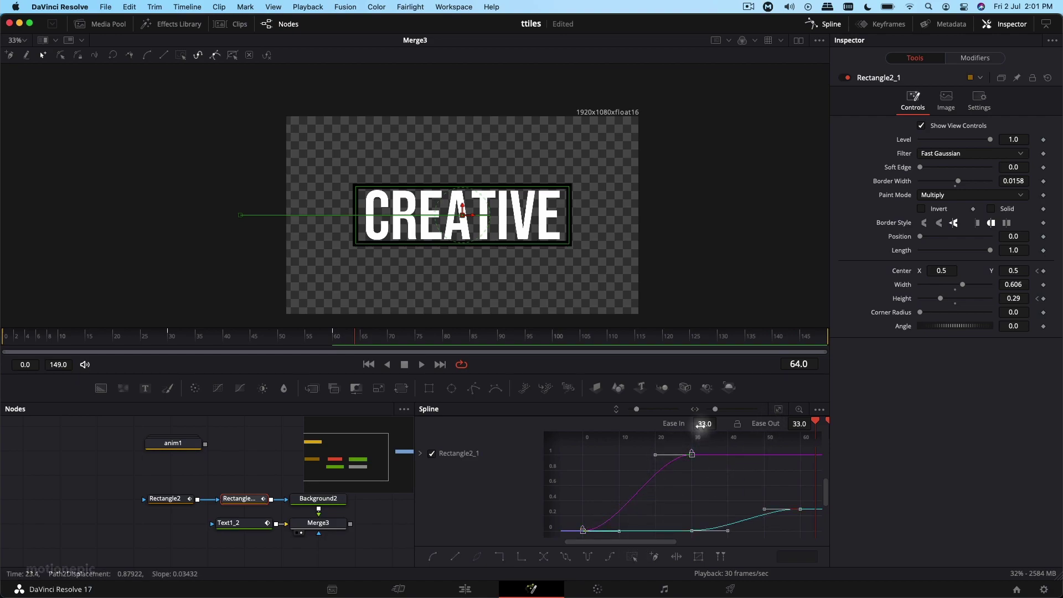
left_click_drag(701, 425, 858, 432)
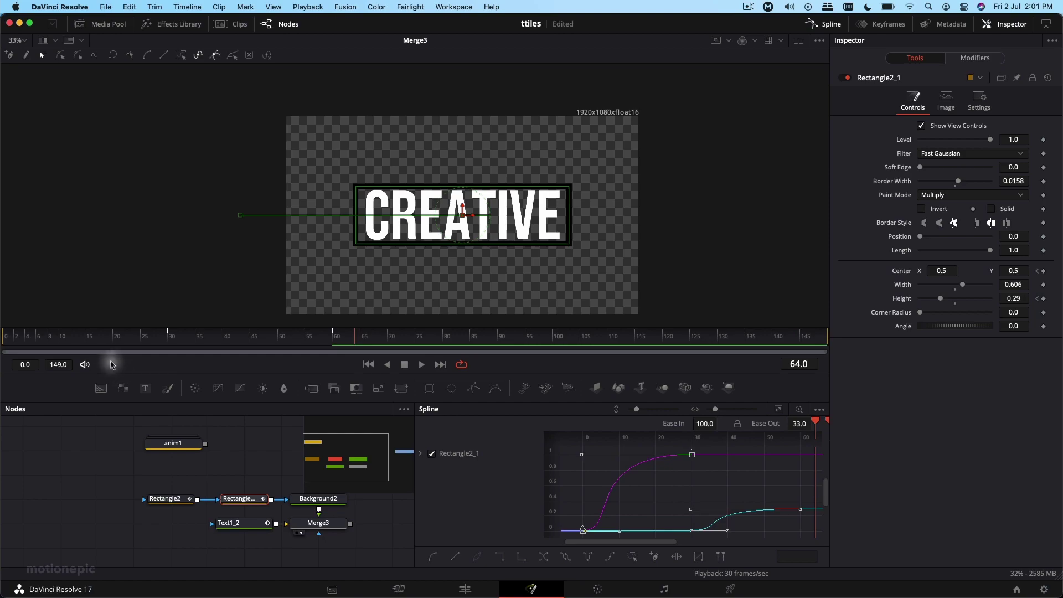
left_click(69, 337)
key("space")
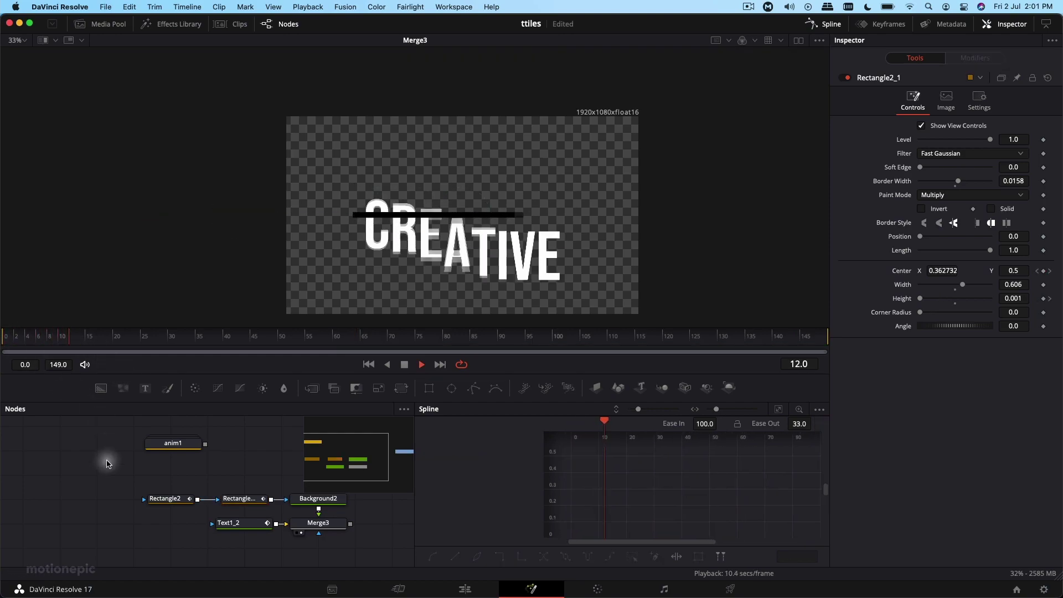
Change Text1_2's wording to "MODERN." at size 0.2823, and scrub to frame 30.
left_click(228, 522)
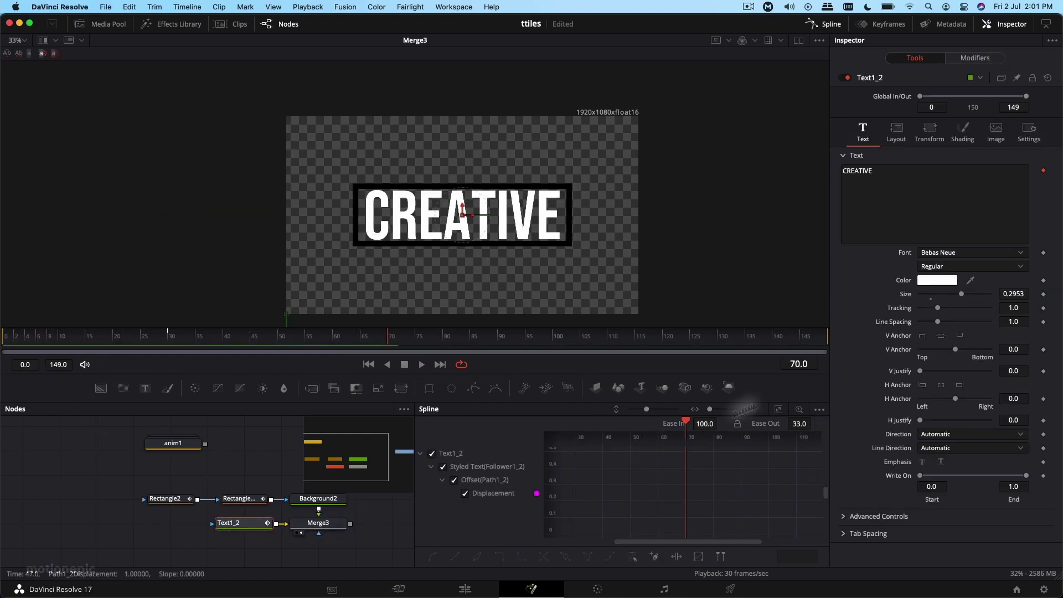
left_click_drag(1013, 294, 940, 294)
left_click(919, 202)
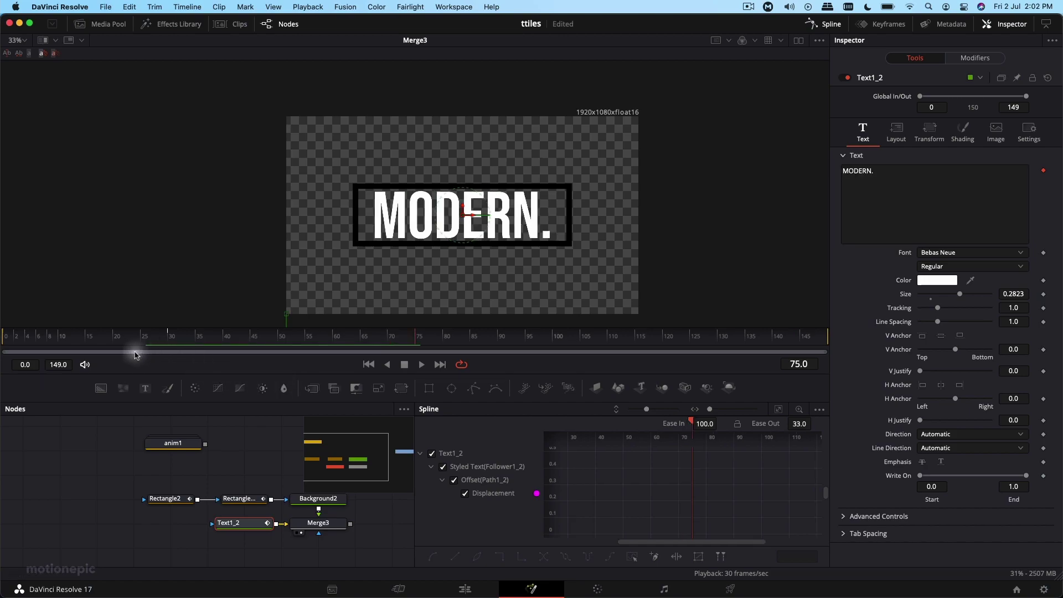
left_click_drag(111, 336, 168, 339)
Replace the Spline editor with the Keyframes editor and move Text1_2's Offset displacement keyframes to start at frame 28.
left_click(246, 536)
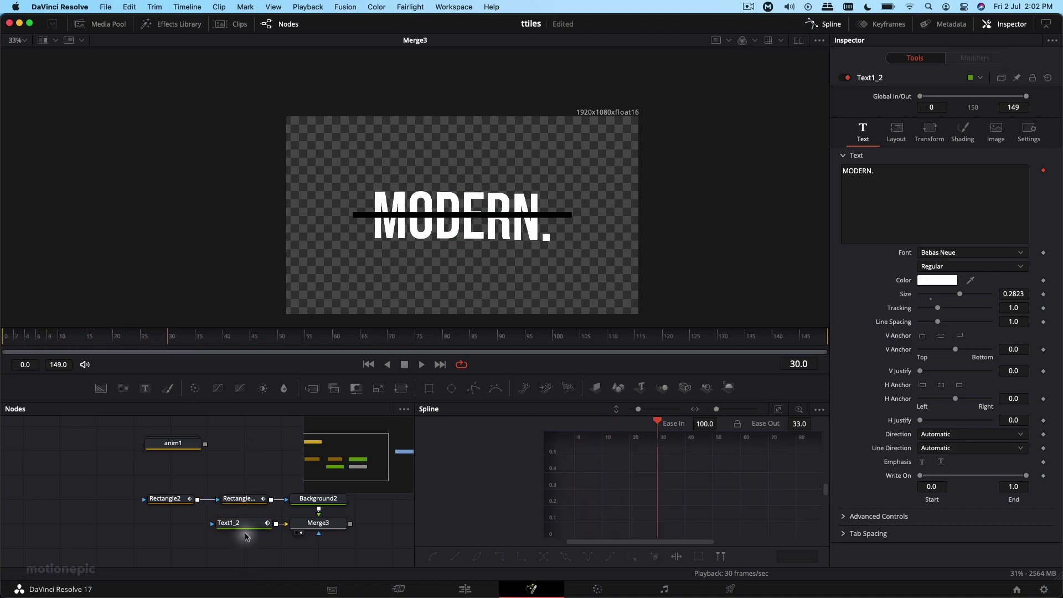
left_click(830, 24)
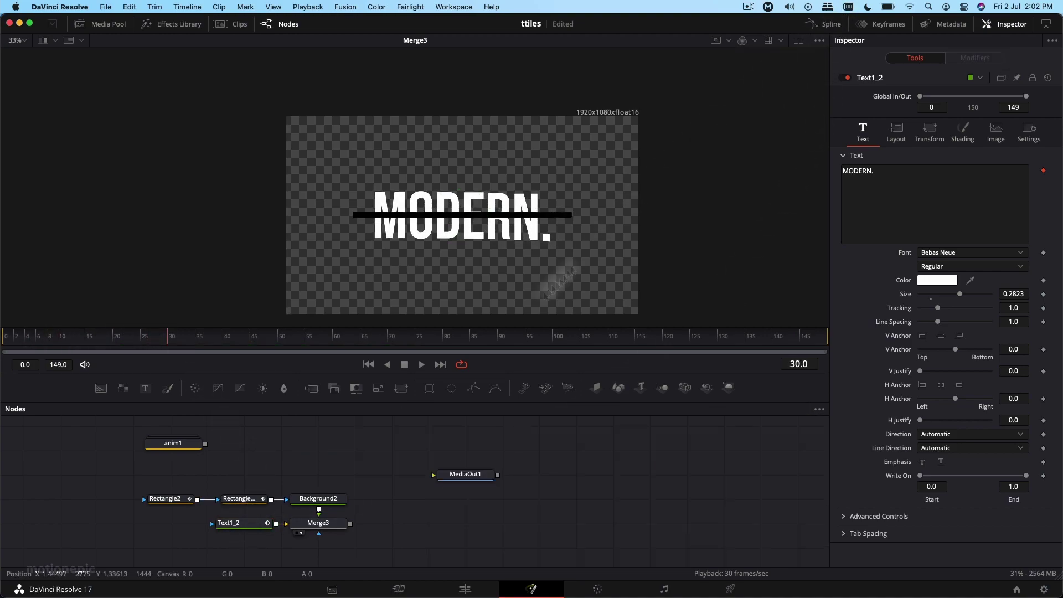
left_click(233, 525)
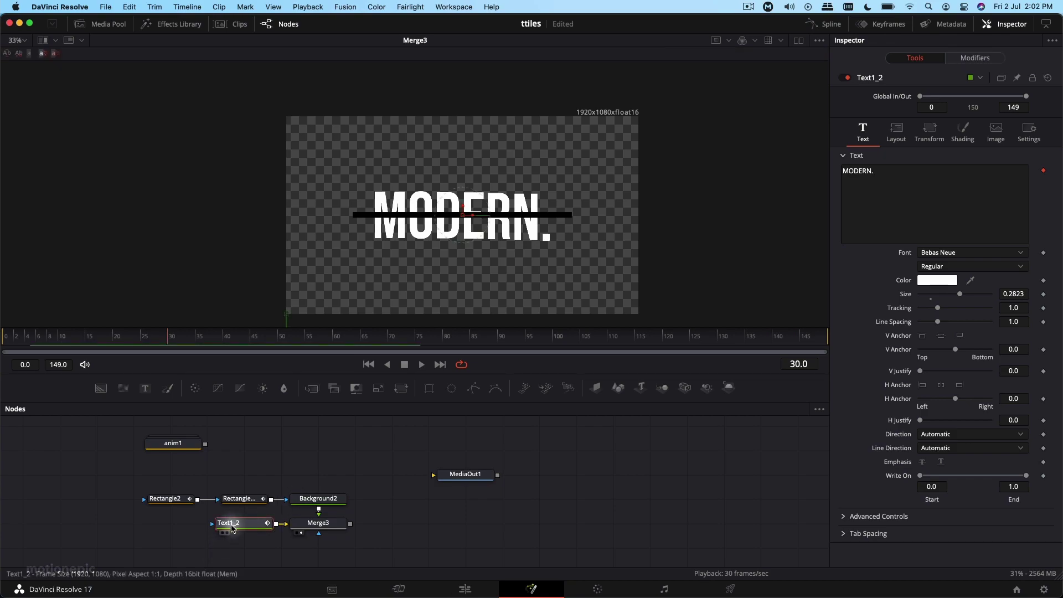
left_click(881, 24)
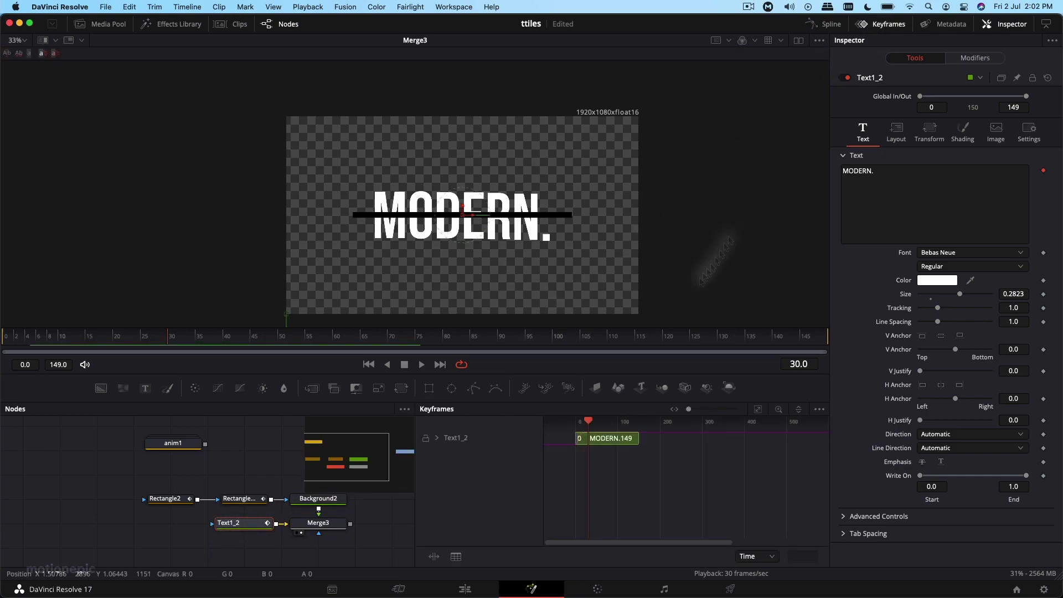
left_click(481, 451)
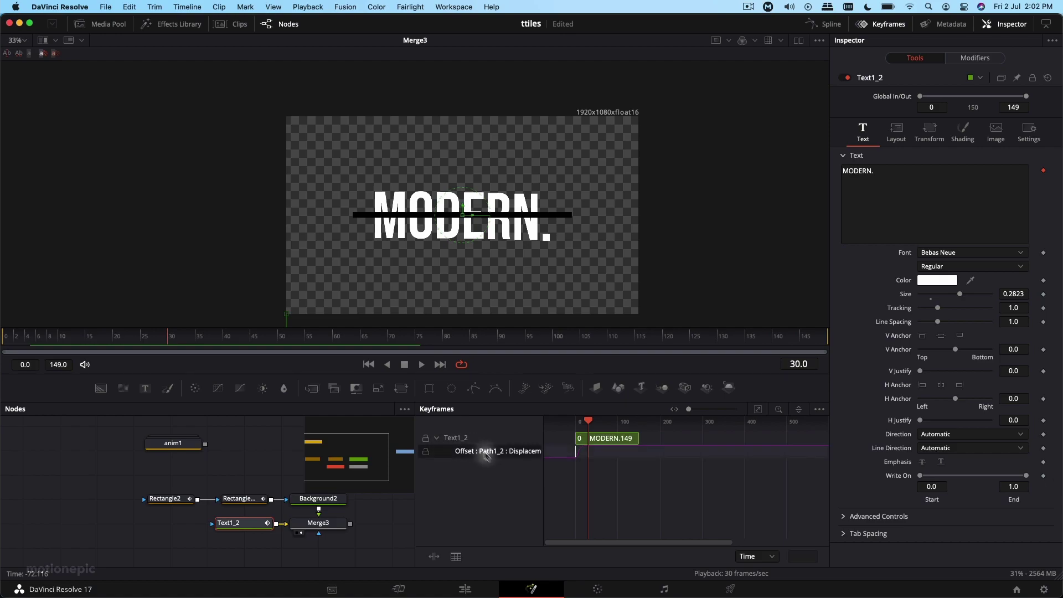
left_click_drag(571, 471, 588, 457)
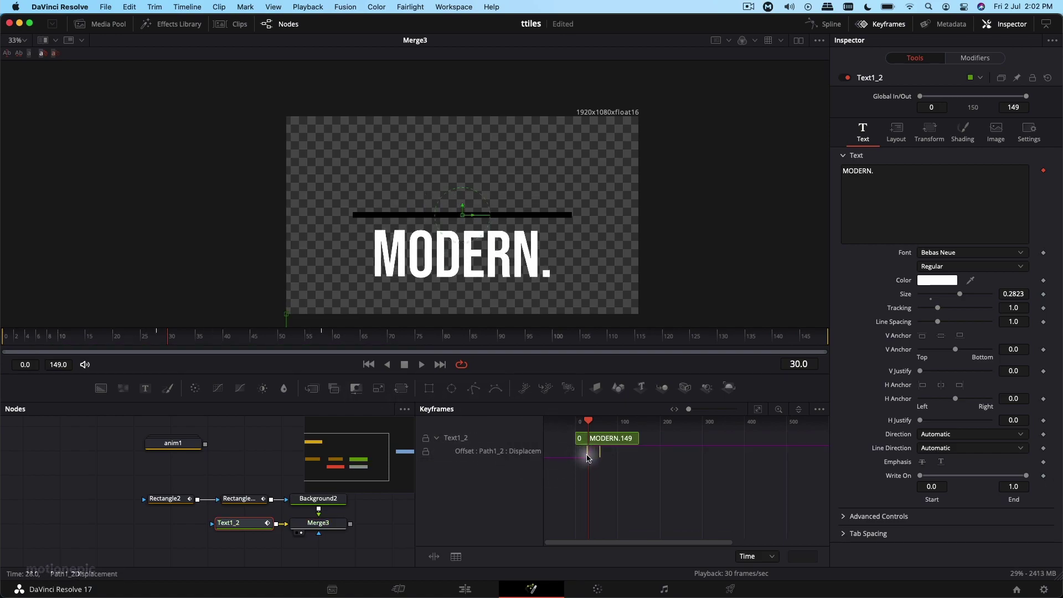
Scrub through the retimed title animation between frames 25 and 60 and close the Keyframes editor.
left_click_drag(150, 339, 335, 341)
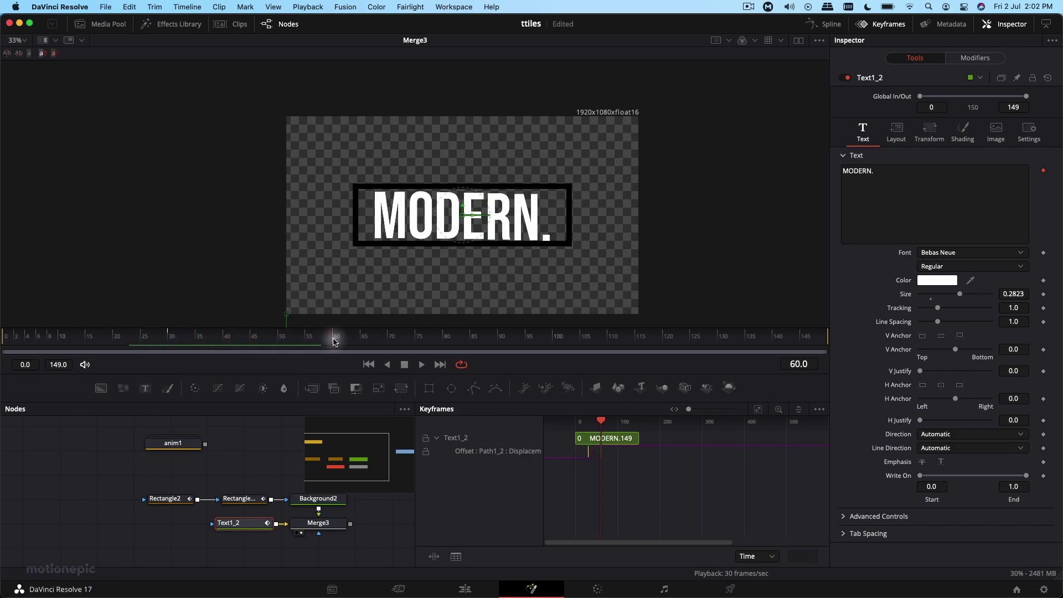
left_click(866, 25)
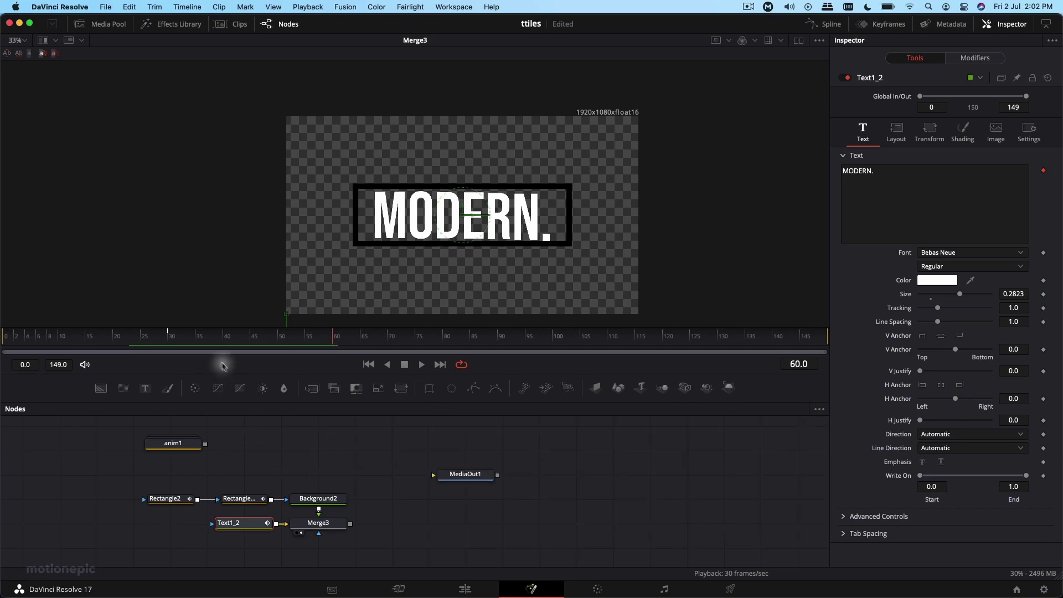
left_click(183, 338)
left_click_drag(183, 337, 311, 344)
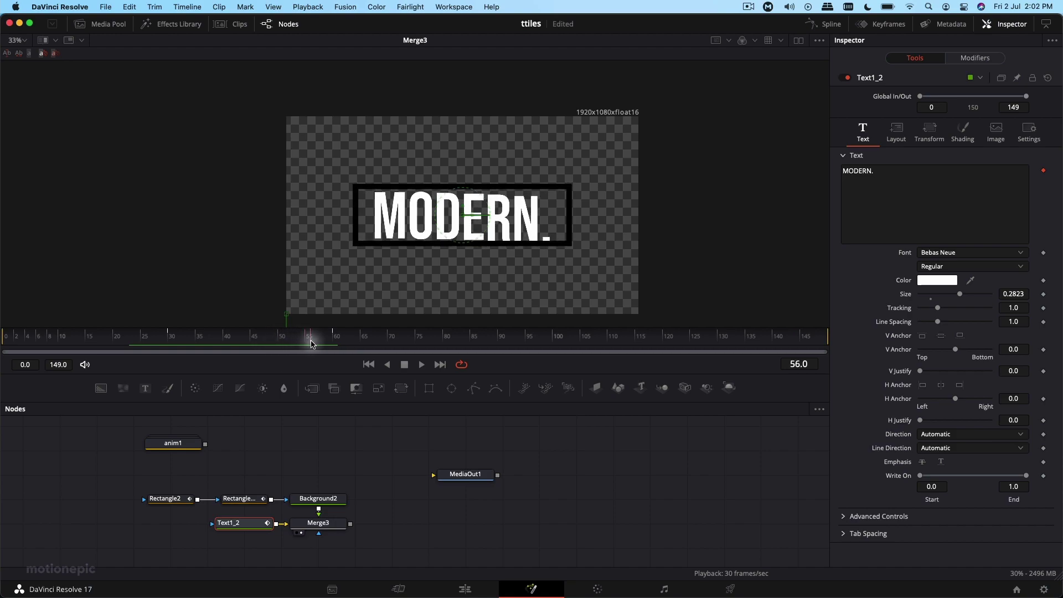
Mask Text1_2 with a pasted copy of Rectangle2_1, make the copy solid, and scrub through the animation to frame 71.
left_click(245, 504)
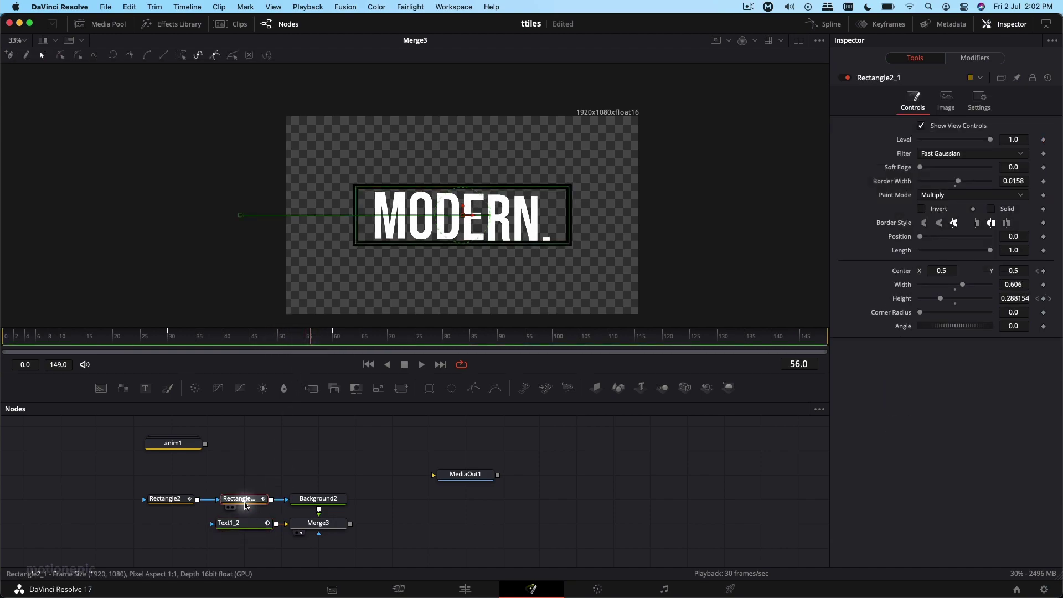
left_click(233, 525)
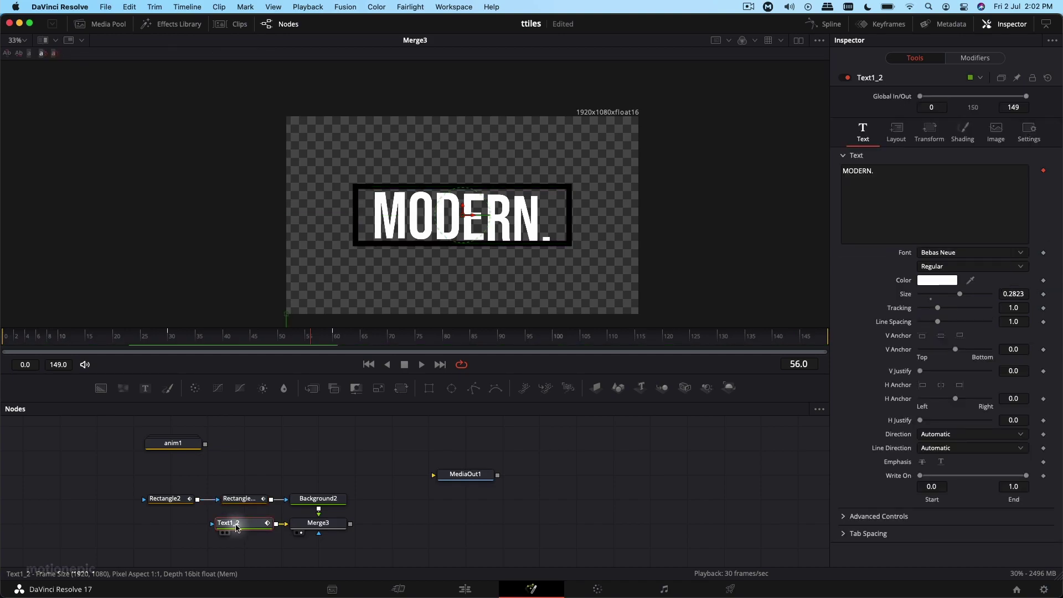
mouse_move(235, 500)
left_mouse_down()
mouse_move(232, 477)
mouse_move(235, 501)
left_mouse_up()
key("ctrl+c")
key("ctrl+v")
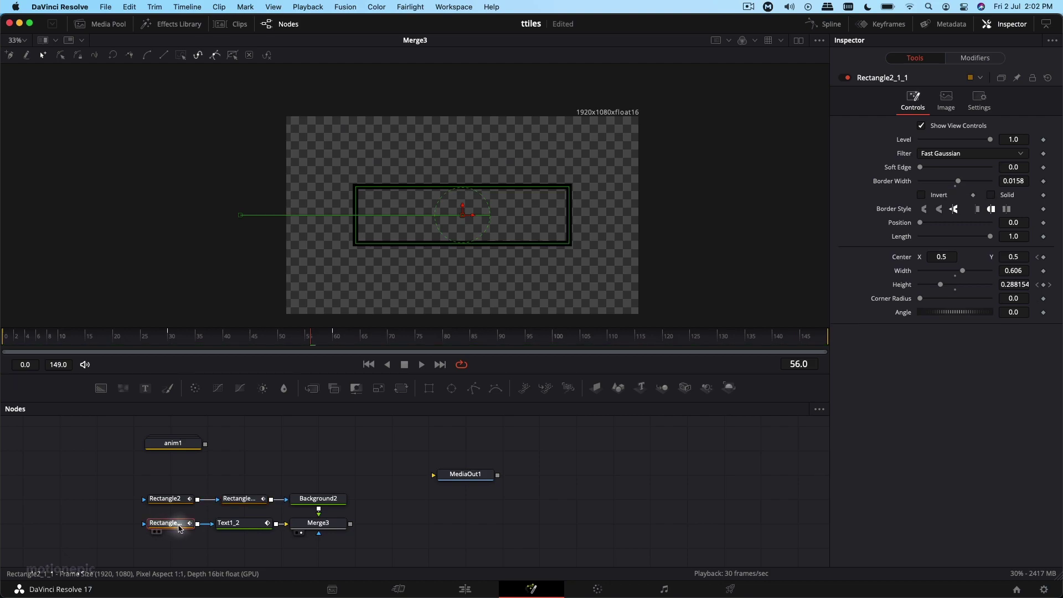
left_click(991, 197)
left_click_drag(238, 338, 395, 344)
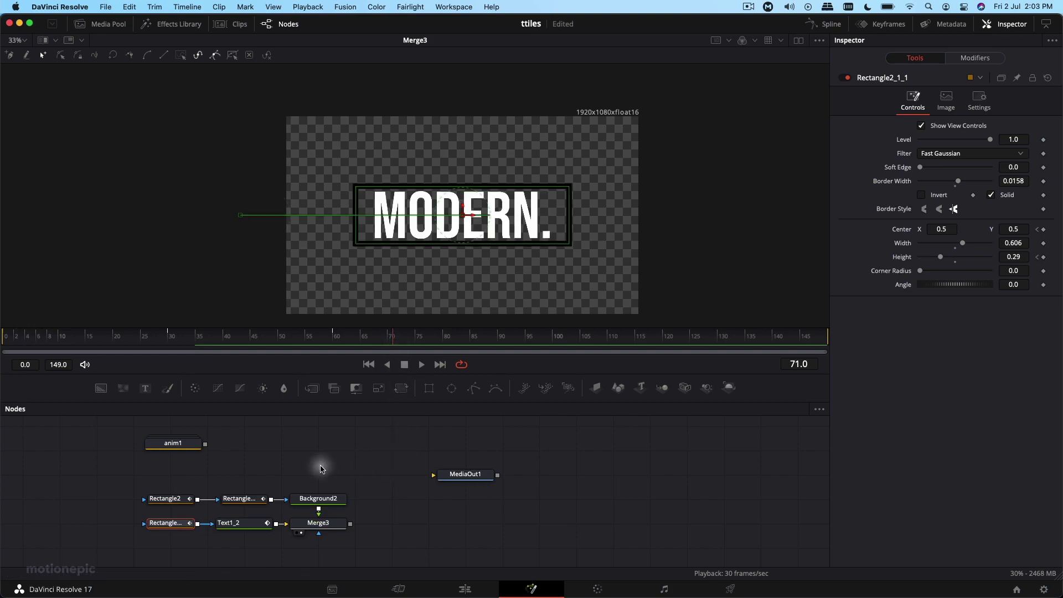
Change Background2's type to Gradient and set its start colour to blue with red 0.007843, green 0.223529 and blue 1.0.
left_click(310, 498)
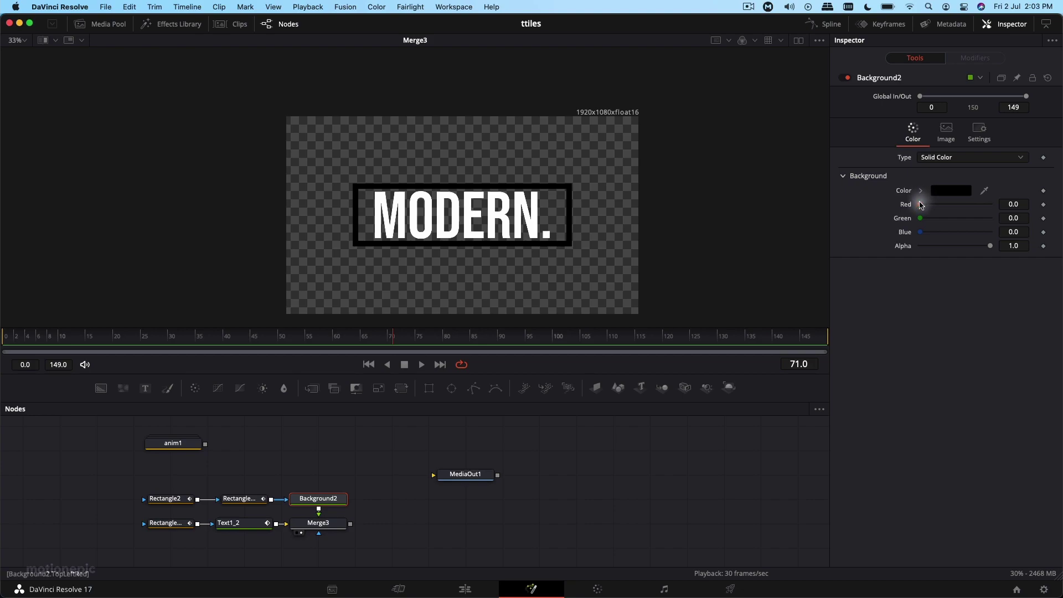
left_click_drag(920, 203, 886, 206)
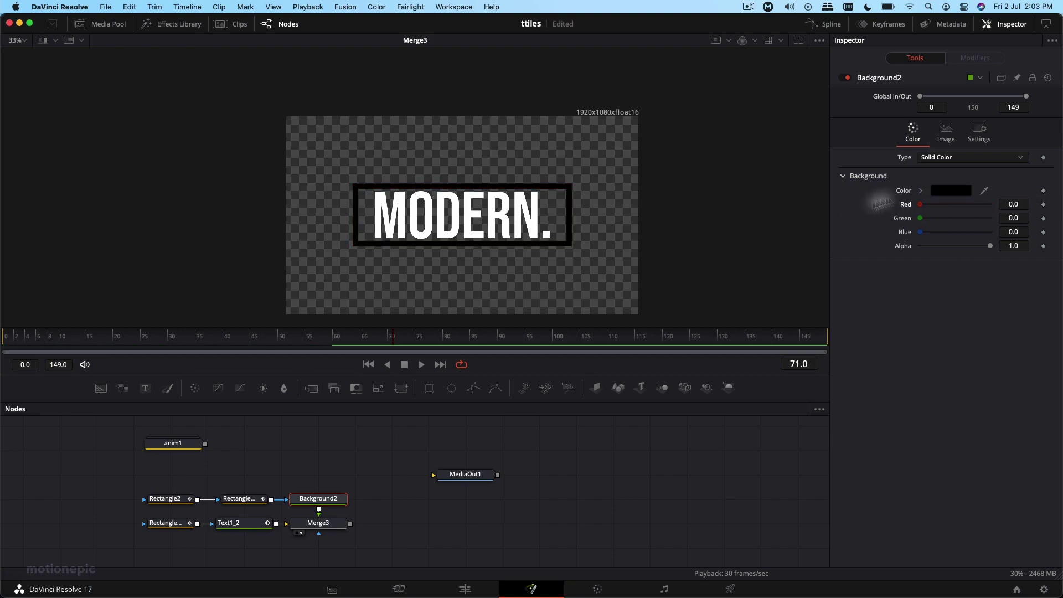
left_click(938, 159)
left_click(938, 221)
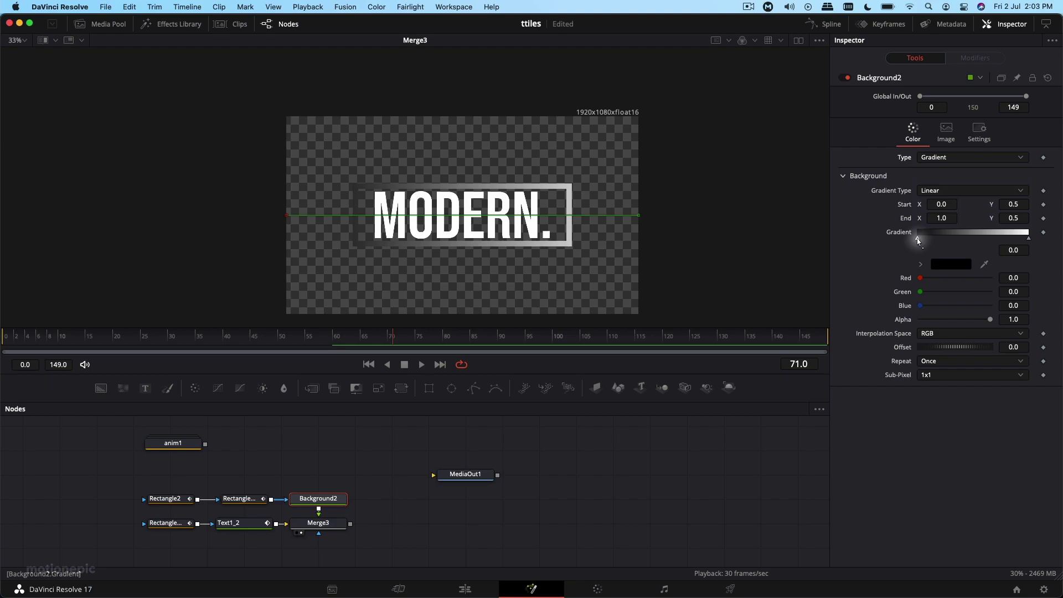
left_click(941, 265)
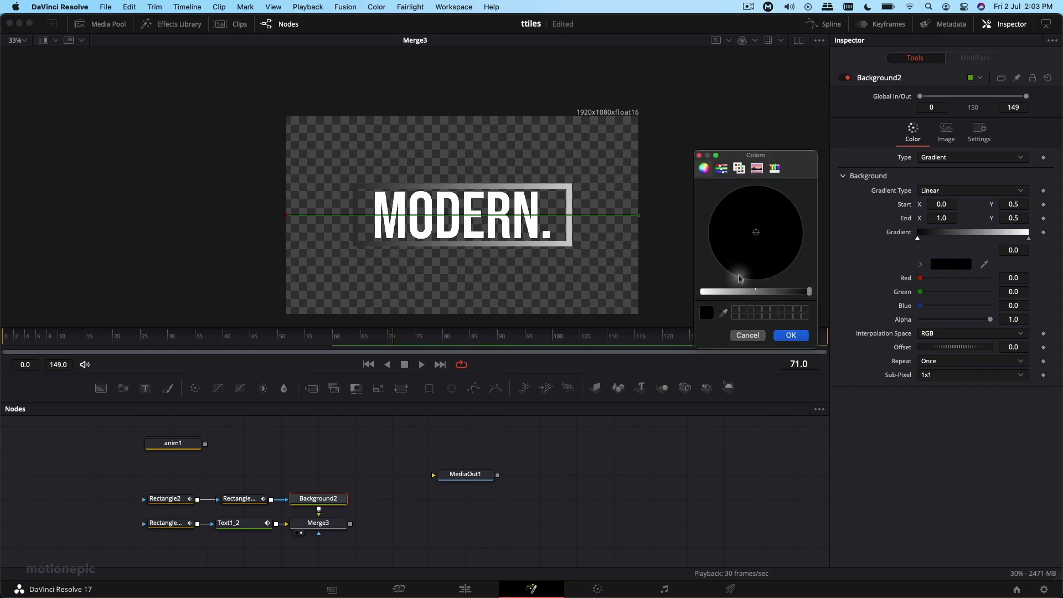
left_click_drag(722, 294, 700, 292)
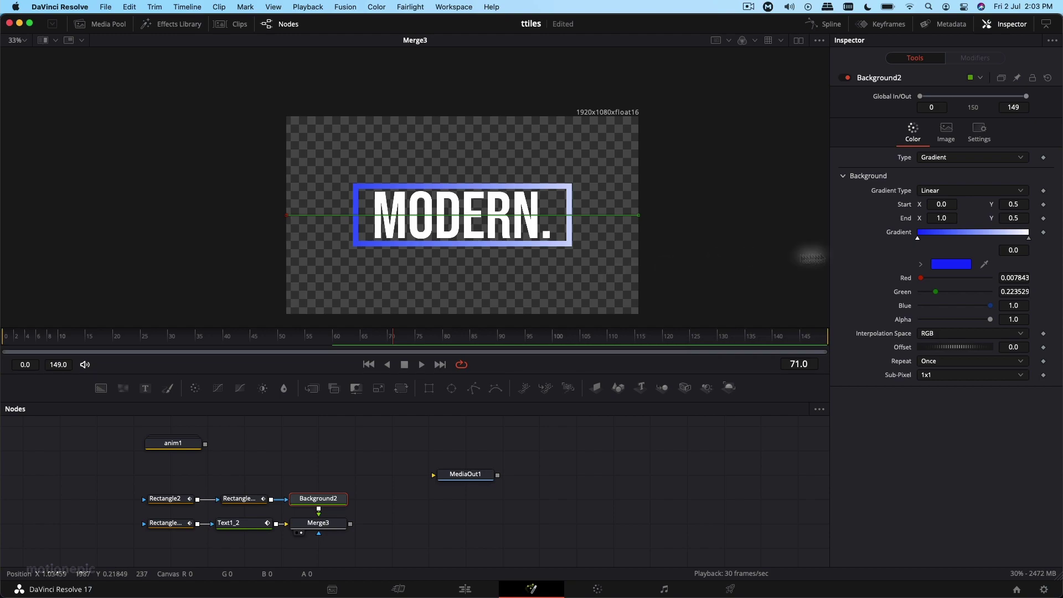
Set the gradient's end colour to red 0.988235, green 0.0 and blue 0.192156, and play the animation.
left_click(1029, 238)
left_click(952, 264)
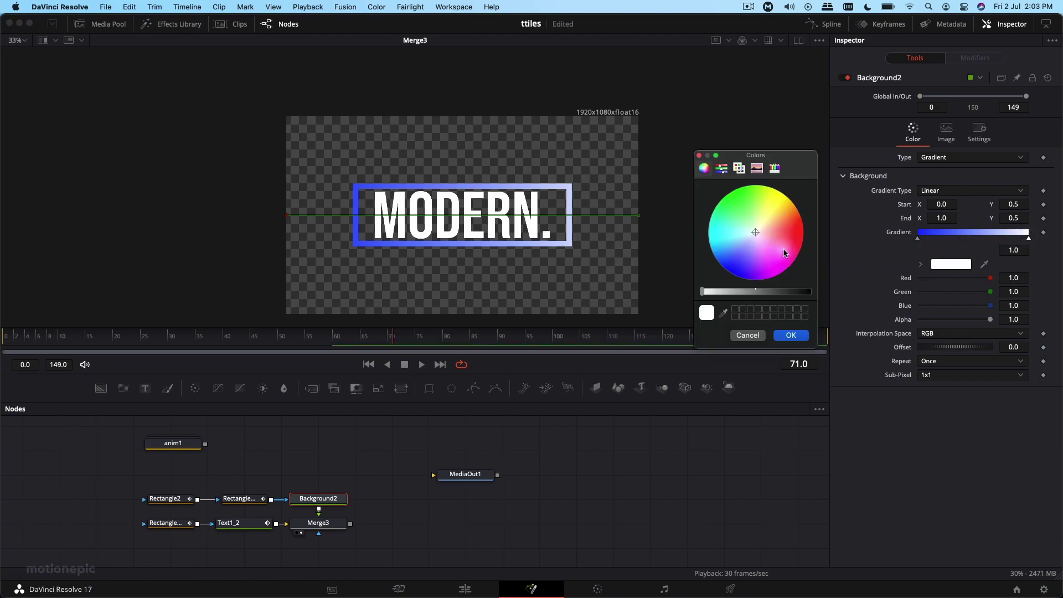
left_click(790, 335)
key("space")
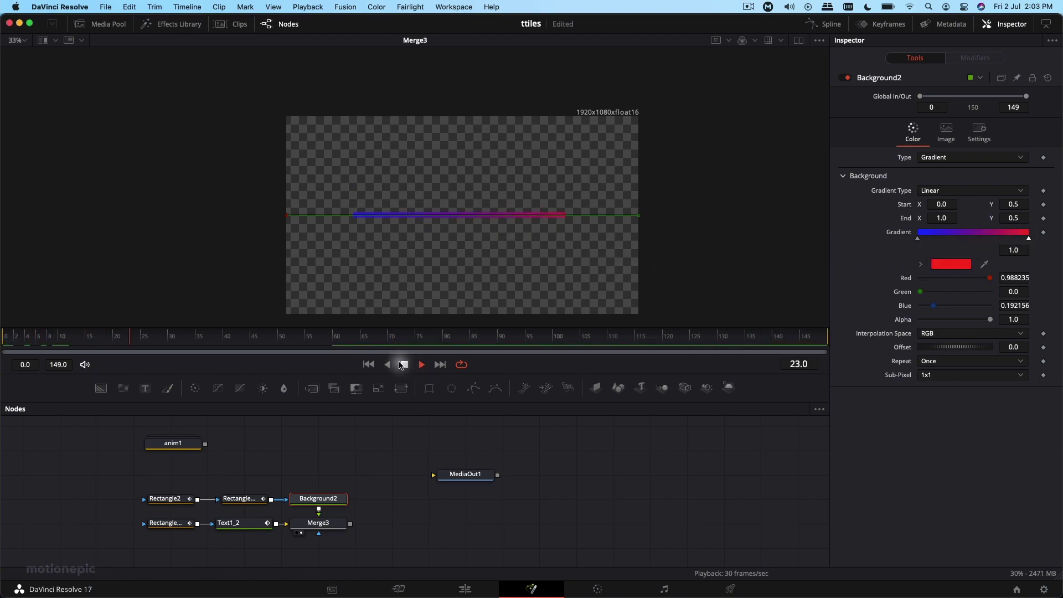
left_click(404, 364)
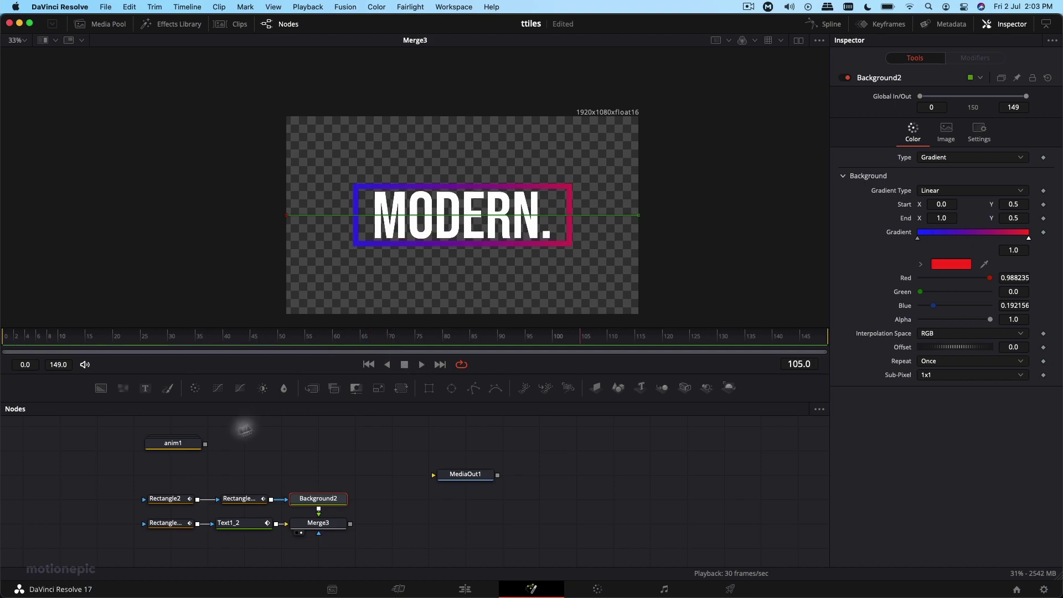
Group all the MODERN. title nodes and rename the group as anim2.
left_click_drag(133, 472, 366, 545)
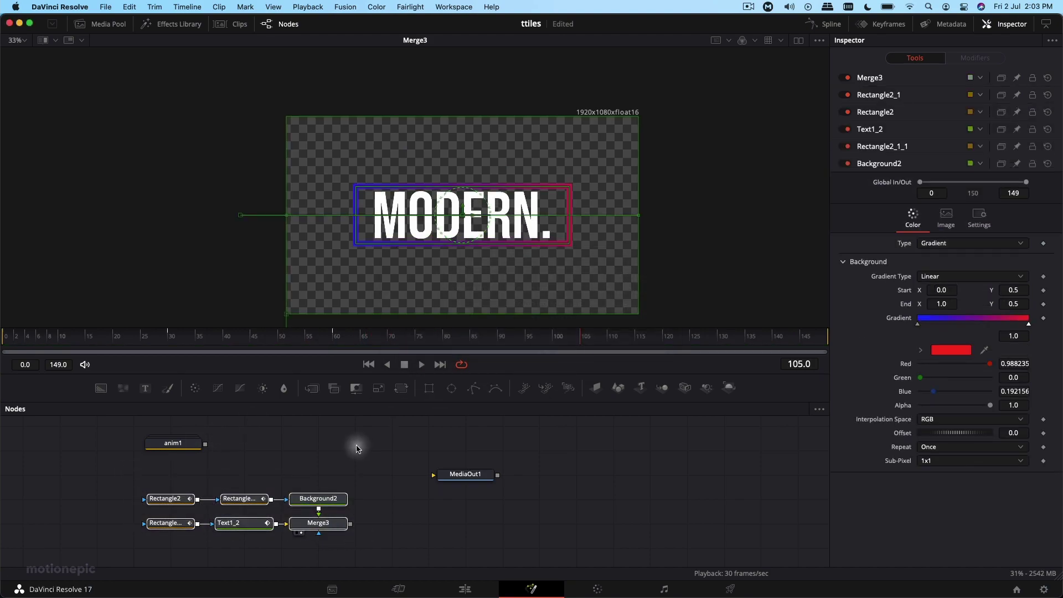
key("super+g")
key("F2")
type("anim2")
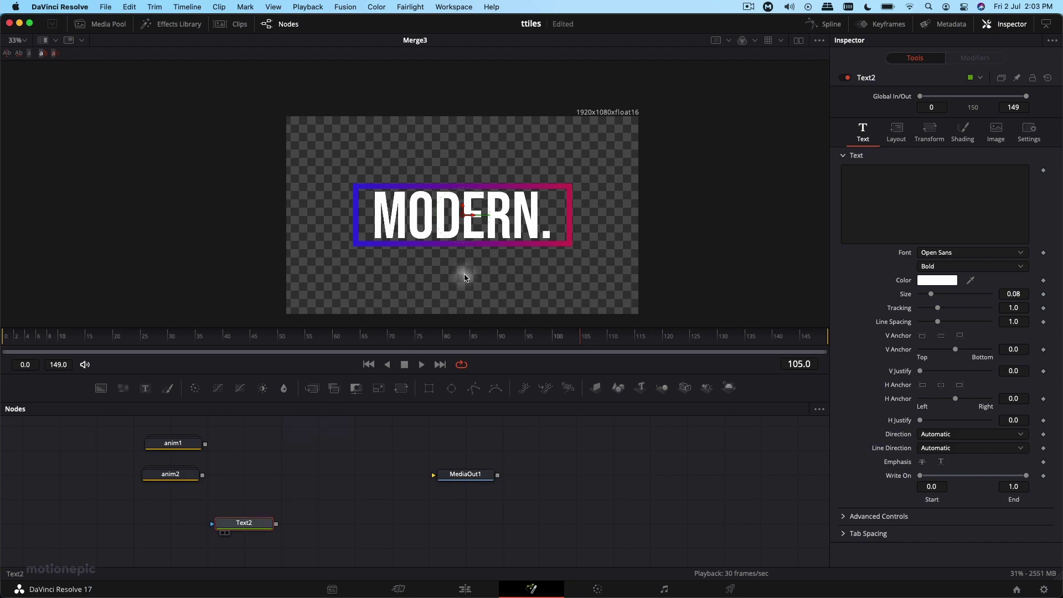
View the Text2 node and set its wording to "HELLO" in Bebas Neue at size 0.3189.
key("1")
left_click(894, 173)
type("HELLO")
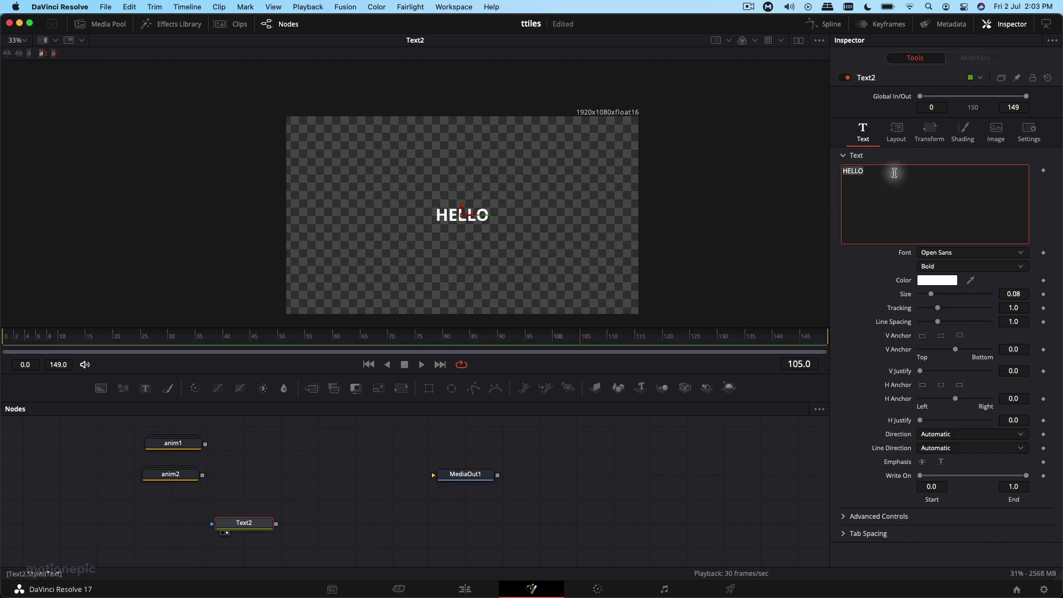
left_click(955, 253)
scroll(947, 310, "up", 15)
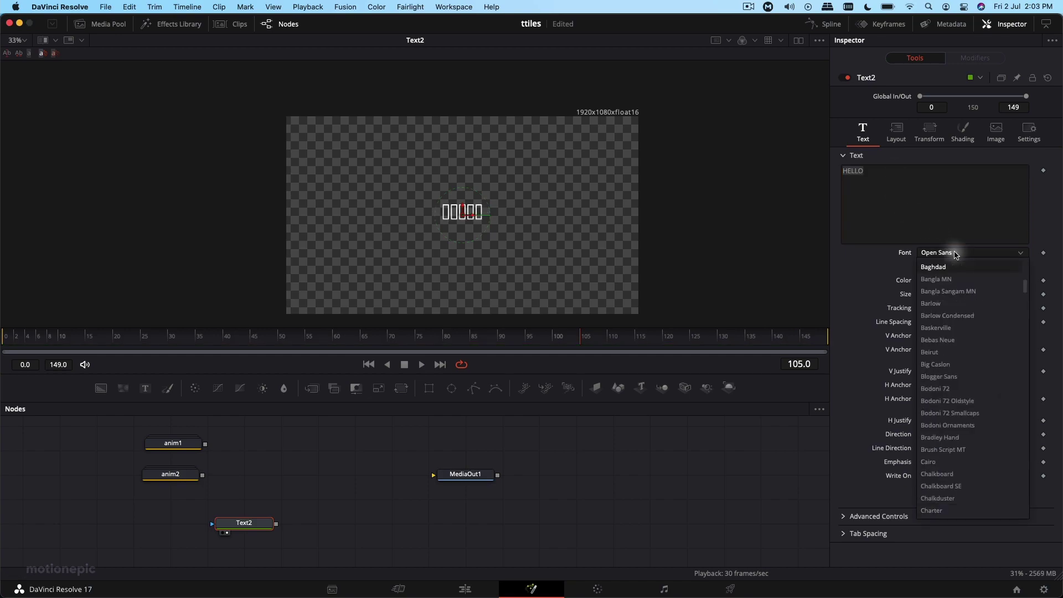
left_click(944, 340)
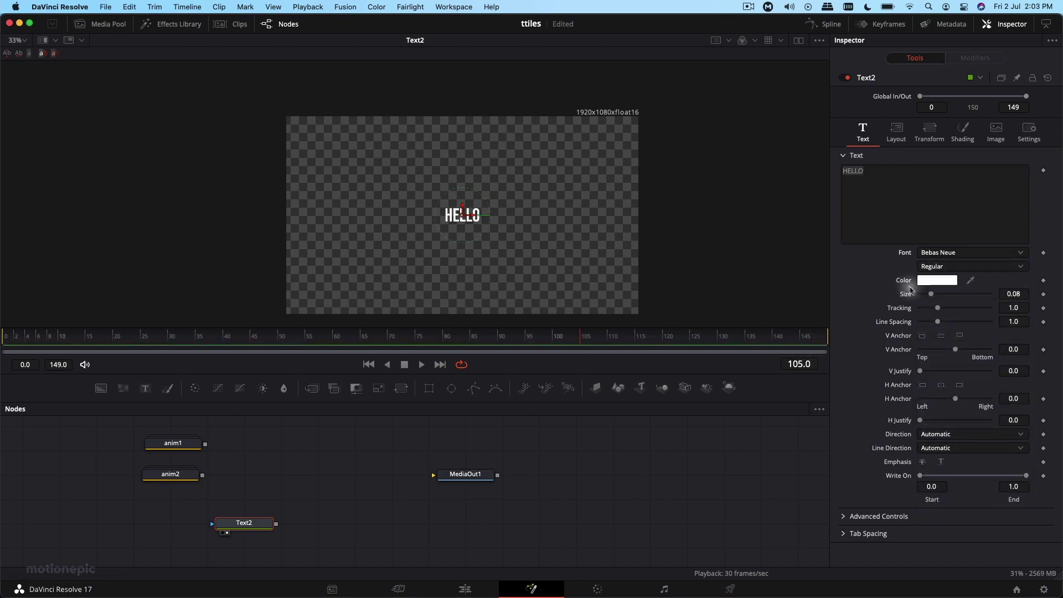
left_click_drag(930, 295, 966, 300)
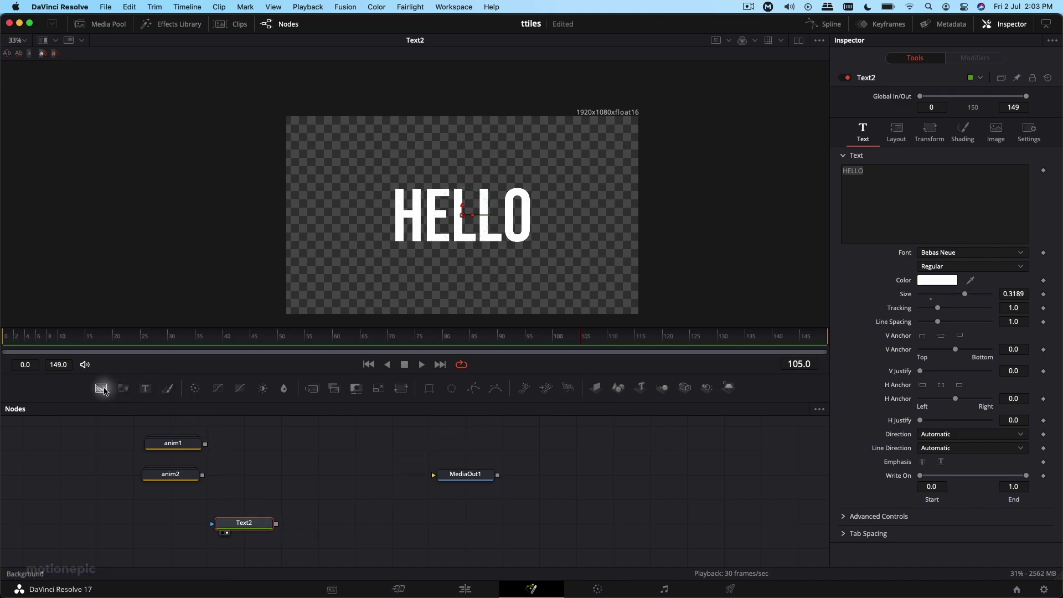
Add a Background node, merge Text2 over it, view the merge, and arrange Text2 above Merge4.
left_click_drag(259, 523, 334, 523)
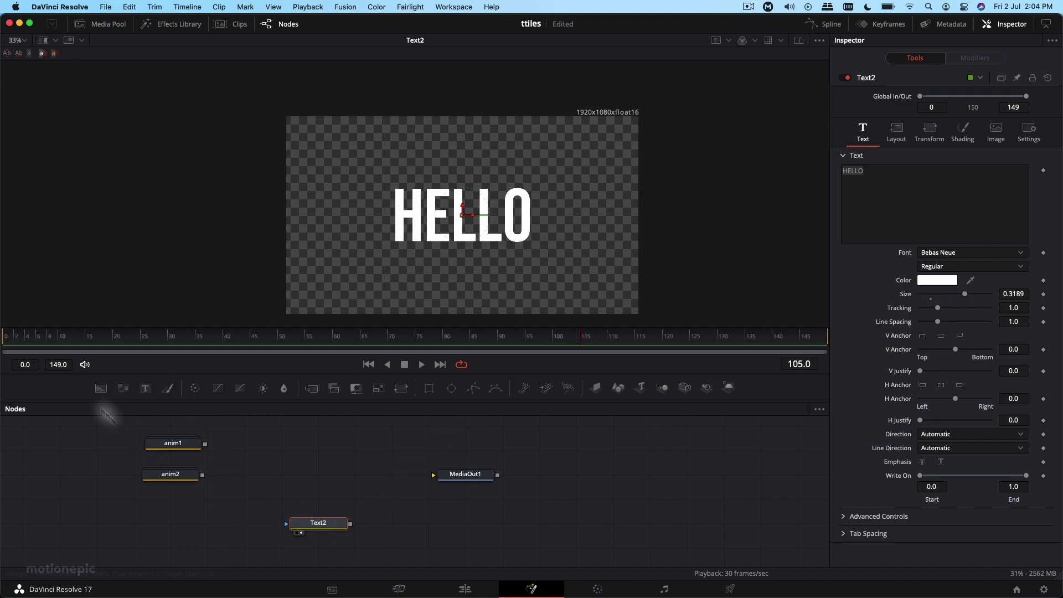
left_click(101, 389)
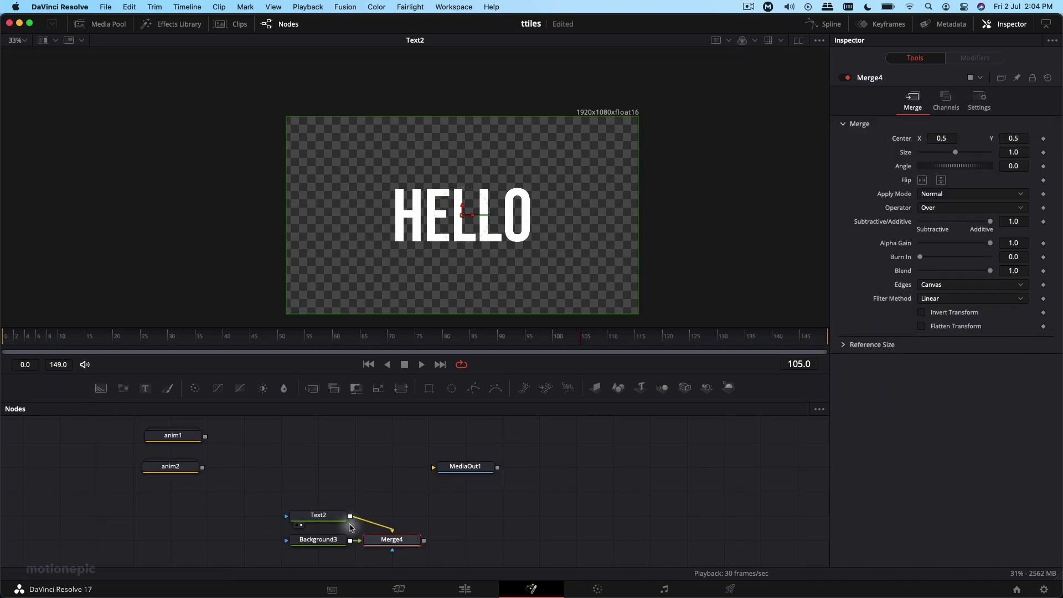
left_click_drag(382, 540, 490, 252)
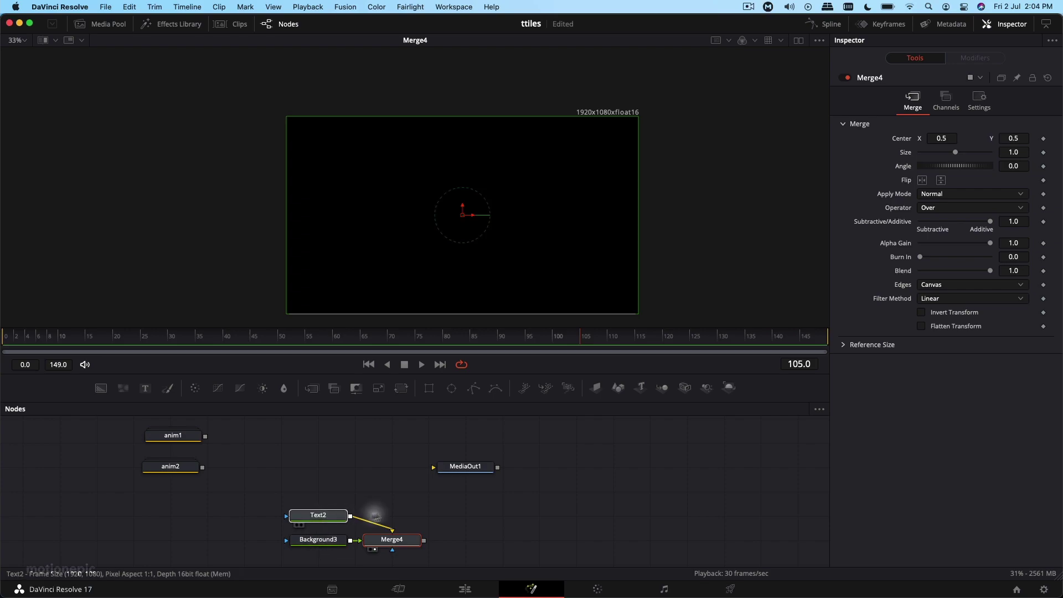
left_click_drag(319, 514, 392, 515)
Mask Background3 with a rectangle of width 0.009433 and height 0.354, placed left of HELLO at Center X 0.254716.
left_click(318, 539)
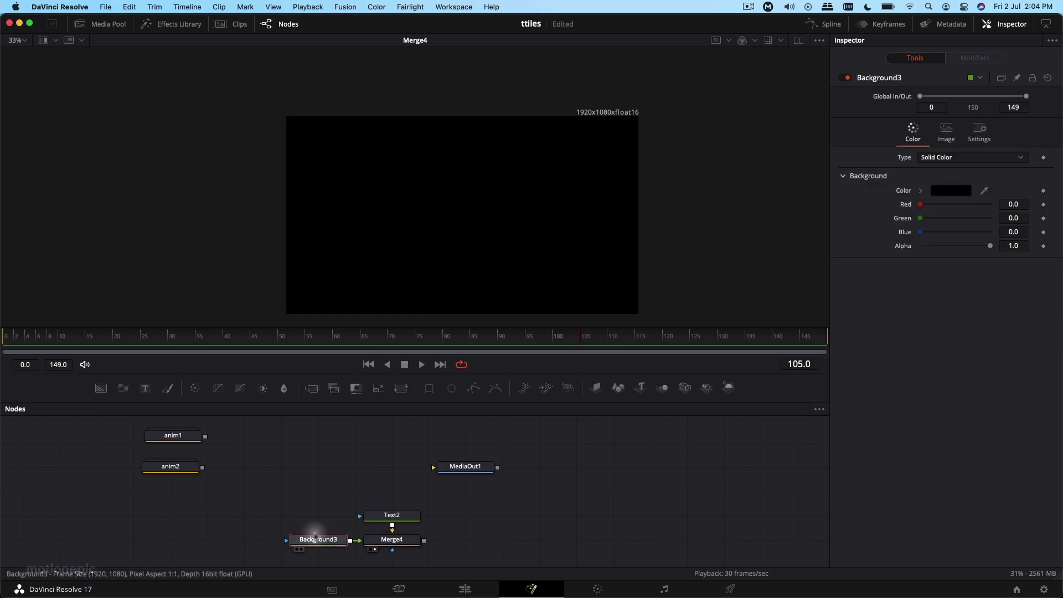
left_click(429, 389)
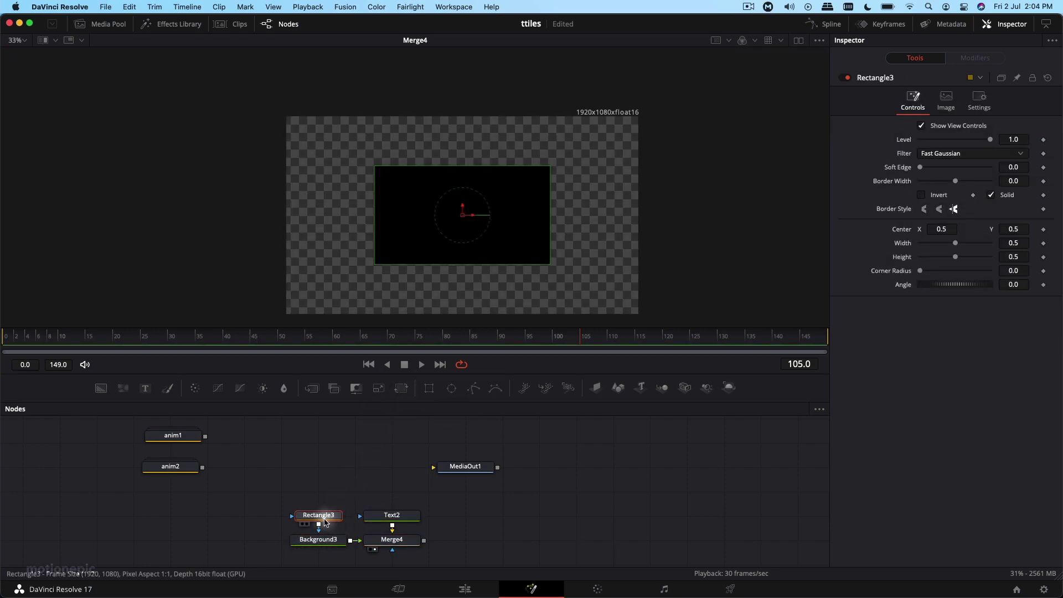
left_click_drag(319, 515, 255, 538)
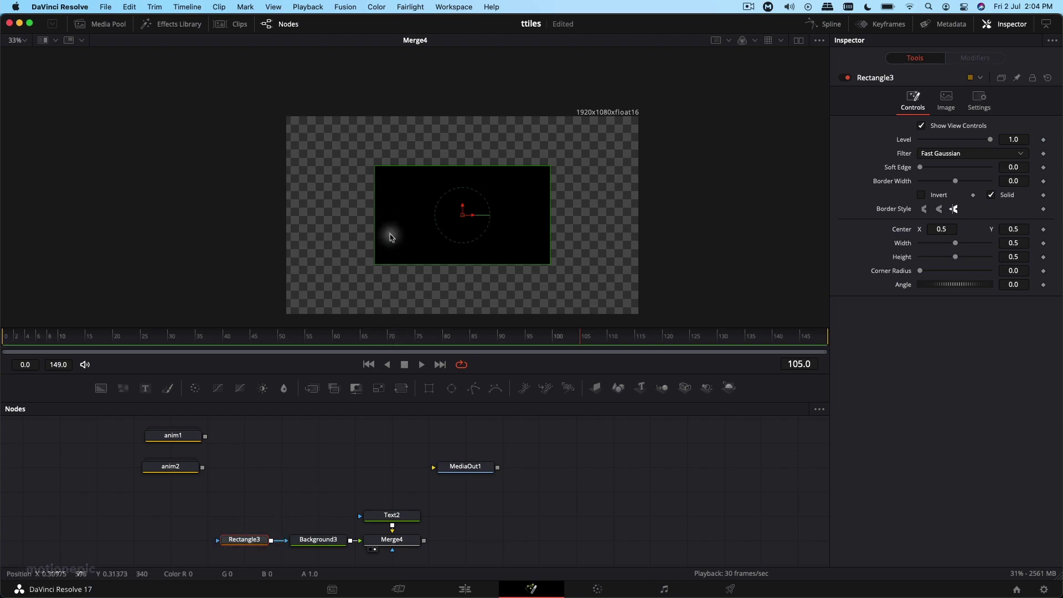
left_click_drag(376, 224, 460, 219)
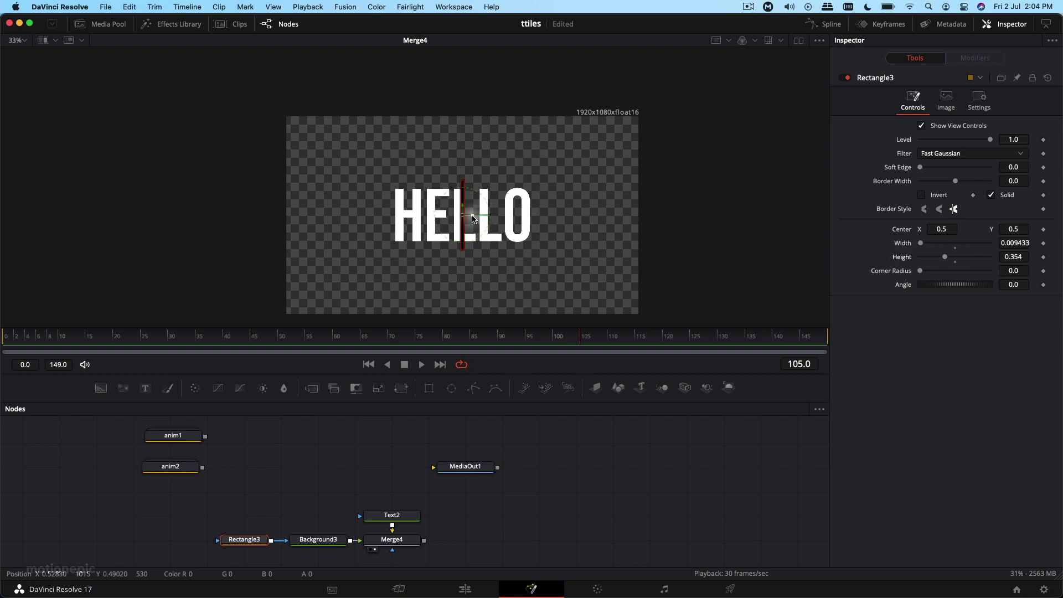
left_click_drag(474, 219, 386, 219)
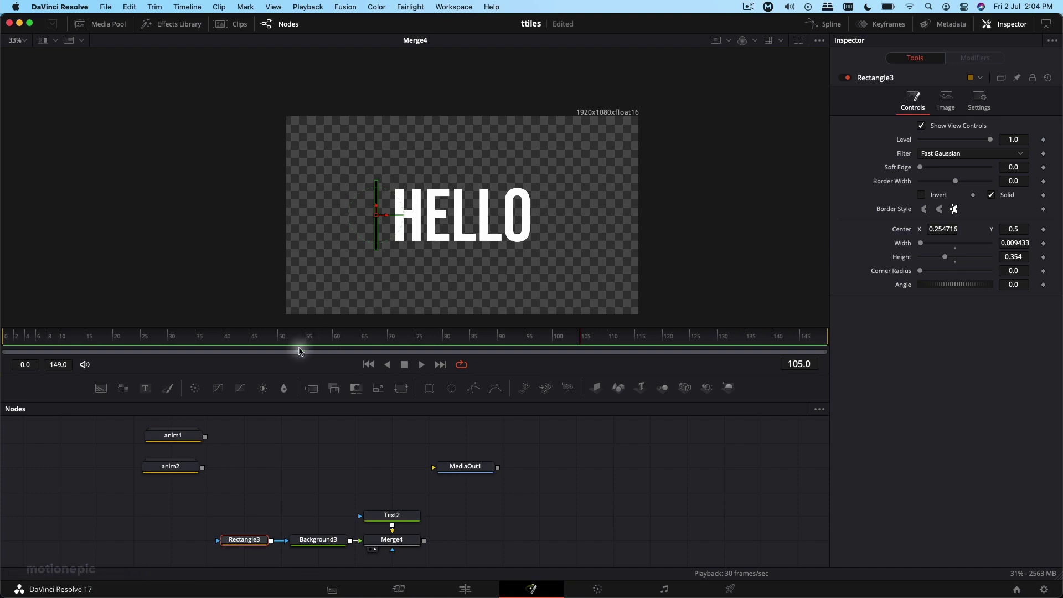
Keyframe Rectangle3's Center at frame 0, and move the bar right of HELLO to X 0.746855 at frame 30.
scroll(302, 450, "down", 2)
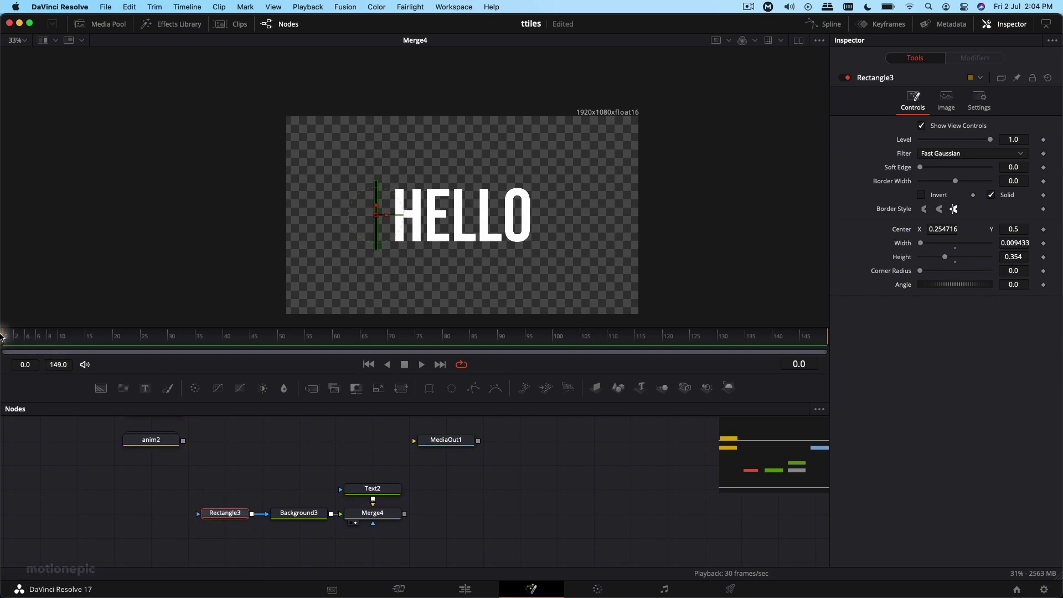
left_click(1044, 230)
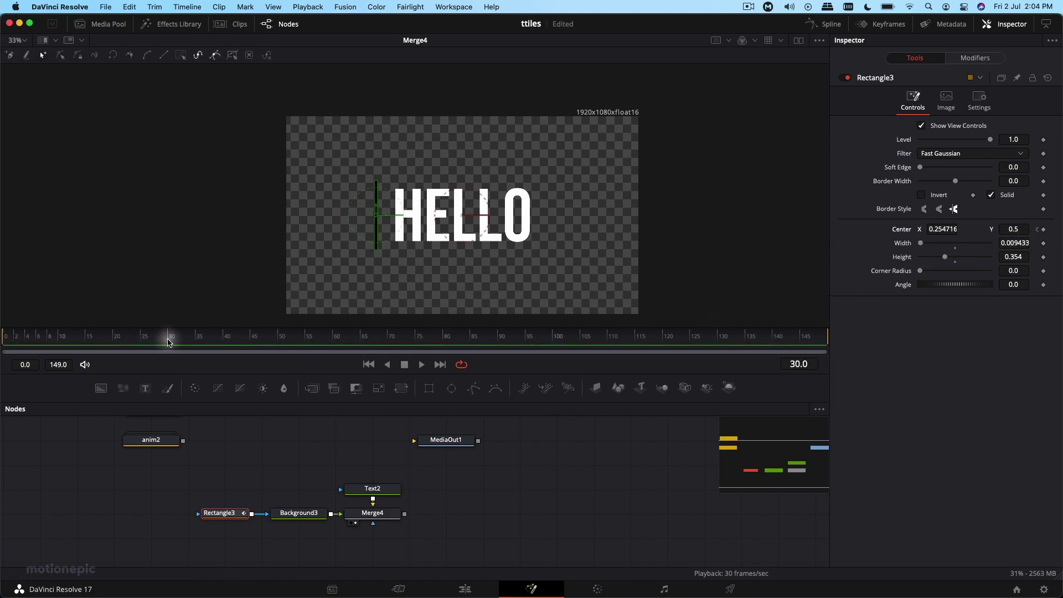
left_click(413, 258)
left_click_drag(387, 218, 559, 216)
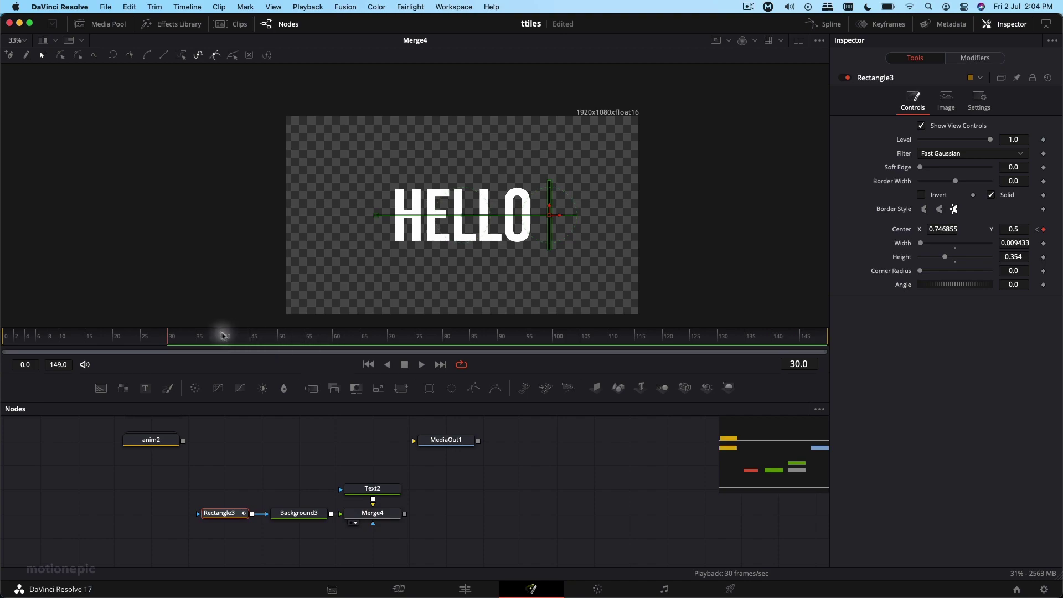
Move the bar back left of HELLO to Center X 0.25 at frame 60, and play the animation.
left_click(333, 336)
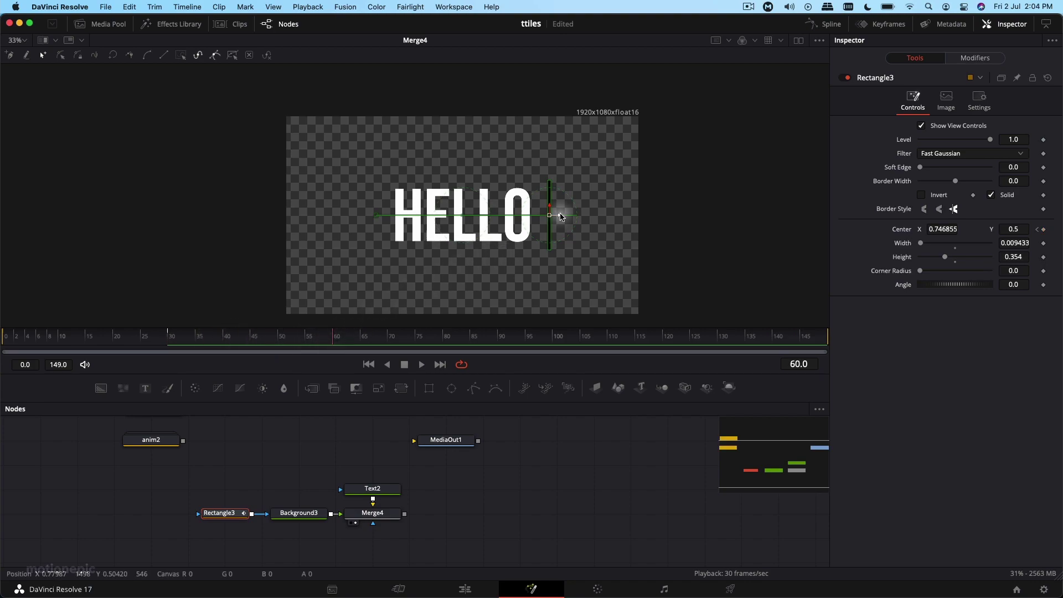
left_click_drag(561, 216, 390, 214)
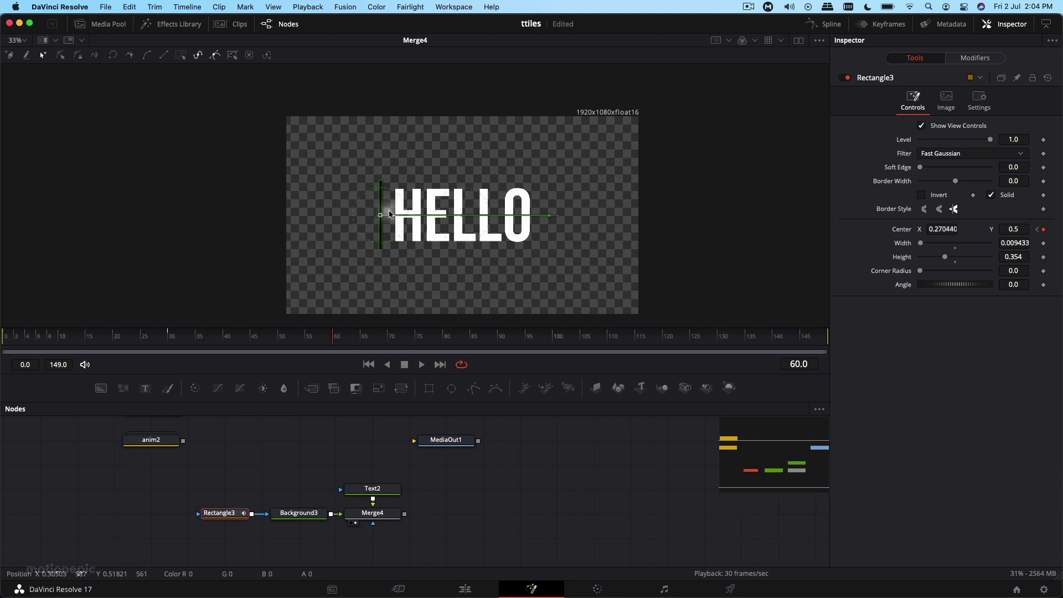
left_click(88, 336)
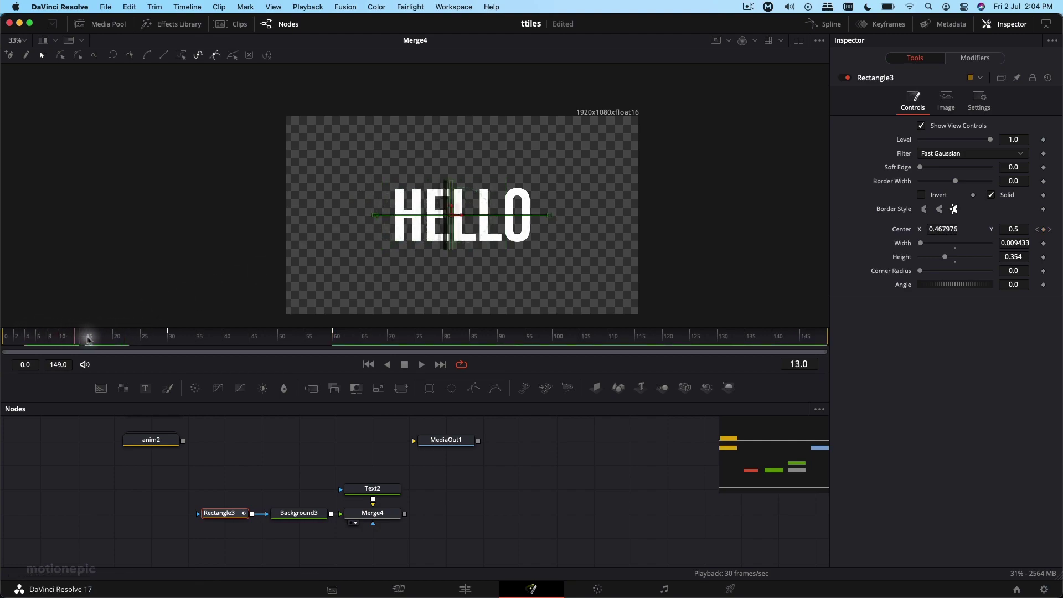
key("space")
key("space")
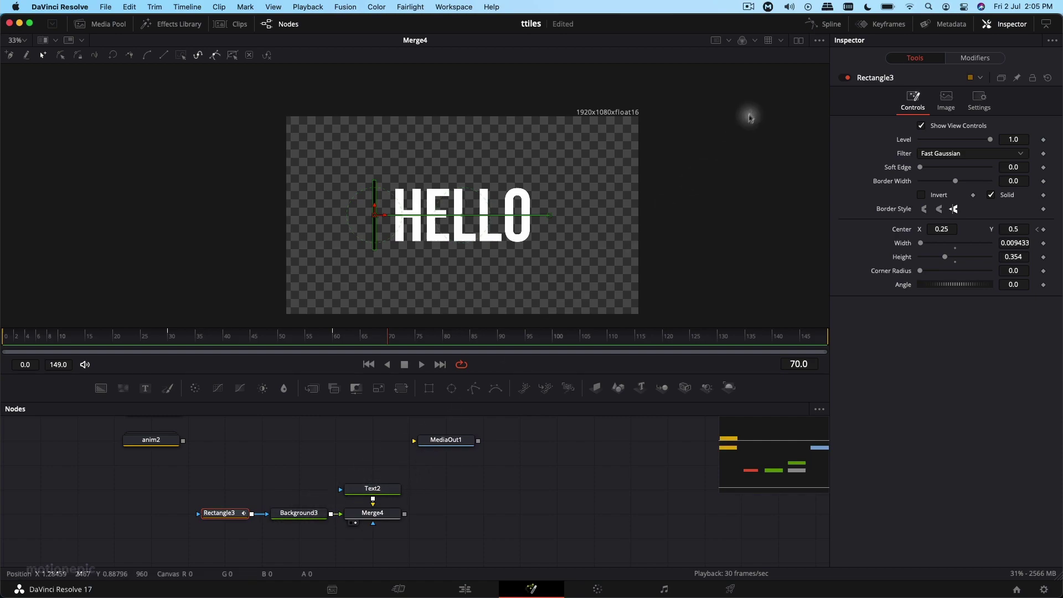
Fit Rectangle3's displacement curve in the Spline editor, smooth all three keyframes, and try a larger Ease In on them before undoing it.
left_click(824, 24)
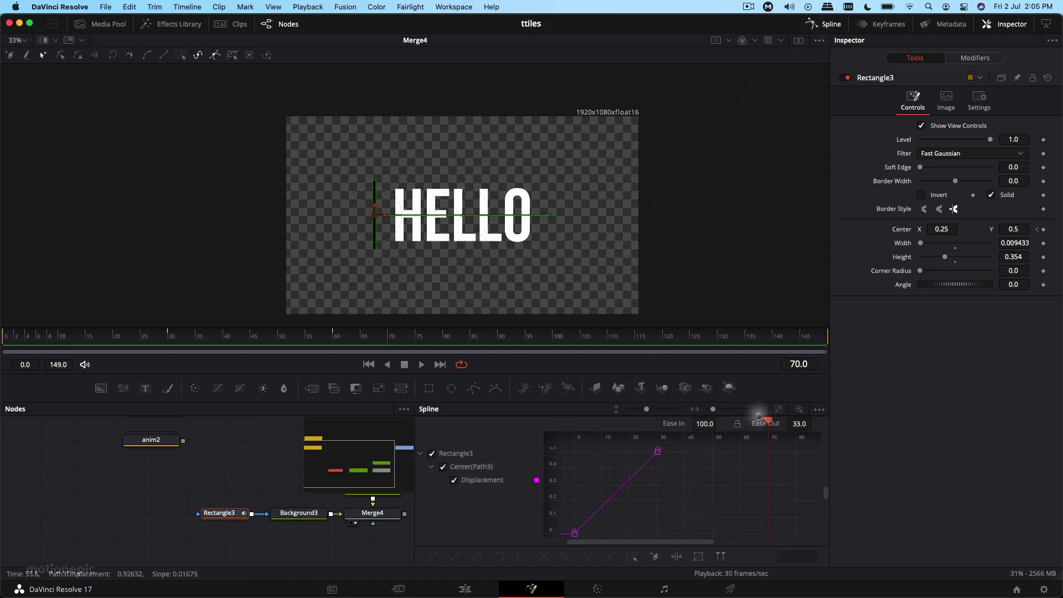
left_click(778, 410)
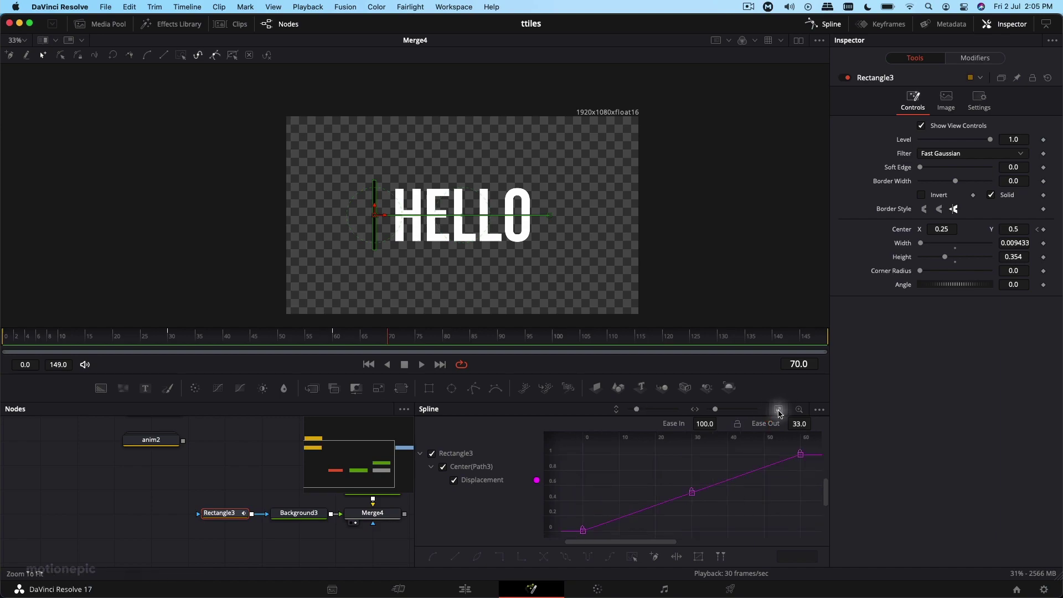
left_click(743, 483)
left_click(804, 455)
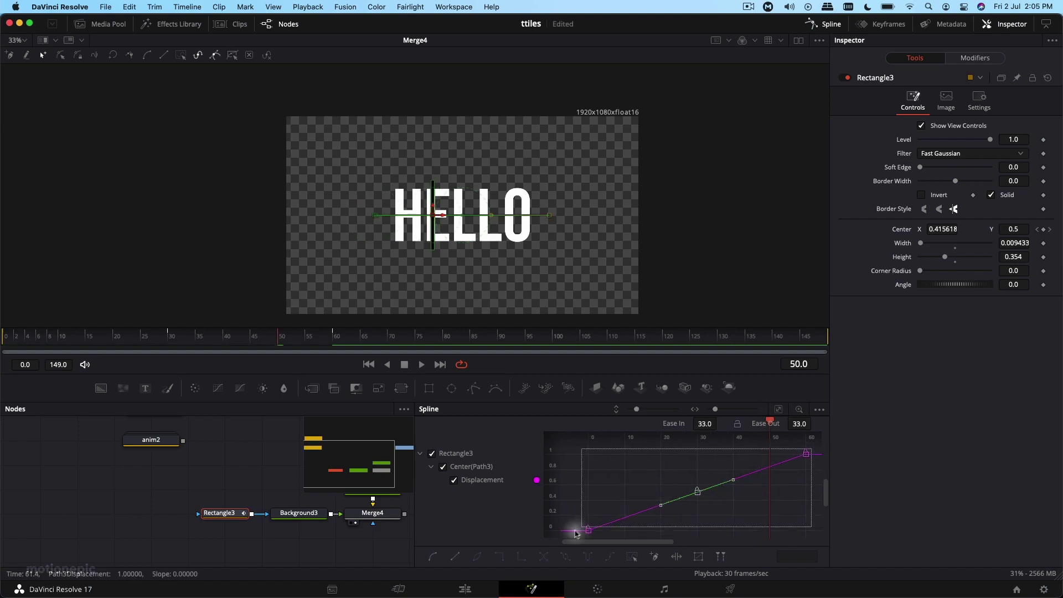
left_click(712, 510)
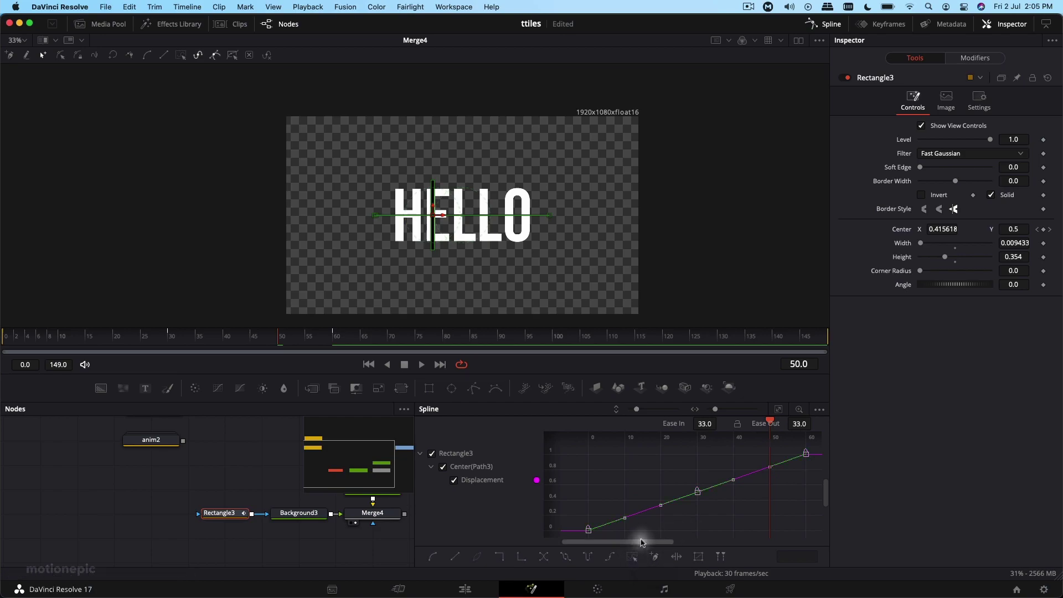
key("shift+s")
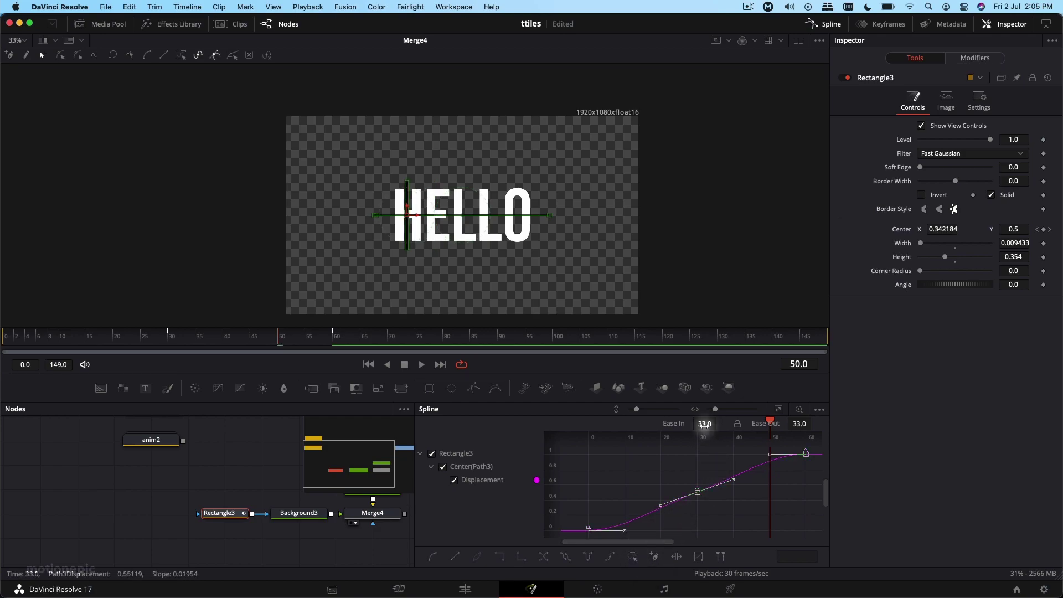
left_click_drag(704, 424, 973, 439)
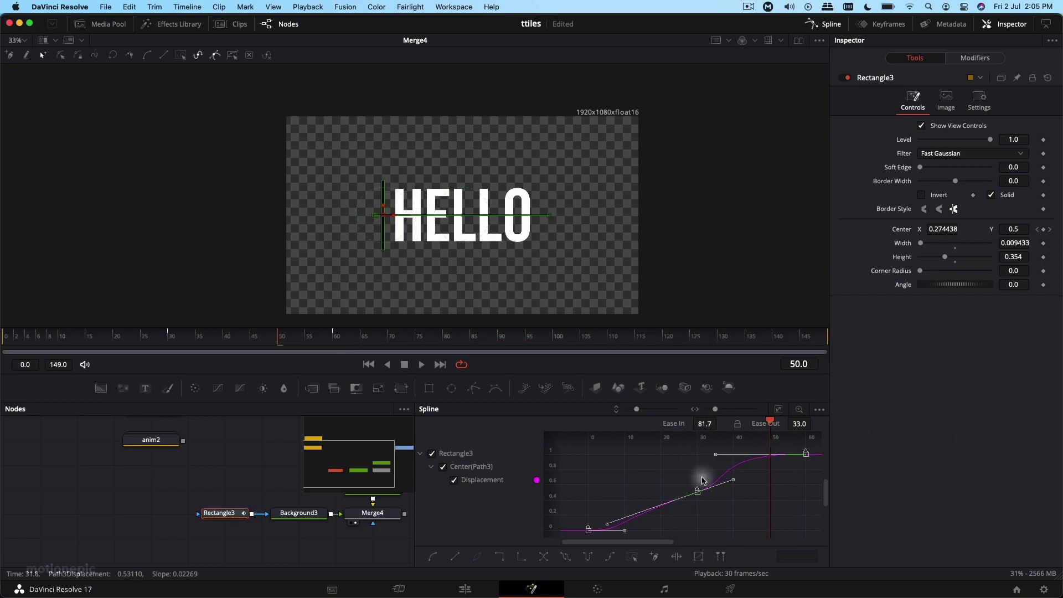
key("super+z")
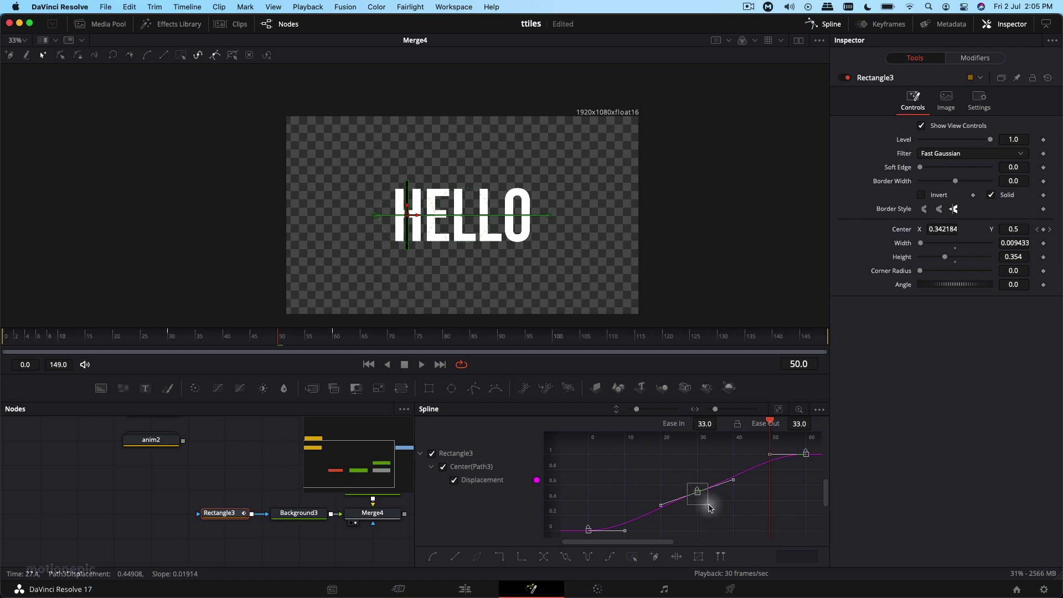
Level the frame 30 keyframe's handles and extend its Ease In to 100, and extend the frame 60 keyframe's Ease In to 99.2.
left_click(682, 481)
left_click(698, 491)
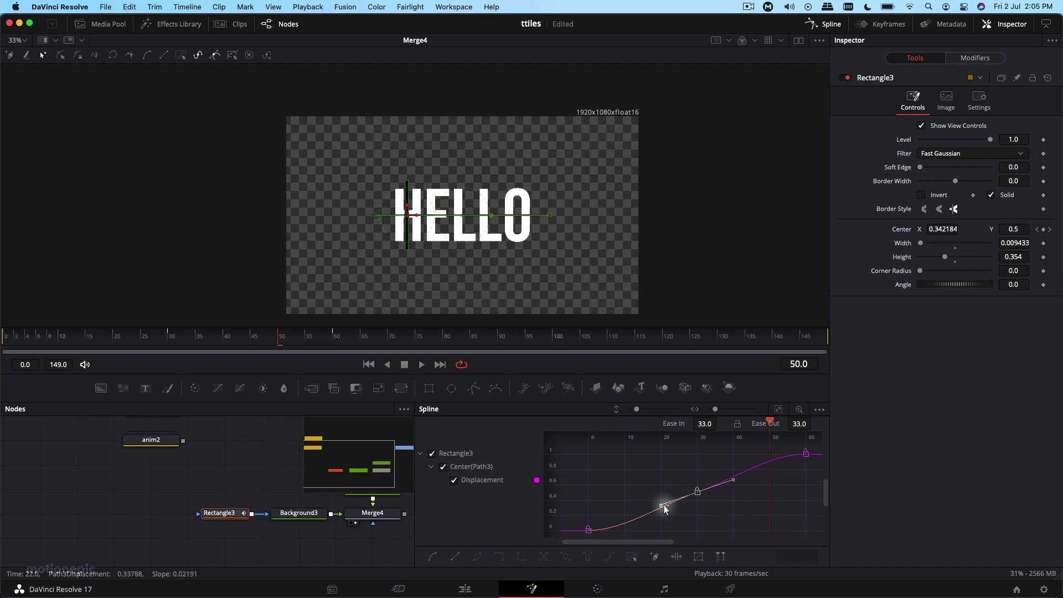
left_click_drag(657, 509, 657, 497)
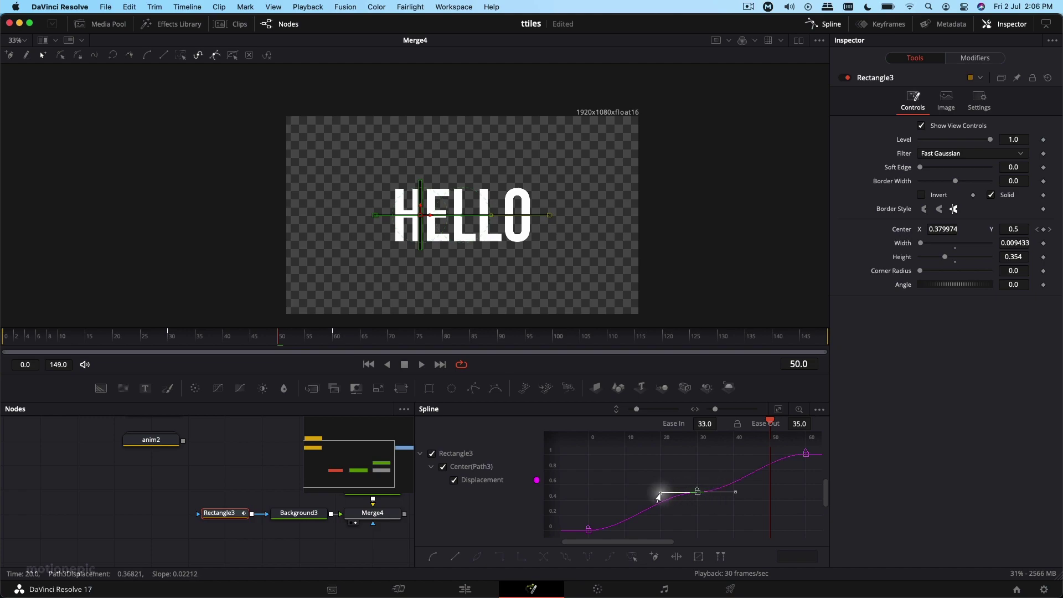
left_click_drag(658, 498, 591, 499)
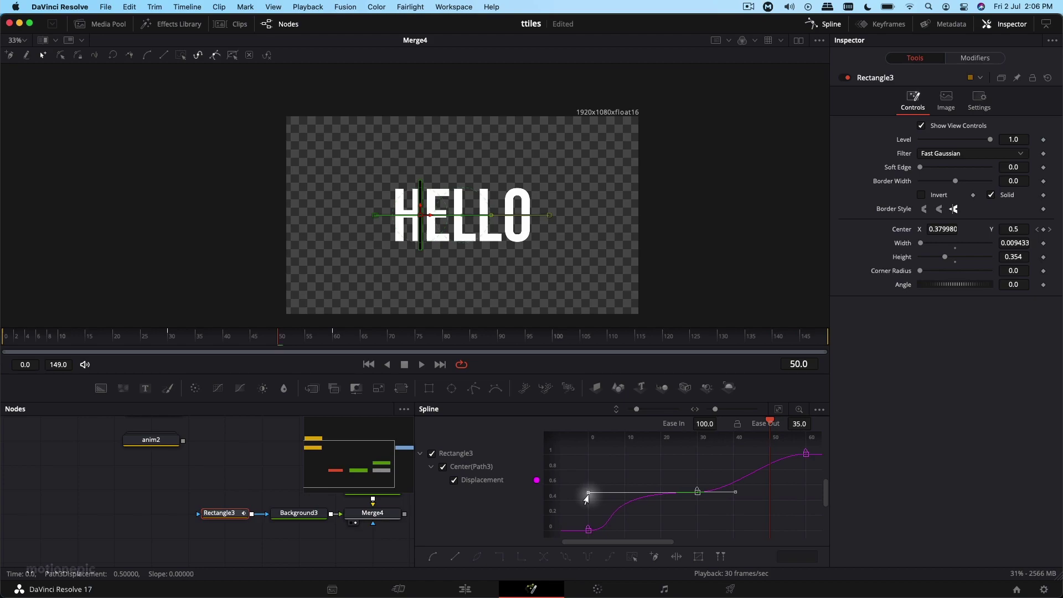
left_click(806, 452)
left_click_drag(769, 454, 697, 454)
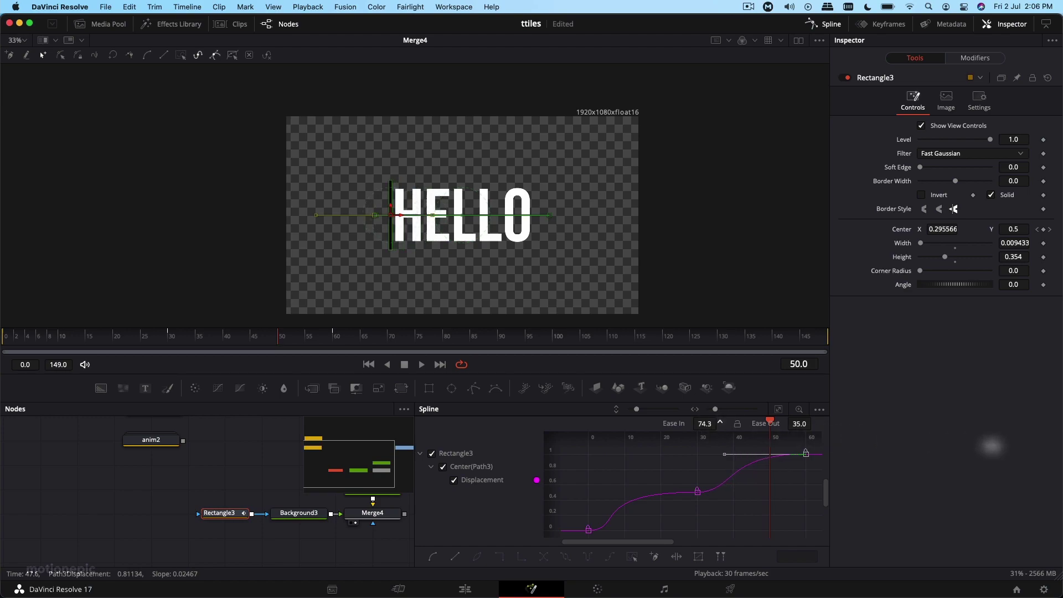
Play the bar animation from frame 0 to review the easing.
left_click(7, 335)
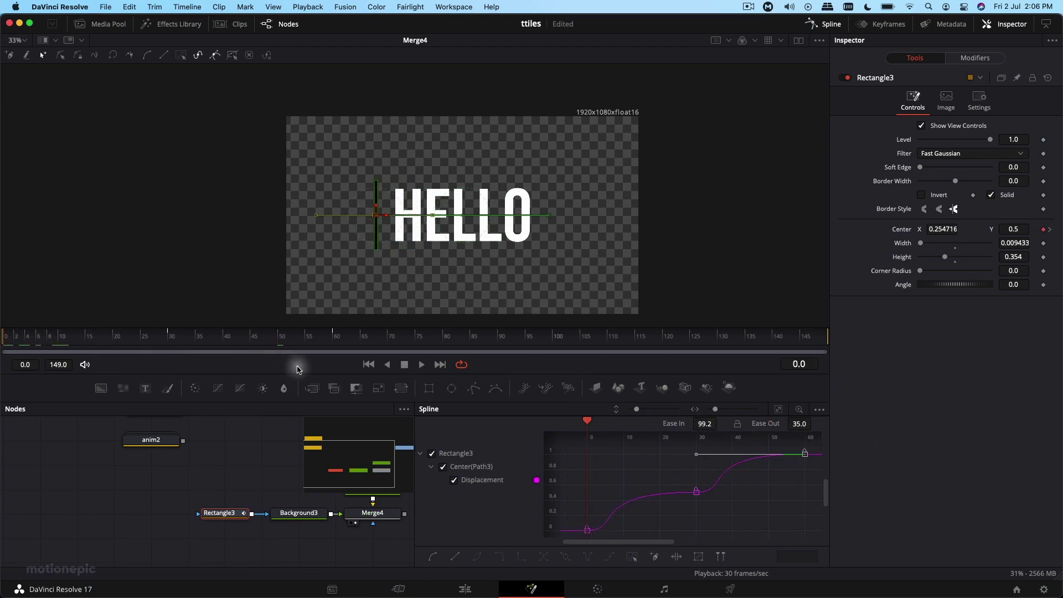
key("space")
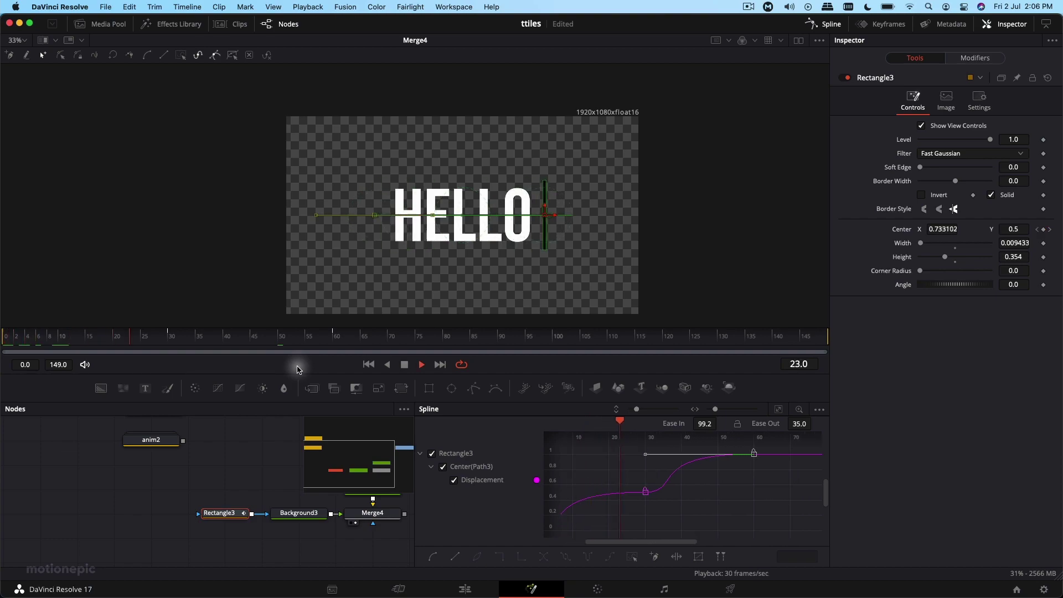
key("space")
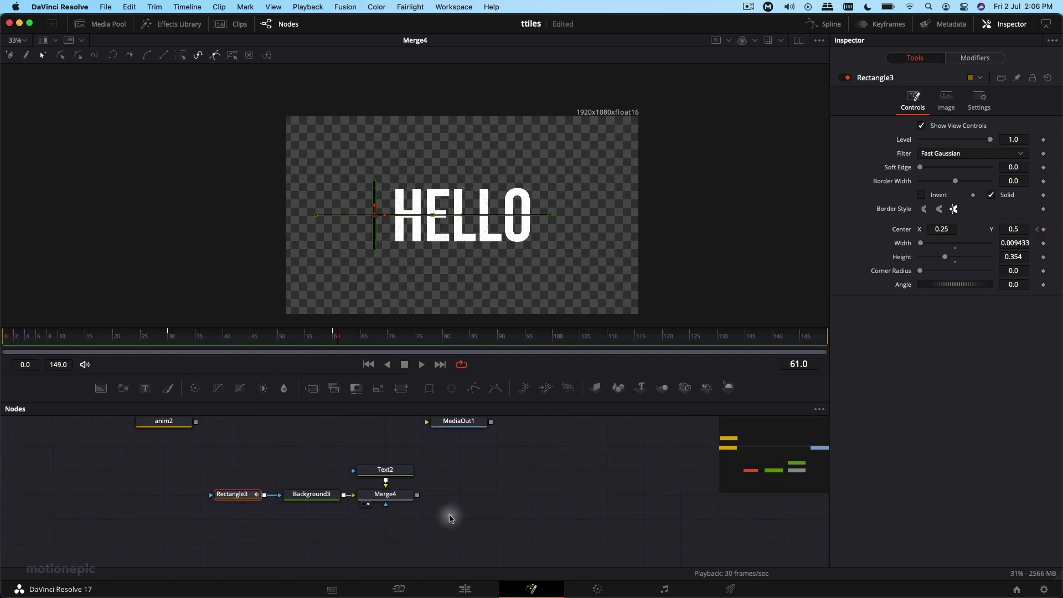
Duplicate the Text2 node and merge the copy over Merge4's output.
left_click(379, 474)
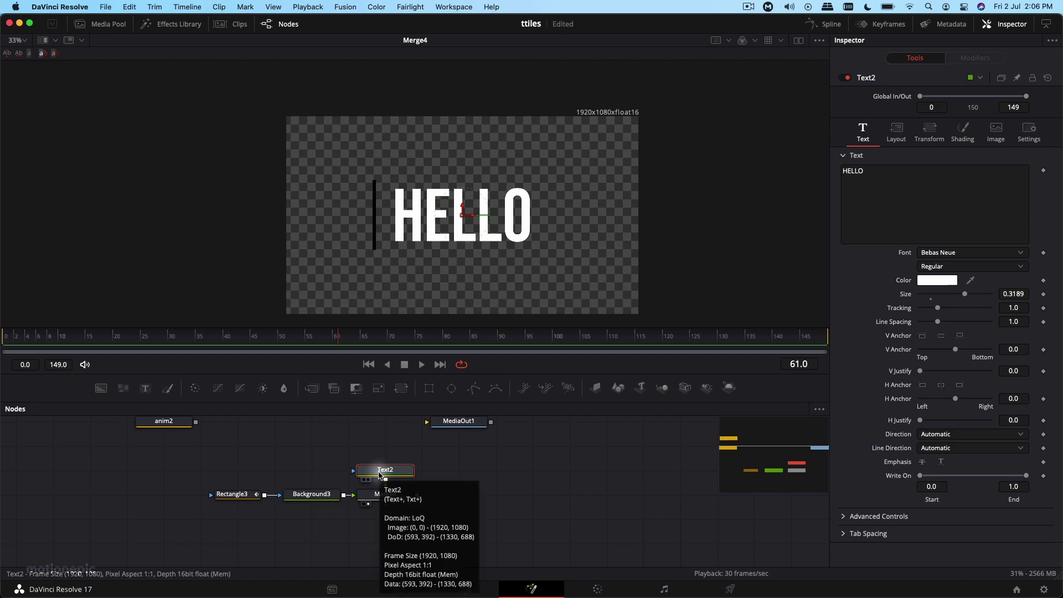
key("ctrl+c")
key("ctrl+v")
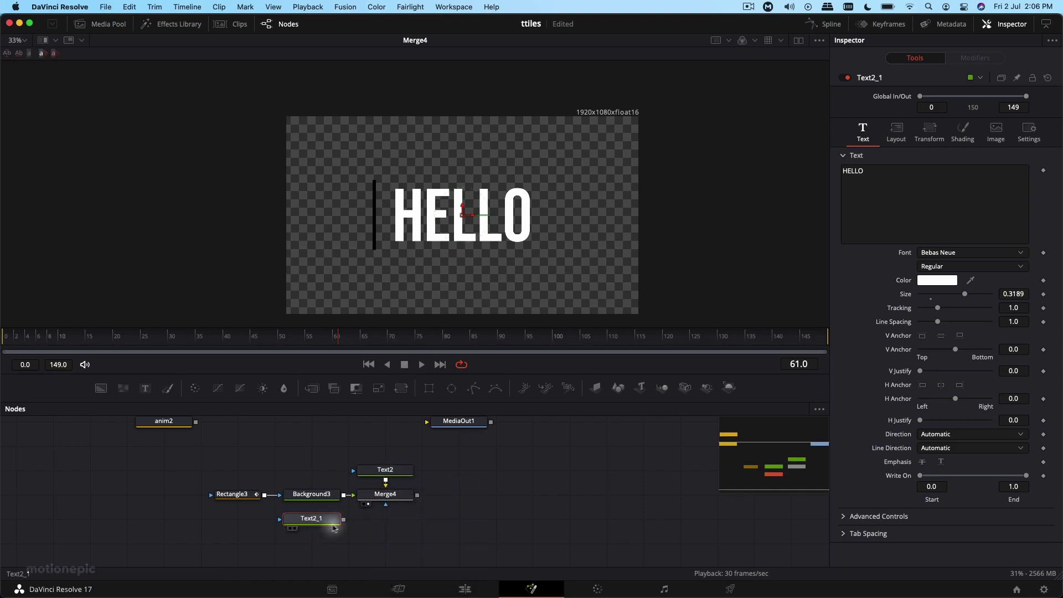
left_click_drag(343, 520, 417, 495)
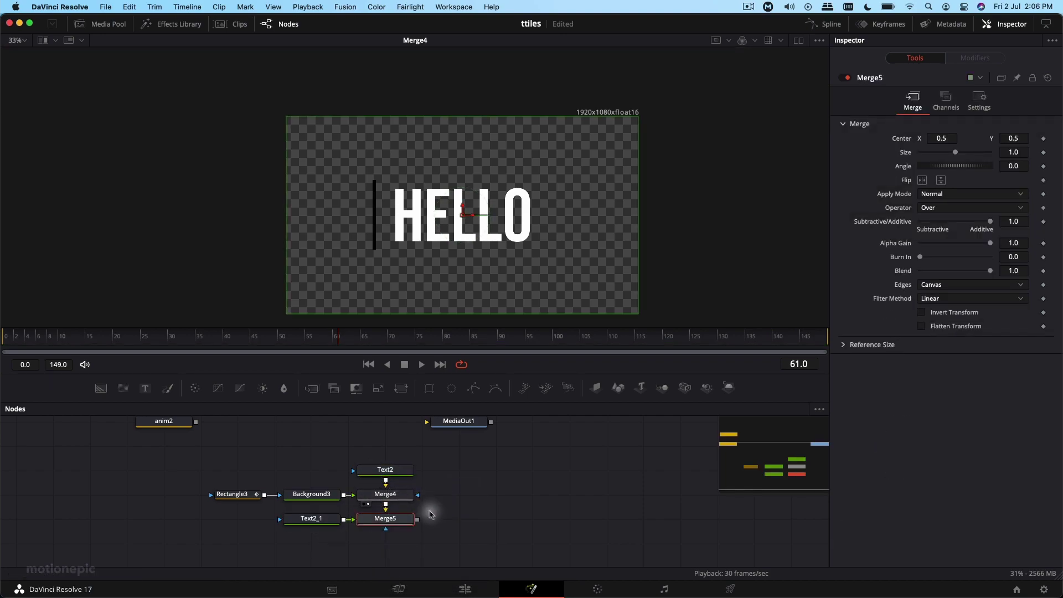
Change the duplicated Text2_1 node's text to WORLD.
left_click(333, 519)
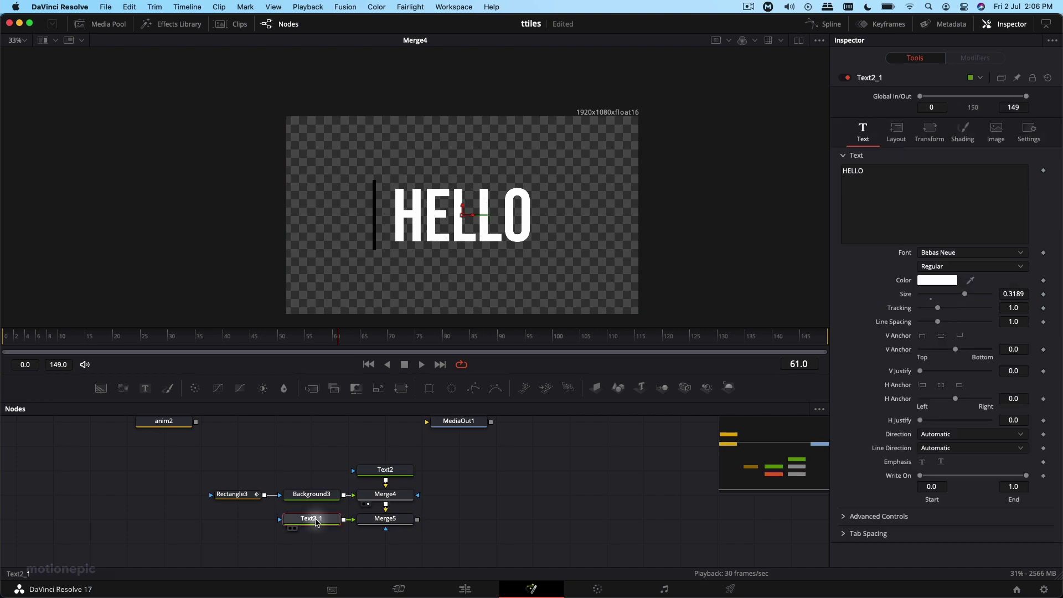
left_click(892, 203)
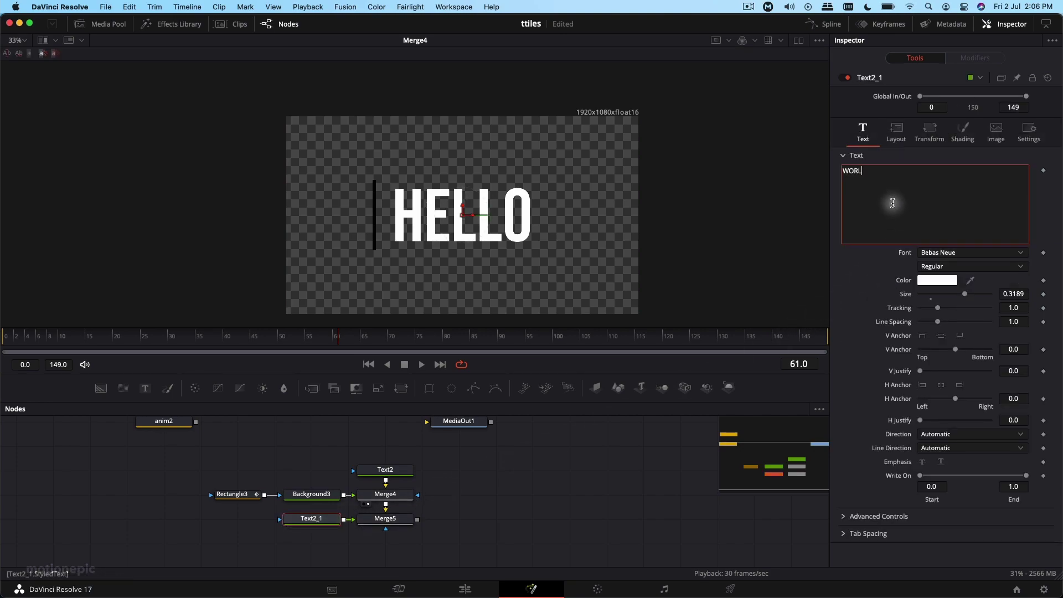
left_click(379, 533)
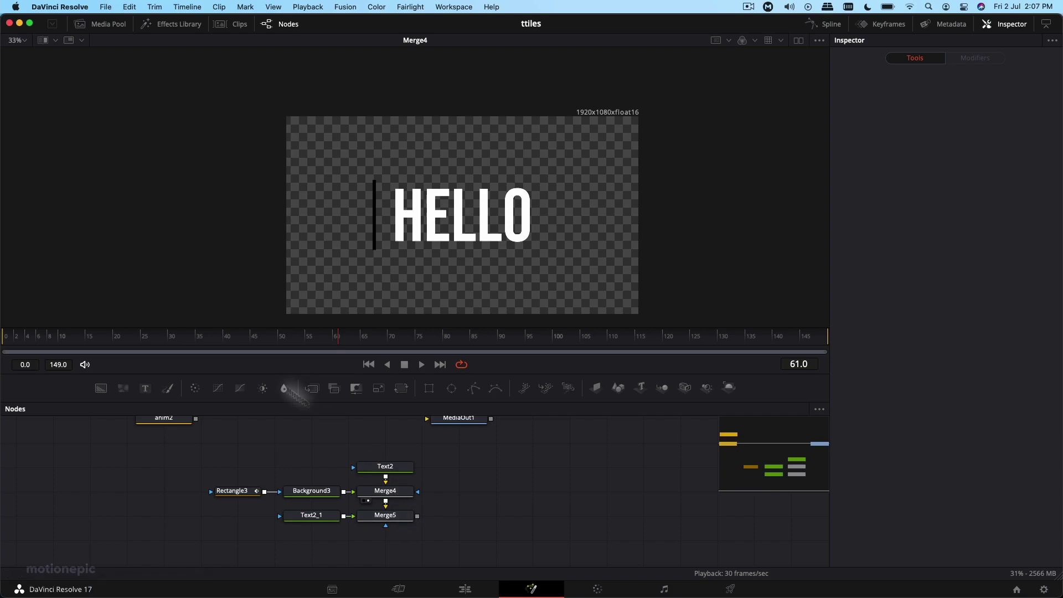
At frame 0, mask Text2 with a rectangle moved left to Center X 0.004716, and place the mask node beside Text2.
left_click(57, 338)
left_click_drag(57, 338, 2, 338)
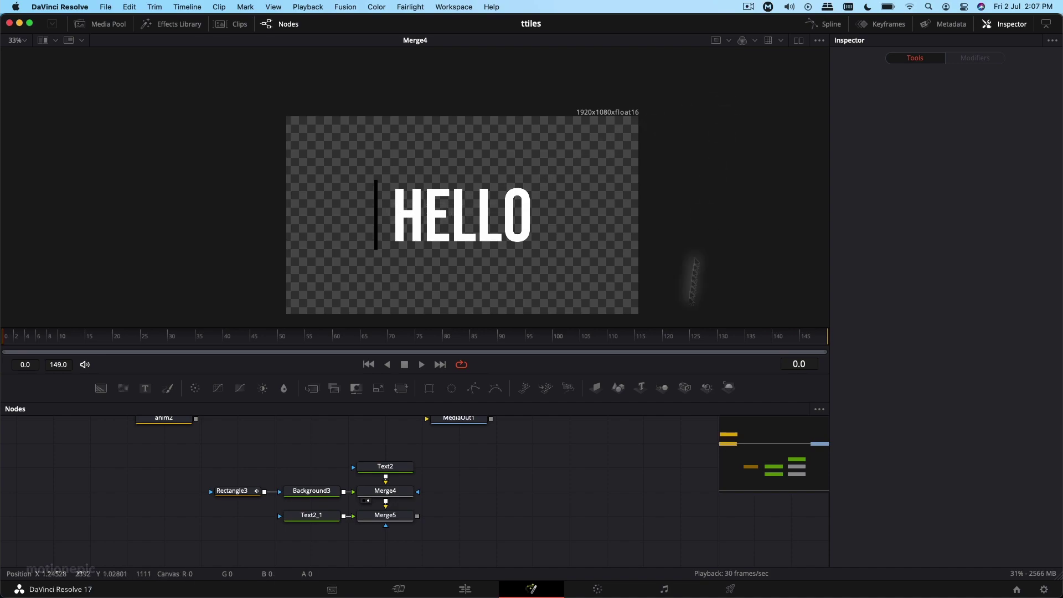
left_click(389, 469)
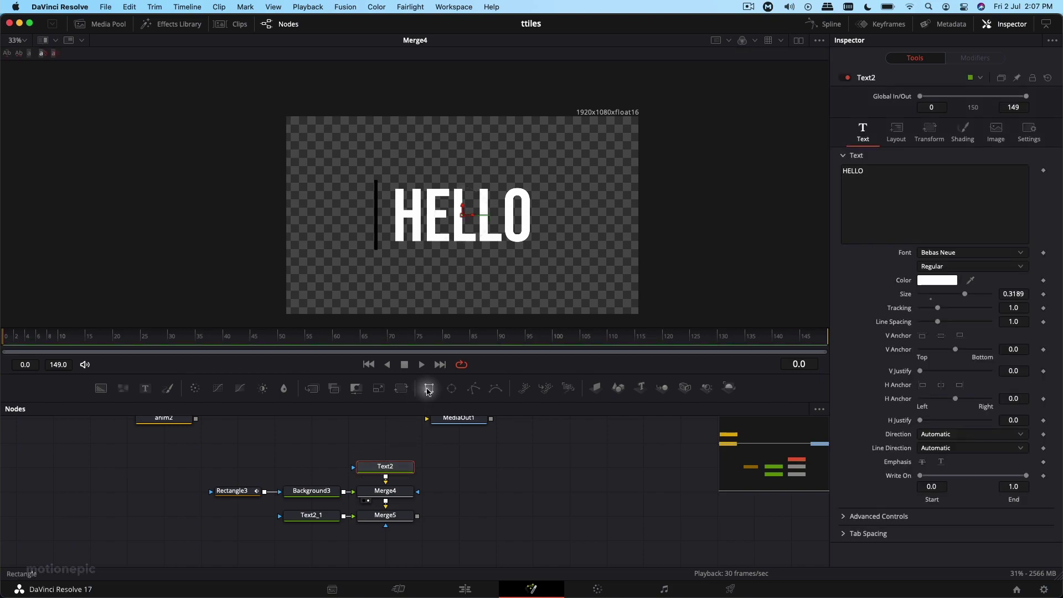
left_click(428, 390)
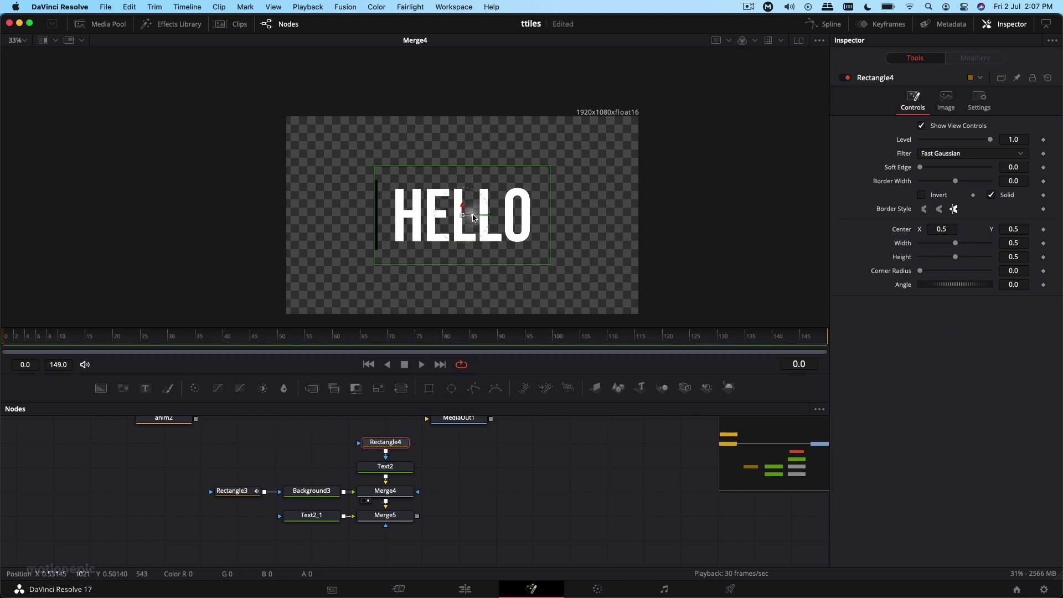
left_click_drag(459, 216, 302, 216)
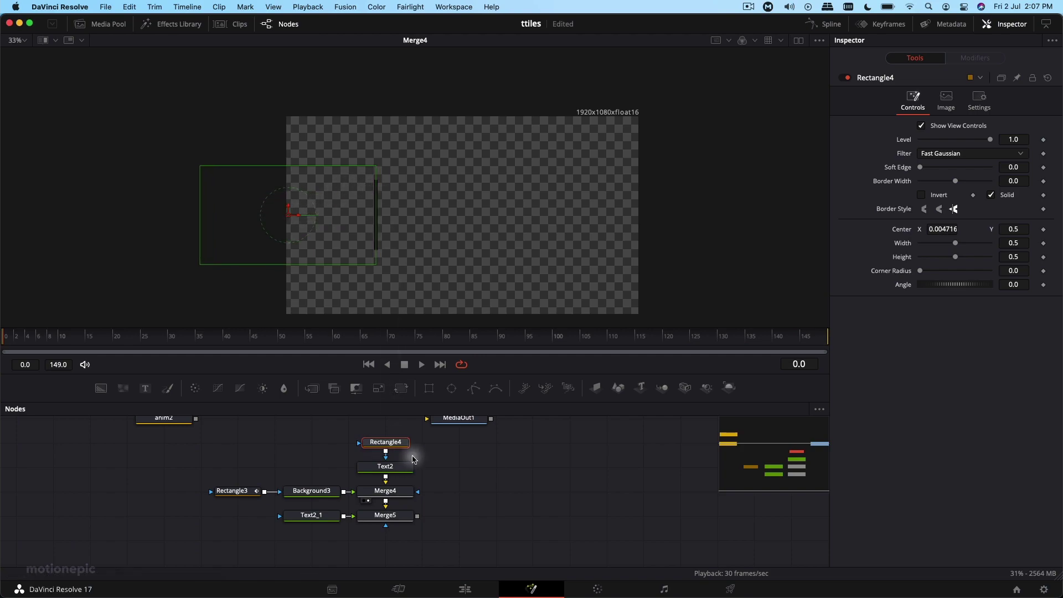
left_click_drag(408, 444, 334, 467)
Keyframe Rectangle4's Center at frame 0, moving it to X 0.496855 at frame 30 and X 0.0 at frame 60.
left_click_drag(44, 335, 5, 335)
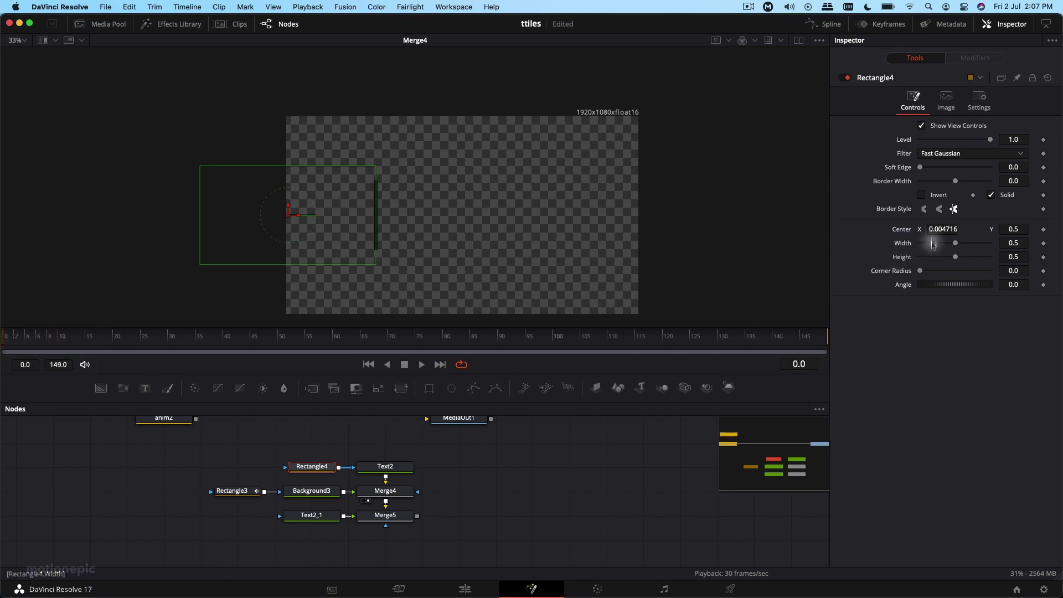
left_click(1043, 230)
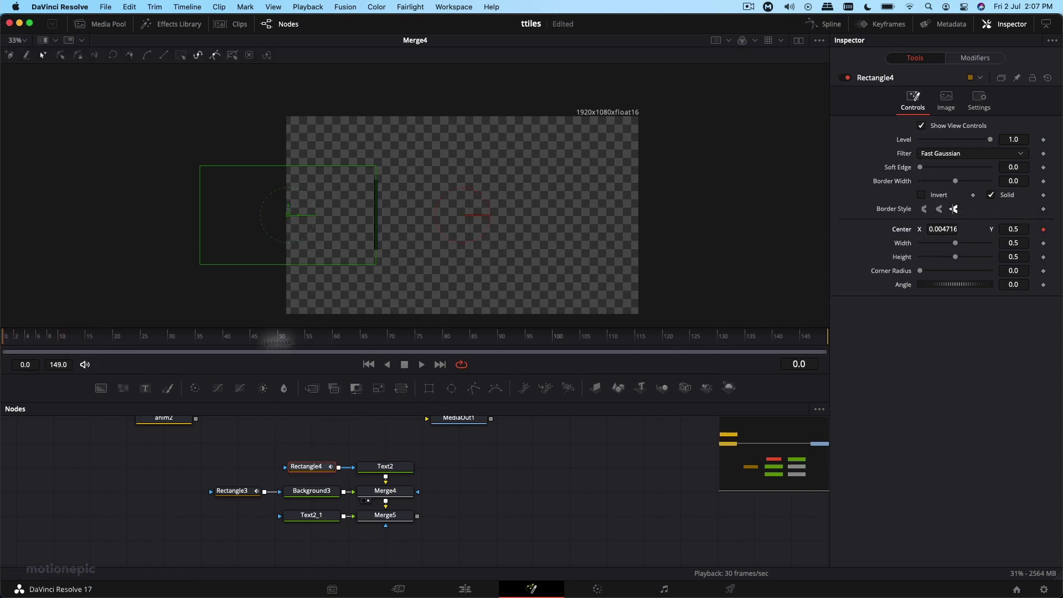
left_click_drag(117, 336, 169, 337)
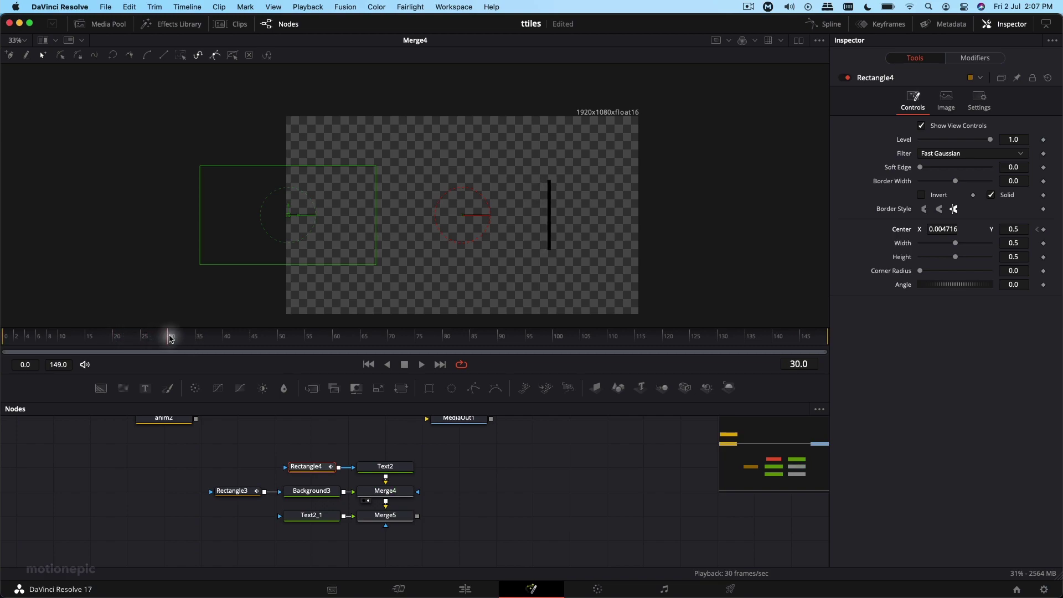
left_click_drag(299, 218, 466, 219)
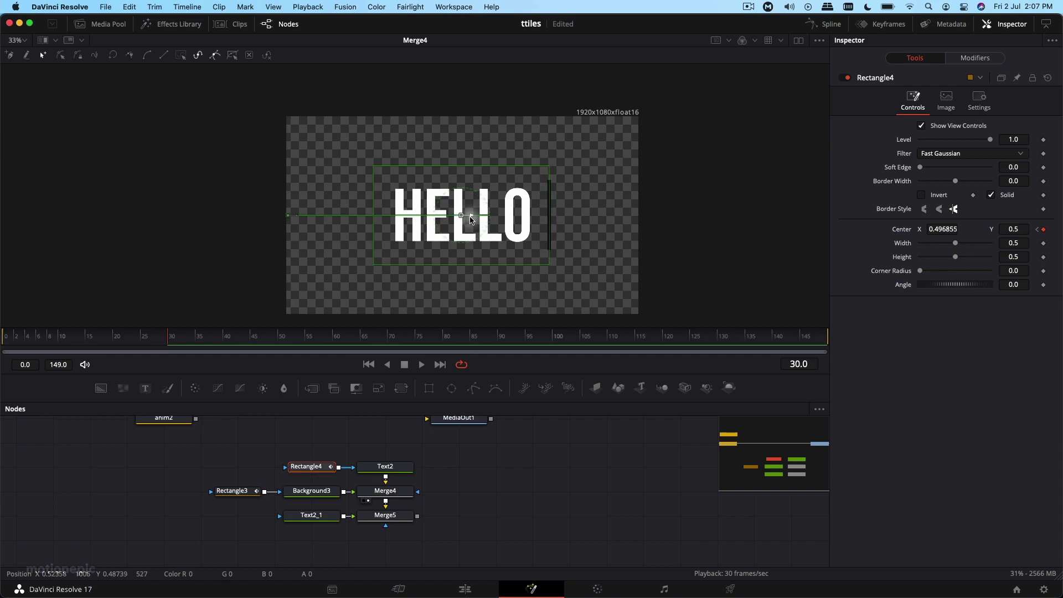
left_click_drag(188, 335, 329, 339)
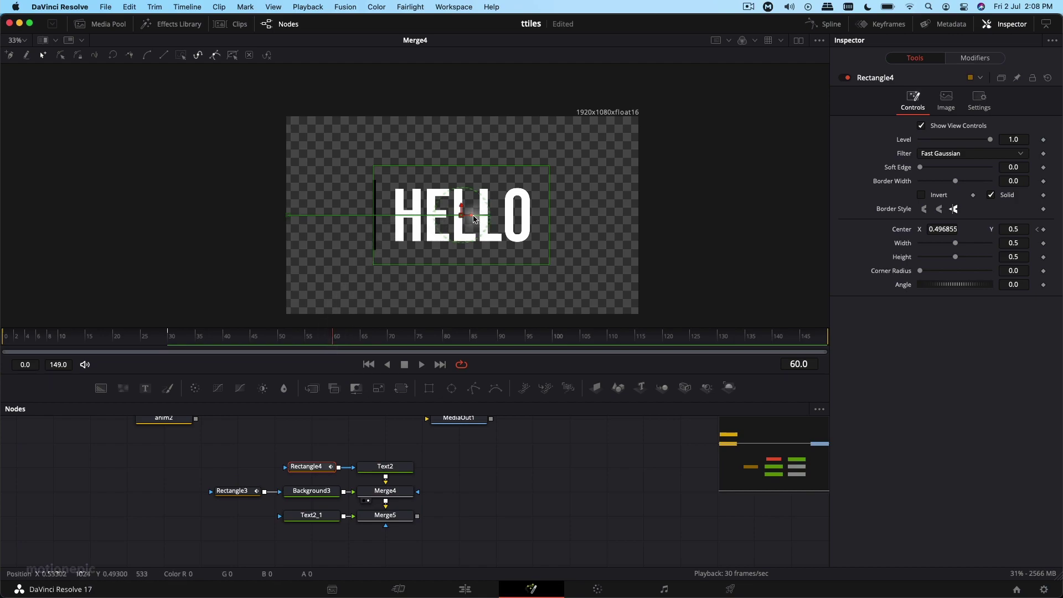
left_click_drag(463, 218, 287, 215)
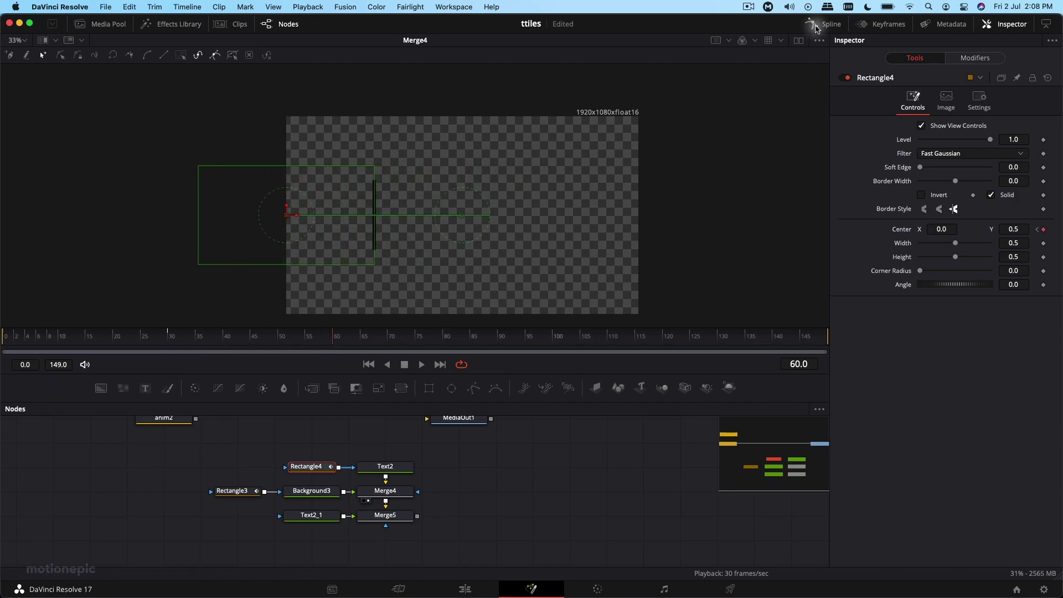
Fit Rectangle4's displacement curve in the Spline editor and smooth all three keyframes.
left_click(824, 24)
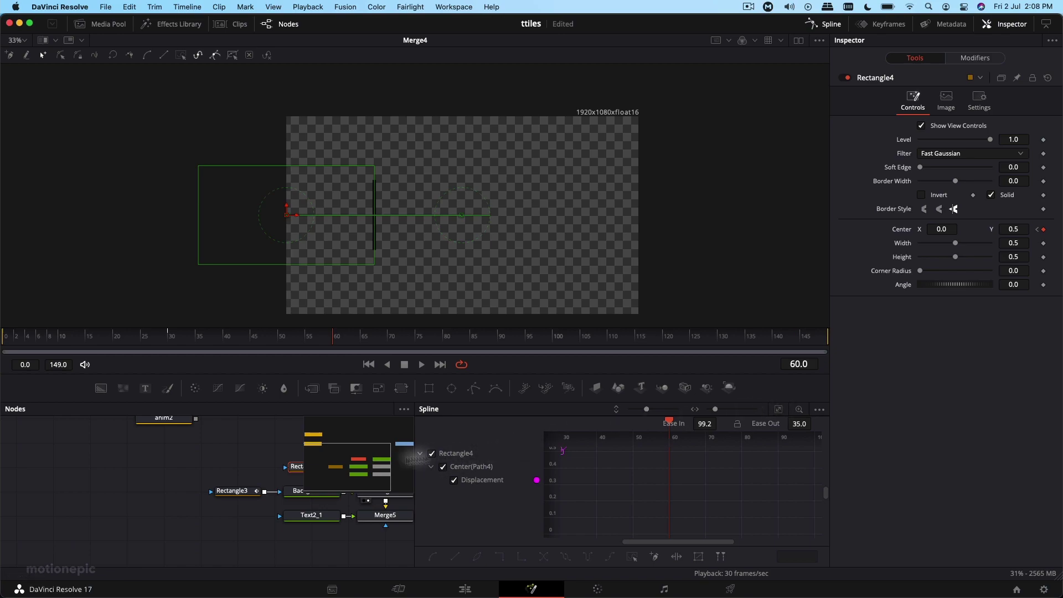
left_click(778, 409)
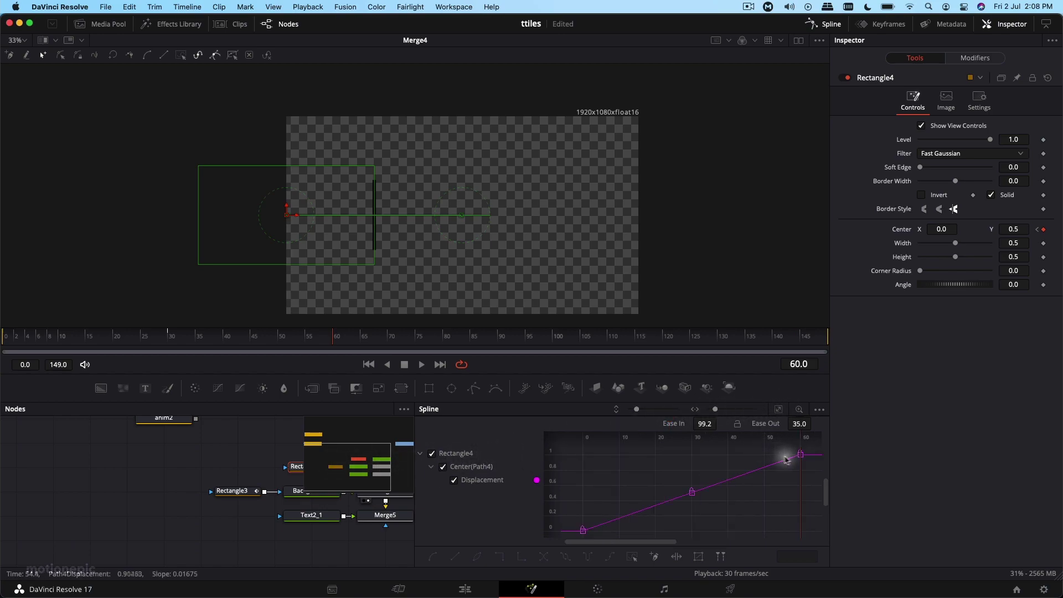
left_click_drag(808, 451, 573, 536)
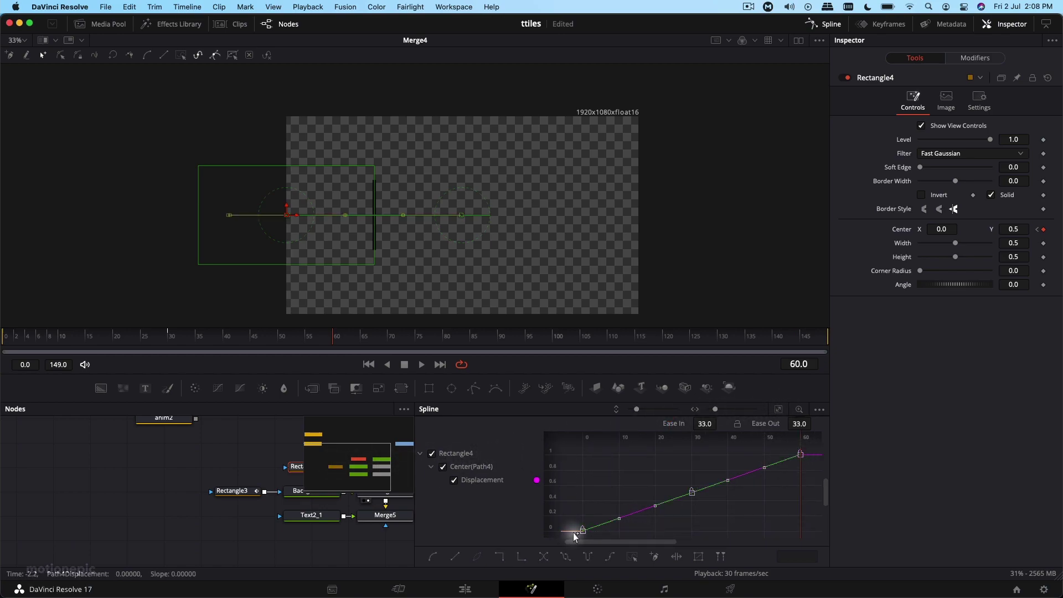
key("s")
Flatten the middle keyframe's handles on Rectangle4's displacement curve, set the middle and last keyframes' Ease In to 100, and play the result.
left_click(692, 491)
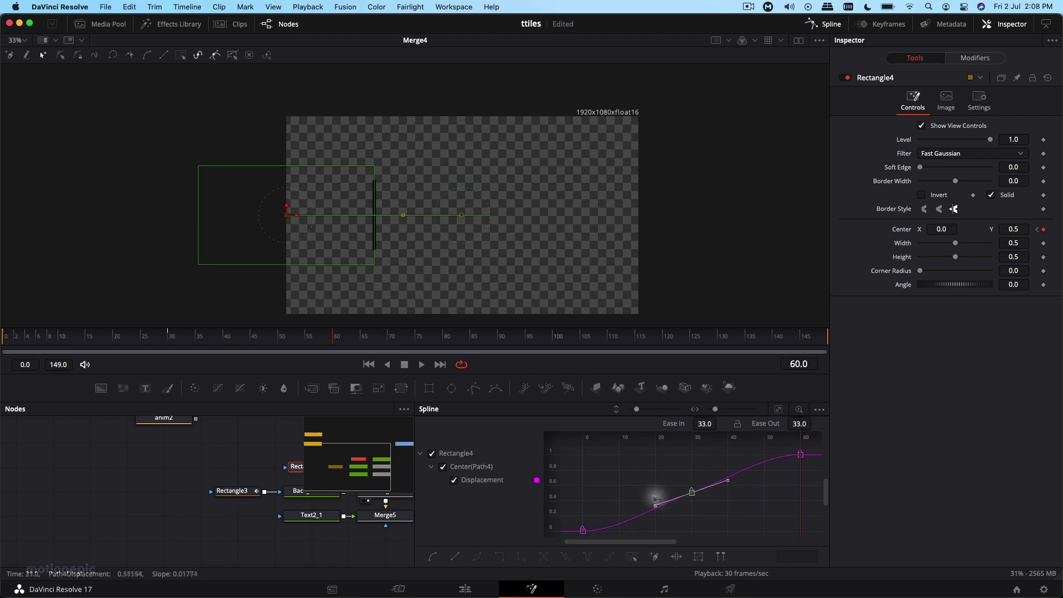
left_click_drag(655, 498, 652, 504)
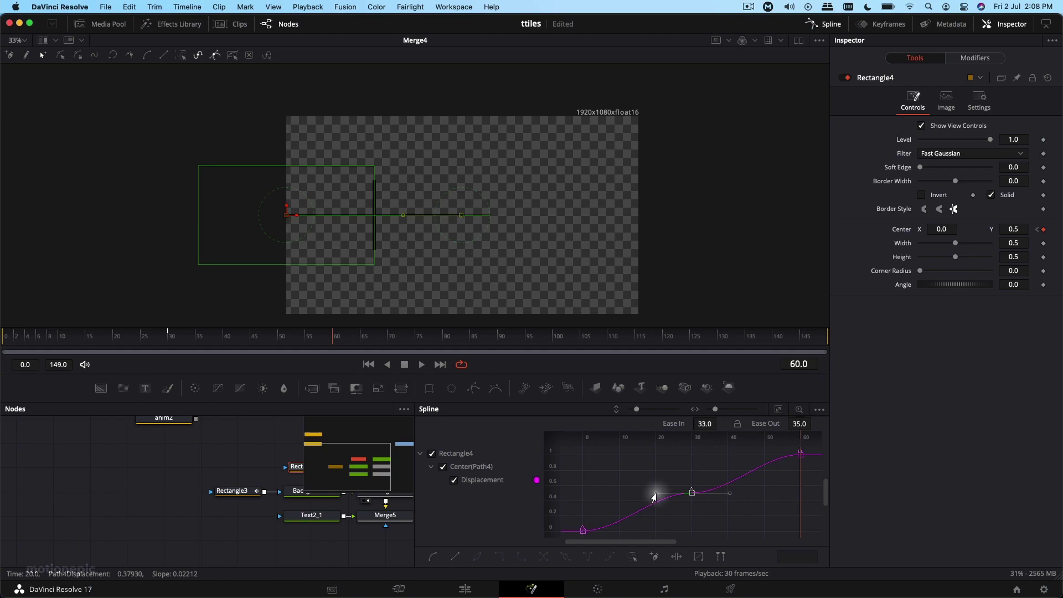
left_click_drag(654, 496, 584, 494)
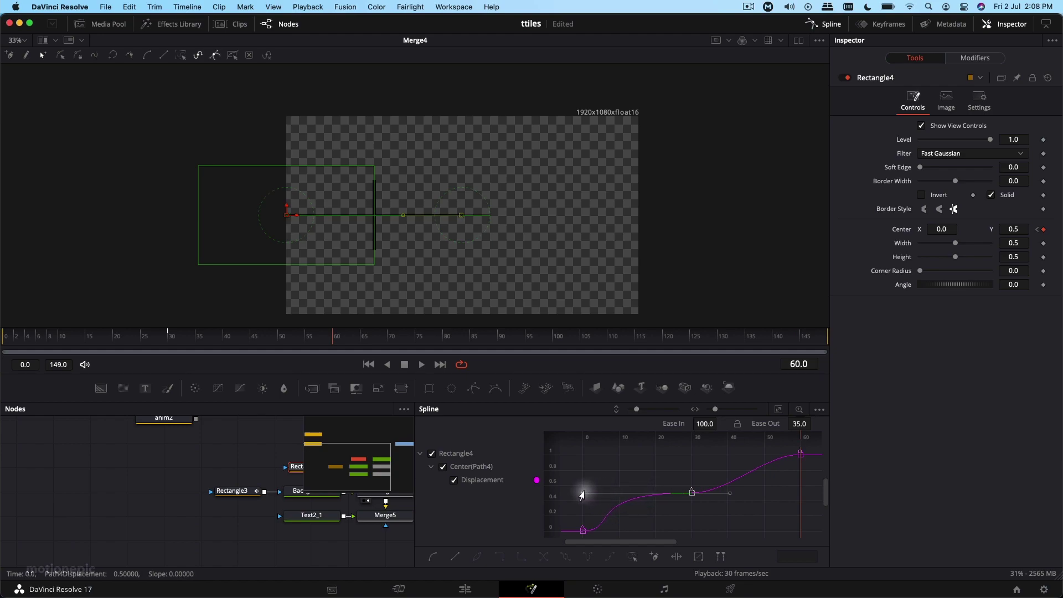
left_click(801, 454)
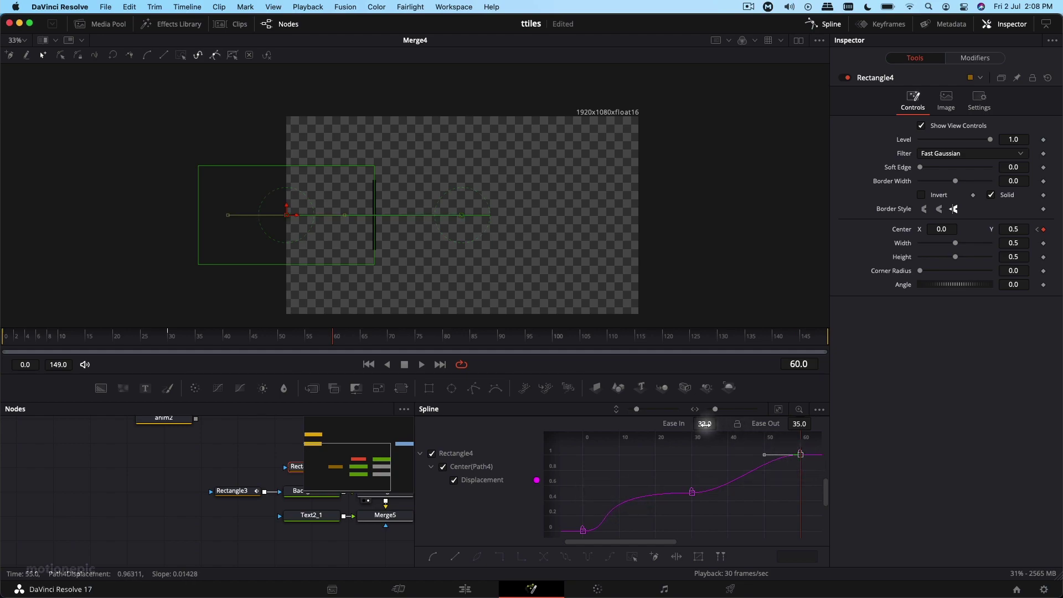
left_click_drag(704, 423, 764, 424)
left_click(2, 338)
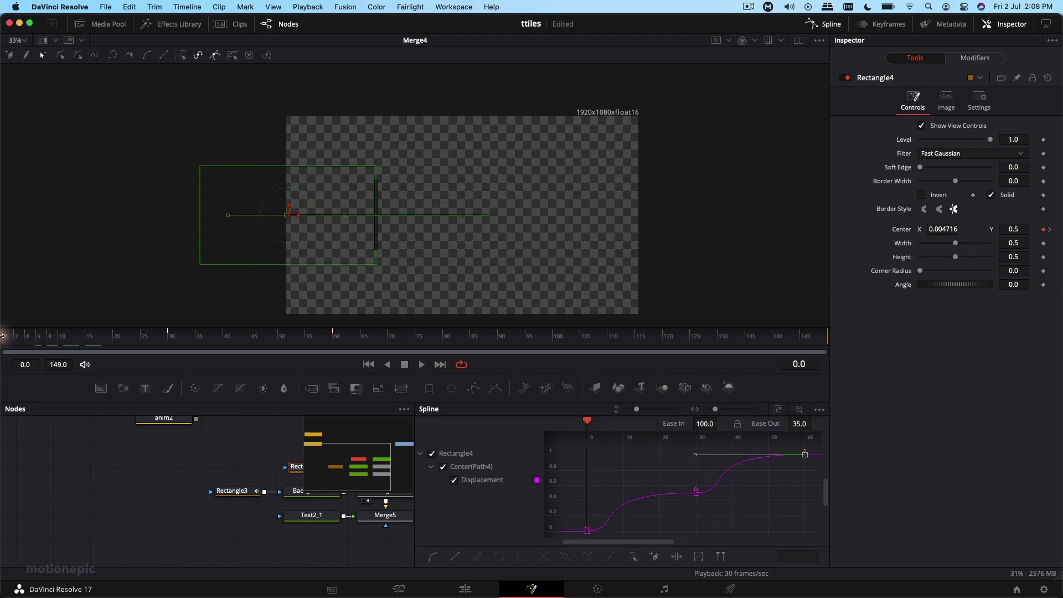
key("space")
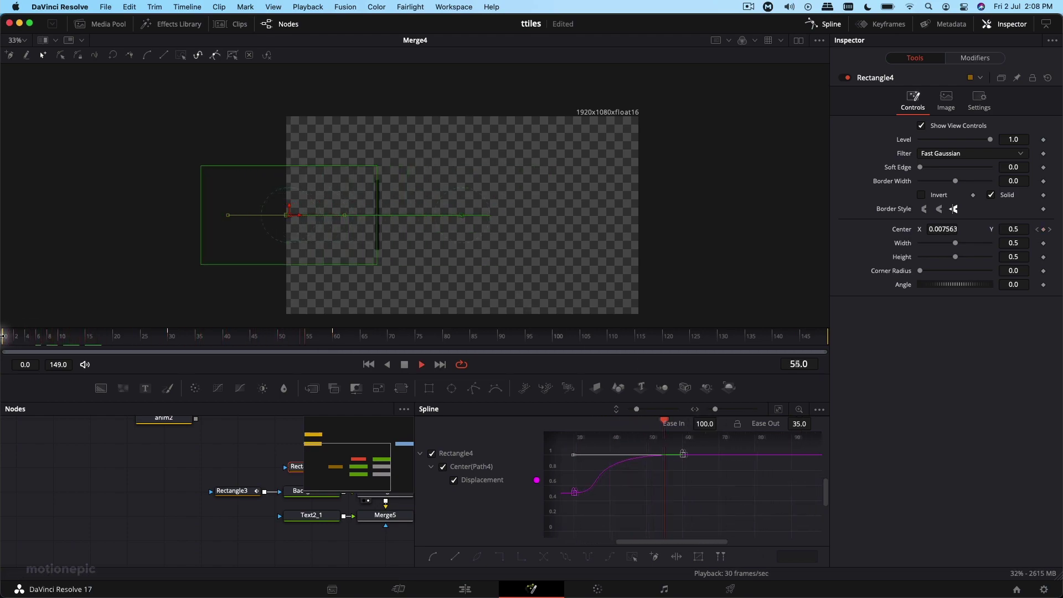
key("space")
Mask Text2_1 with a rectangle, placing the mask node beside it, and show Merge5 in the viewer.
left_click(297, 517)
left_click(306, 519)
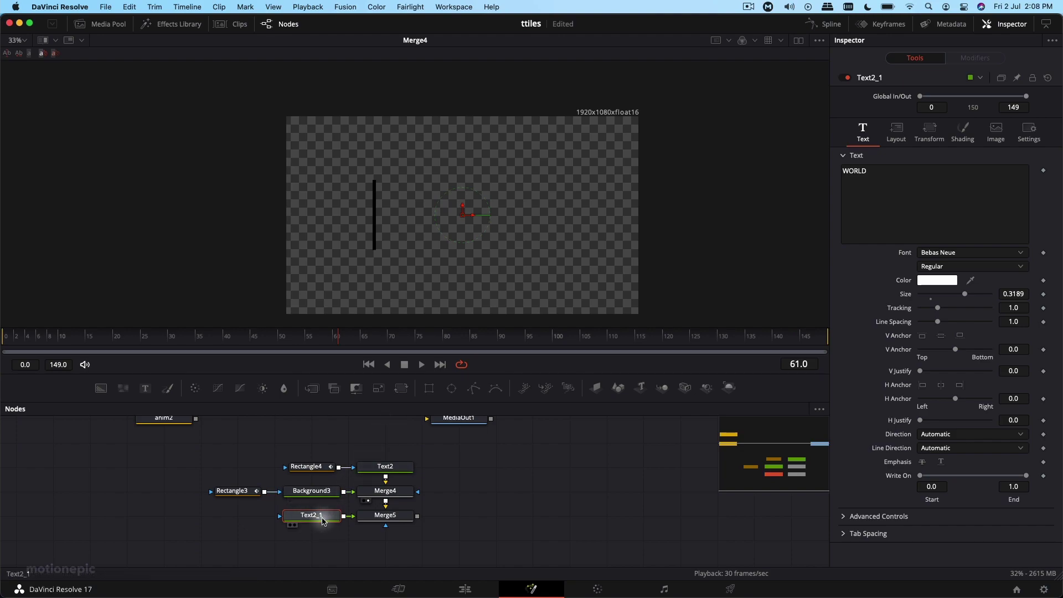
left_click(430, 387)
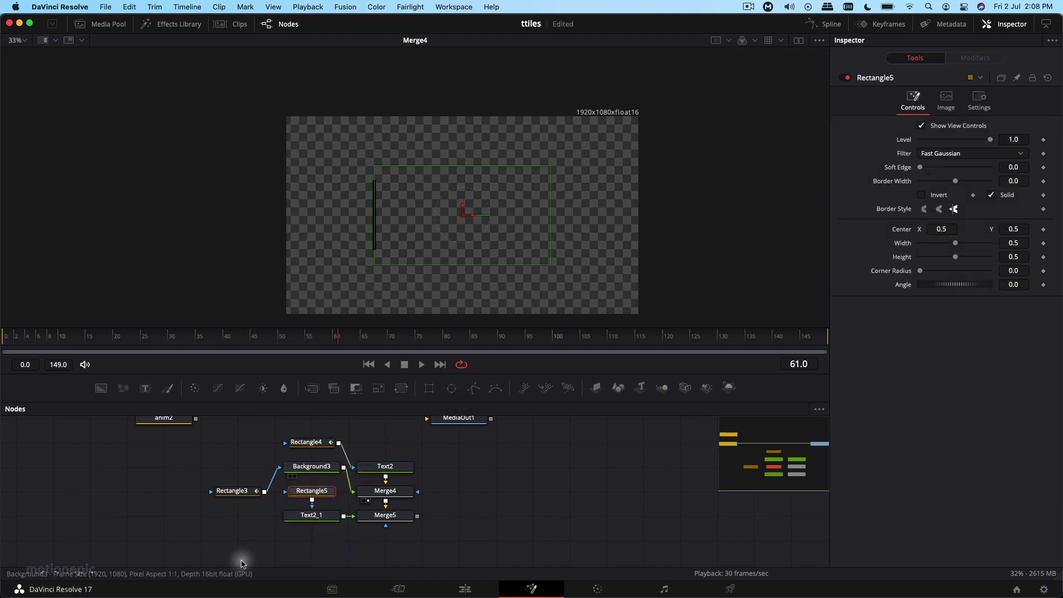
left_click_drag(311, 491, 237, 515)
left_click(385, 514)
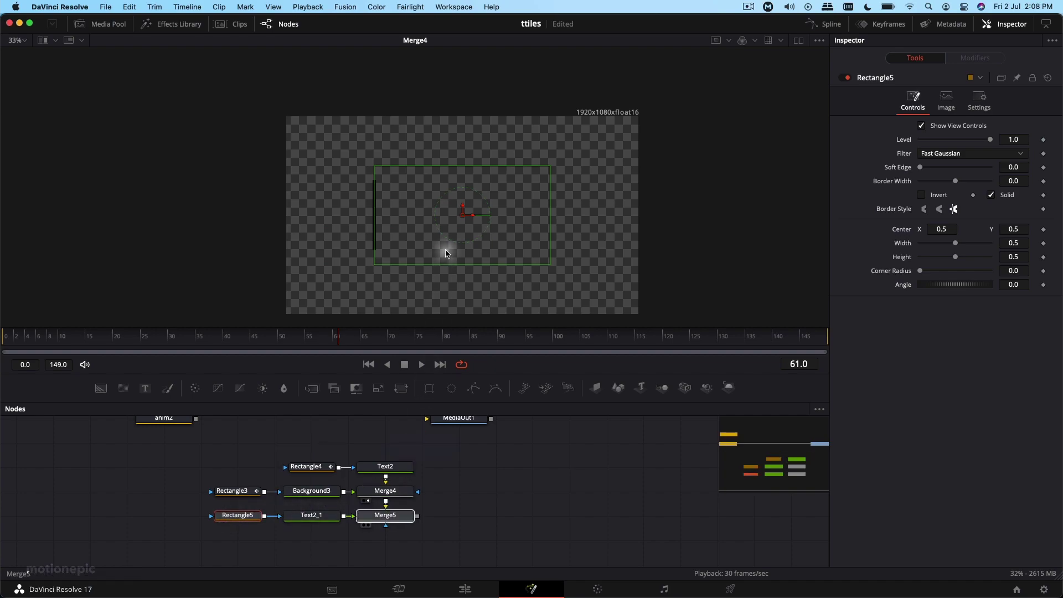
key("1")
Keyframe Rectangle5's Center X at 0.997 on frame 30 and 0.5 on frame 60.
mouse_move(17, 335)
left_mouse_down()
mouse_move(104, 336)
mouse_move(6, 335)
left_mouse_up()
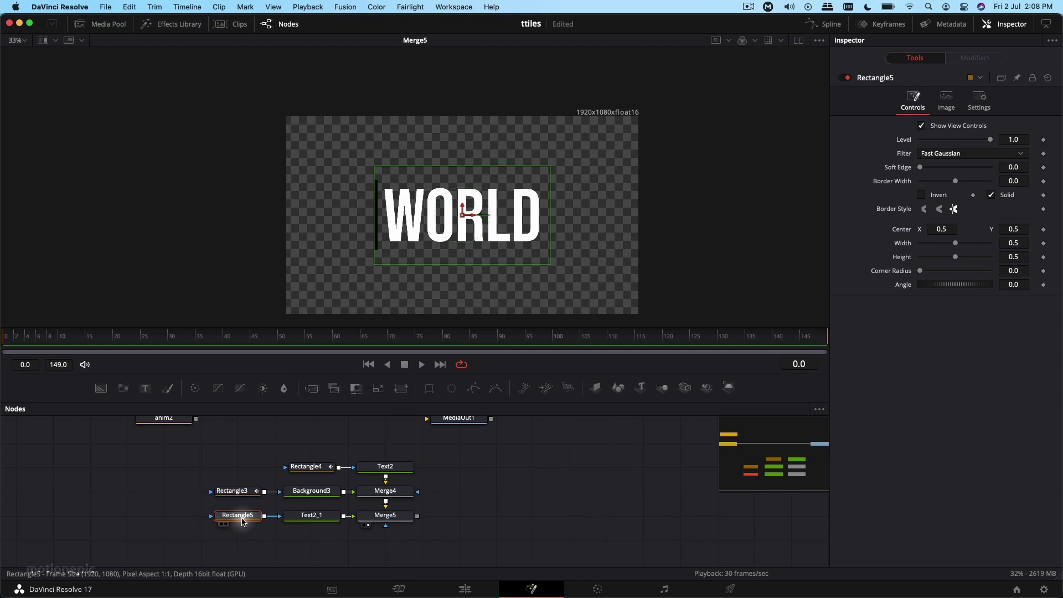
left_click_drag(135, 335, 179, 341)
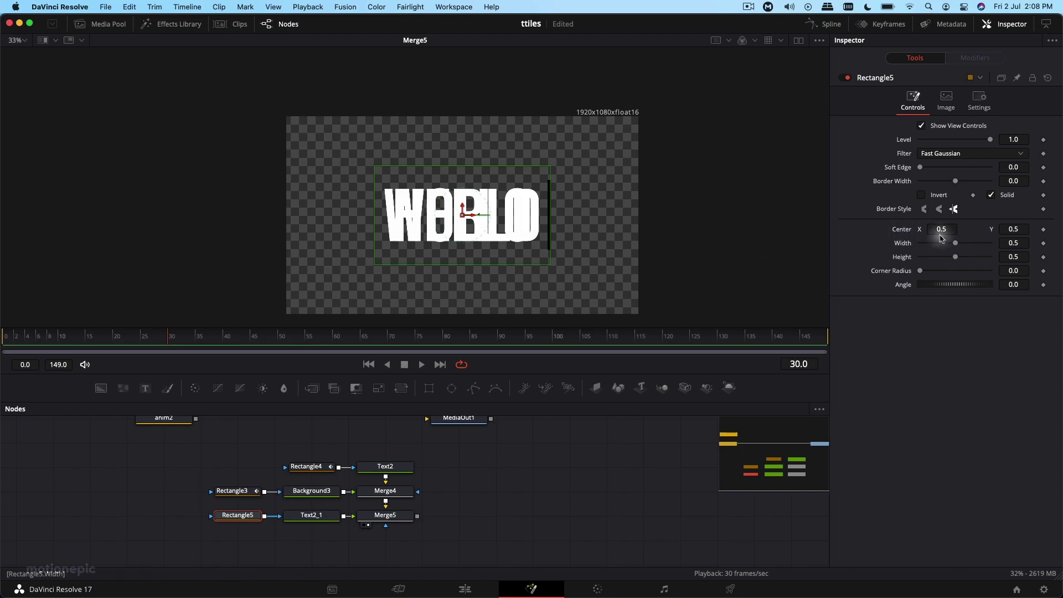
left_click_drag(941, 237, 684, 241)
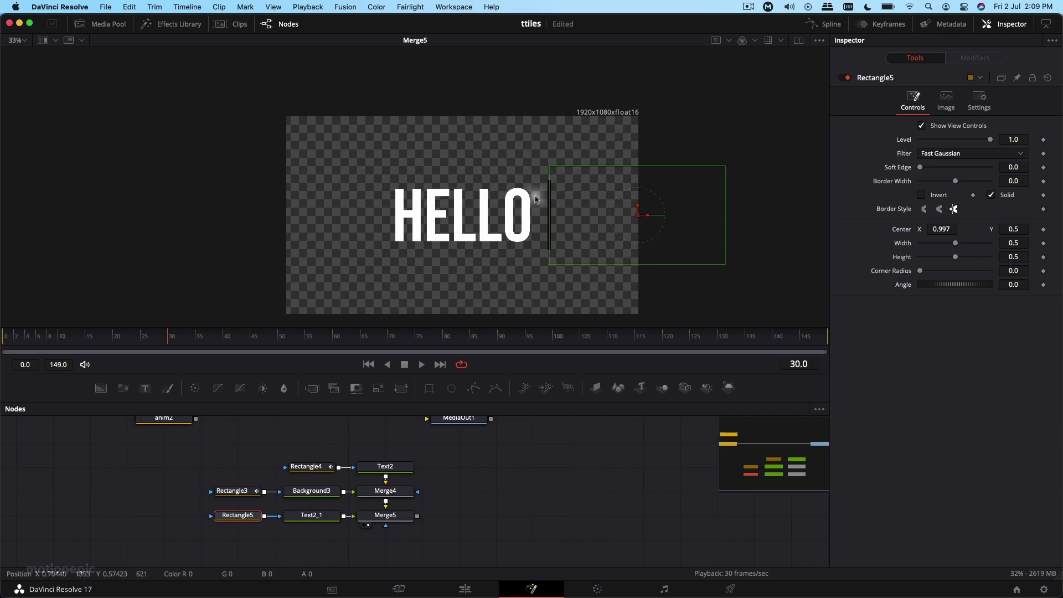
left_click(1043, 230)
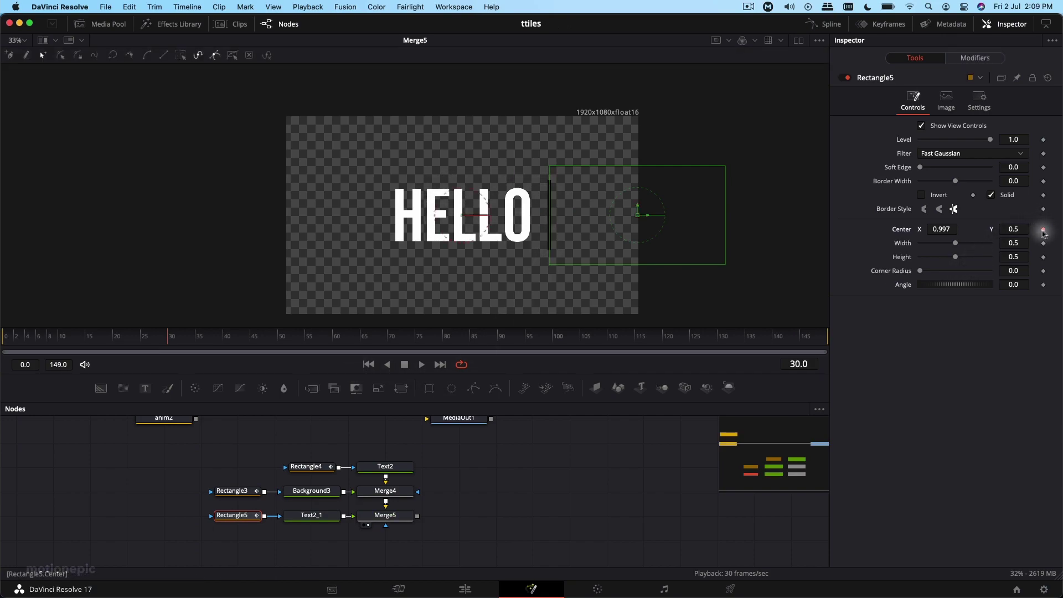
left_click_drag(206, 338, 334, 343)
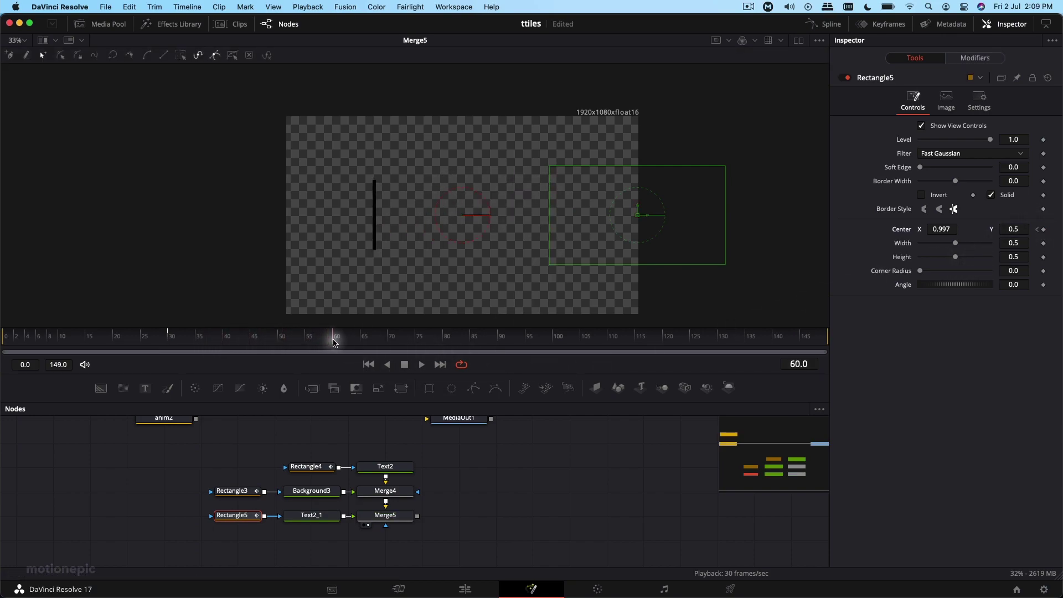
left_click_drag(943, 229, 660, 221)
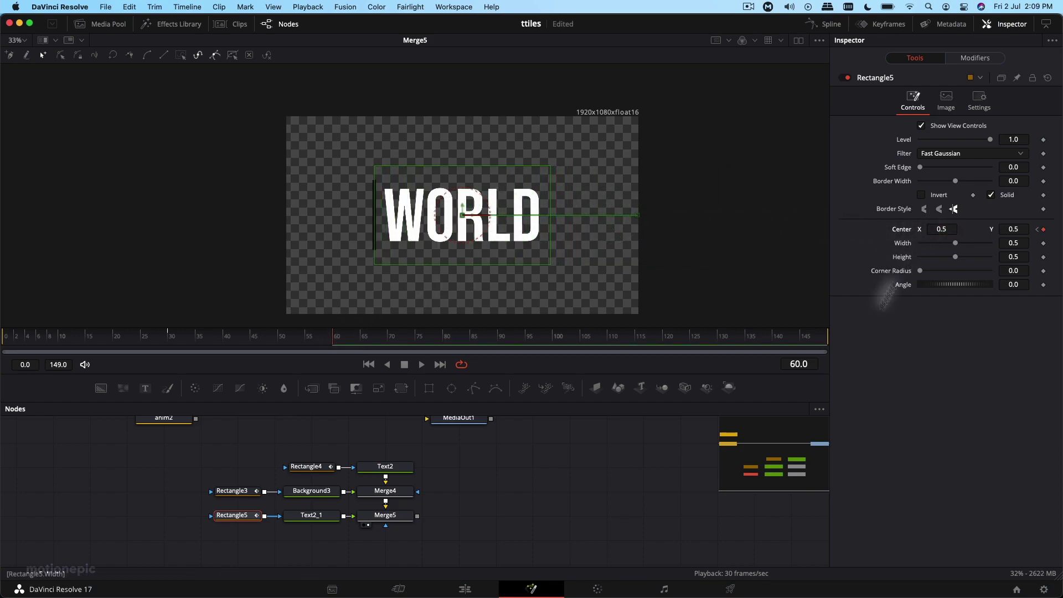
Fit and smooth Rectangle5's displacement curve in the Spline editor, set Ease In to 100, and play the animation from the start.
left_click(825, 24)
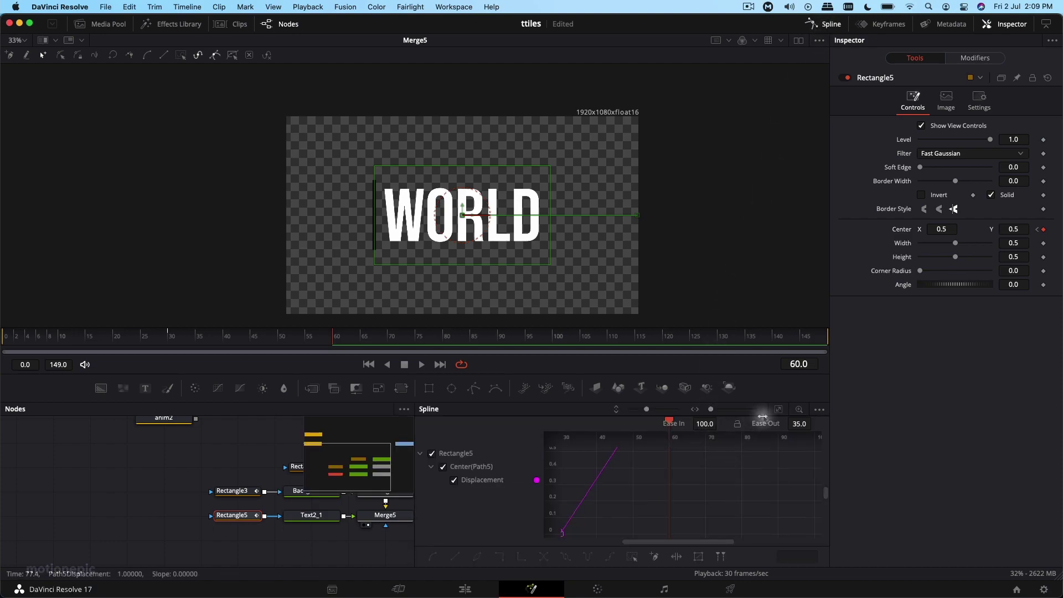
left_click(778, 408)
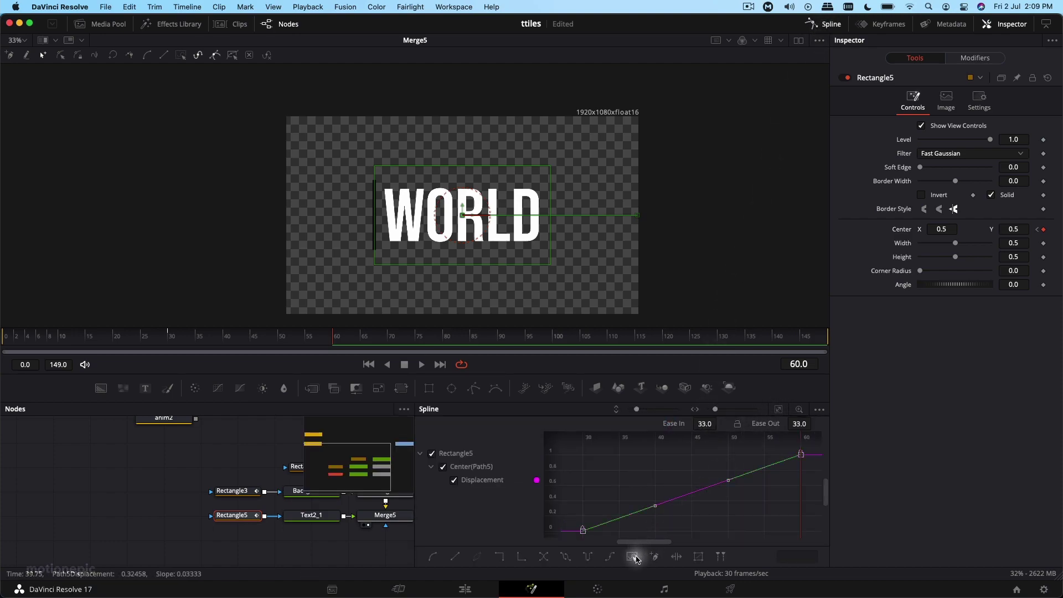
mouse_move(702, 423)
left_mouse_down()
mouse_move(532, 299)
mouse_move(702, 422)
left_mouse_up()
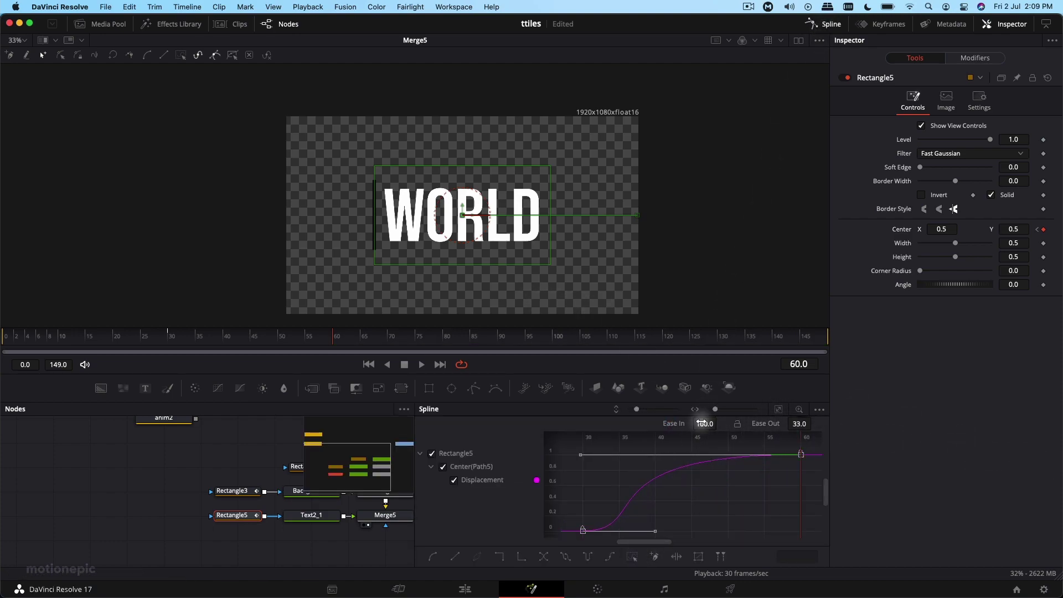
left_click(3, 338)
key("space")
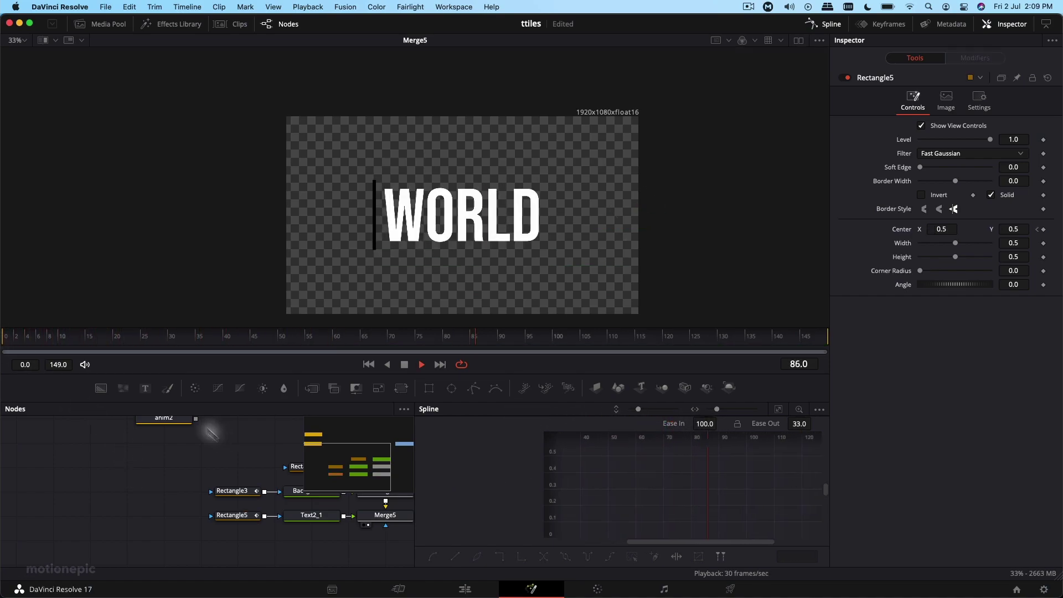
left_click(4, 336)
key("space")
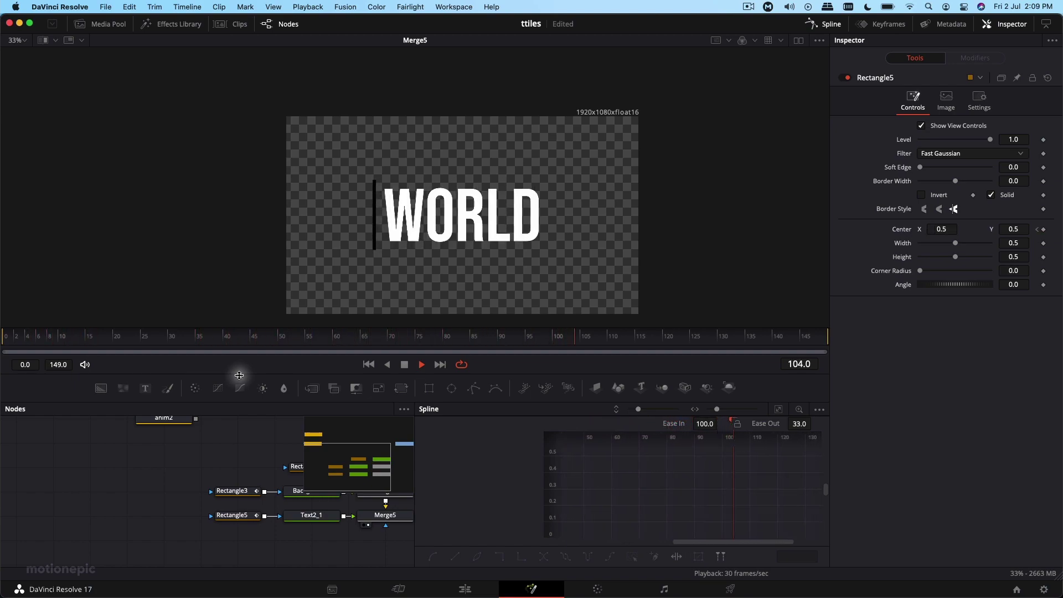
key("space")
left_click(819, 24)
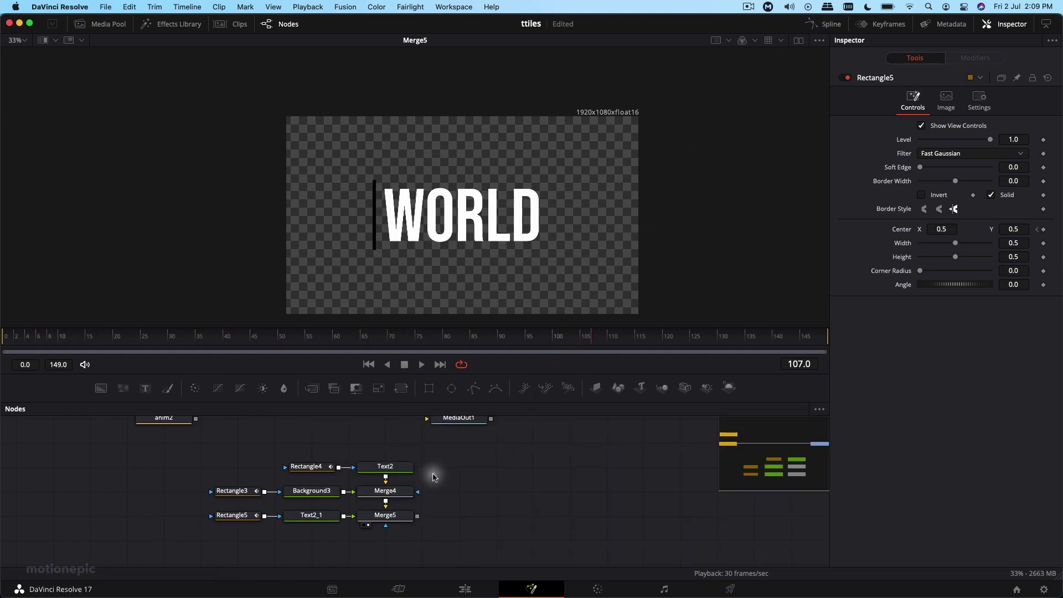
Color the WORLD text pink and the Background3 bar bright green, then play back the animation.
left_click(385, 466)
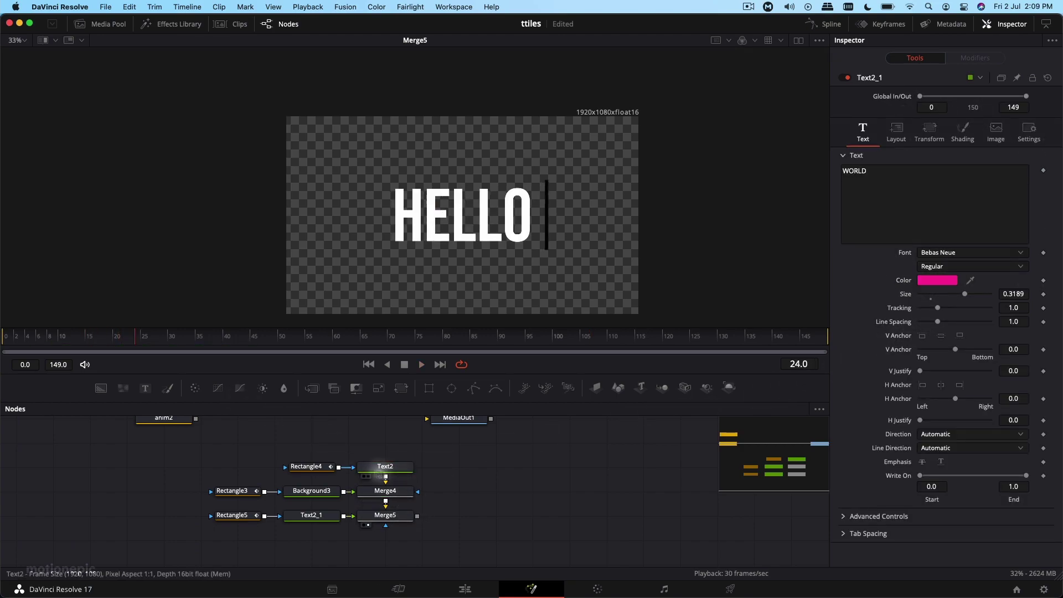
left_click(319, 489)
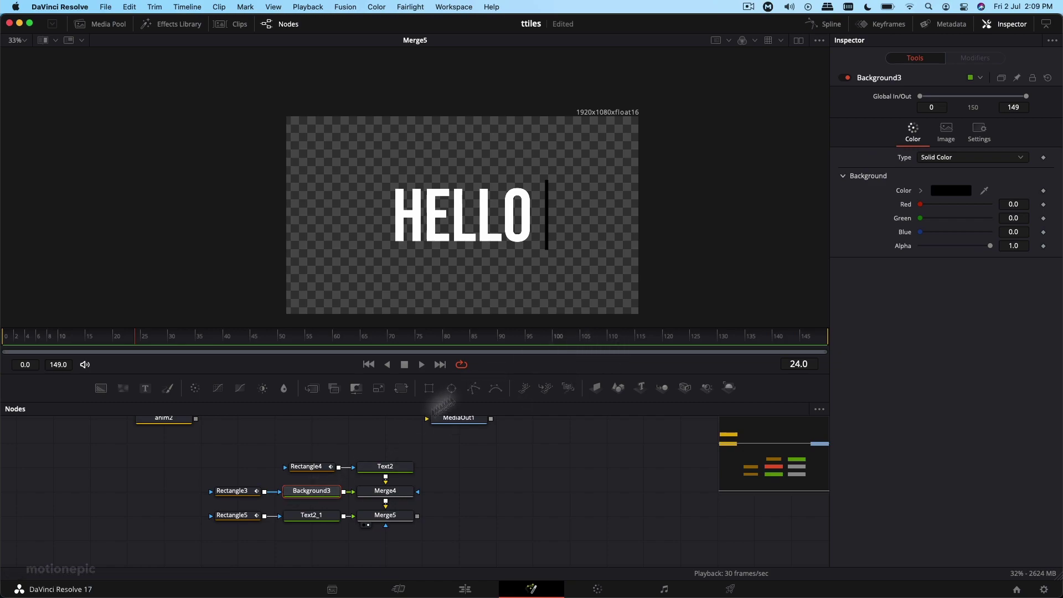
left_click(958, 191)
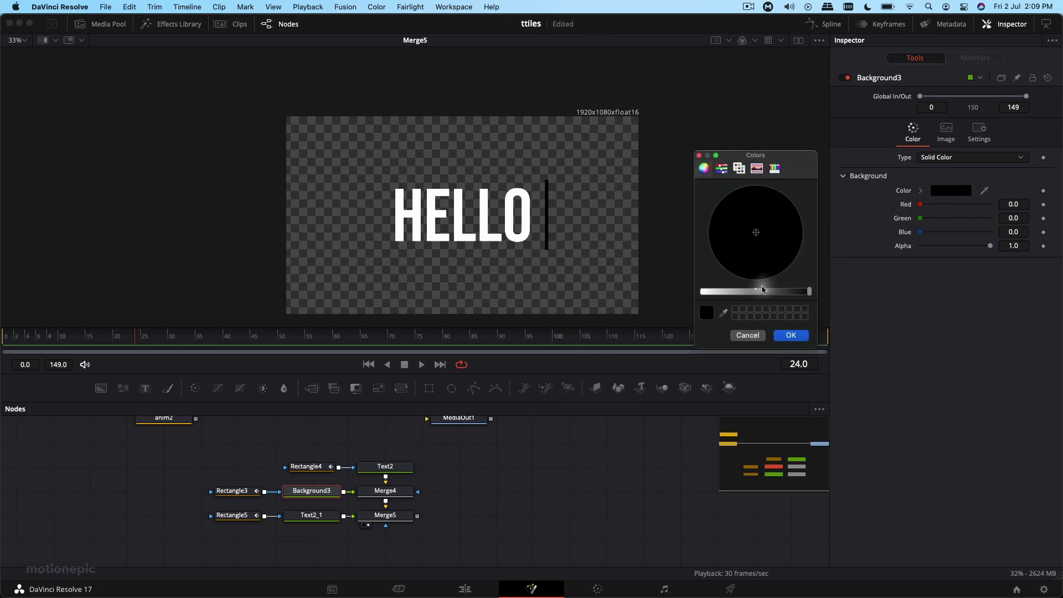
left_click_drag(758, 292, 702, 291)
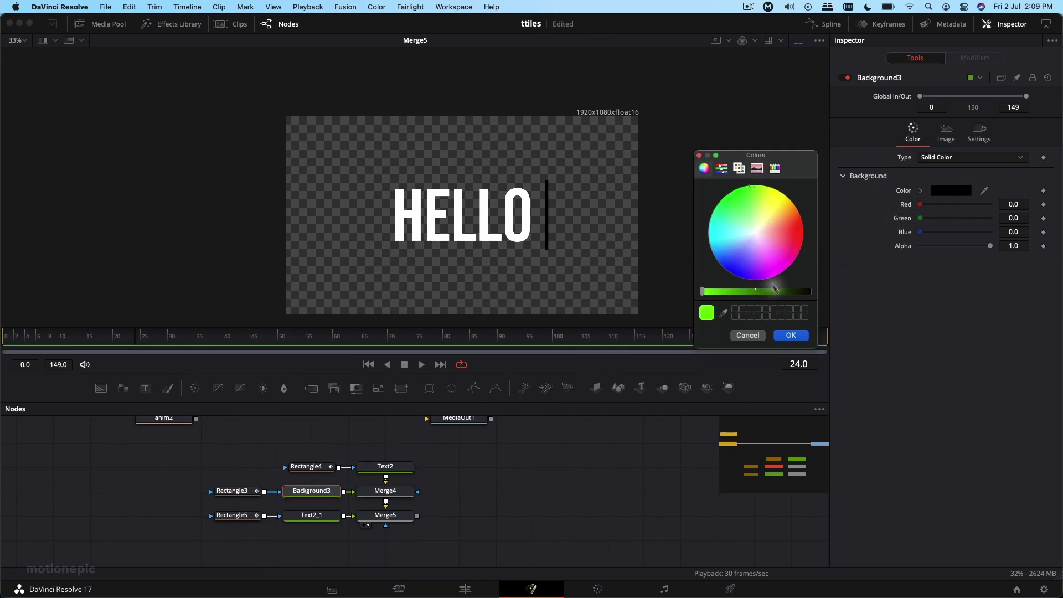
left_click(790, 335)
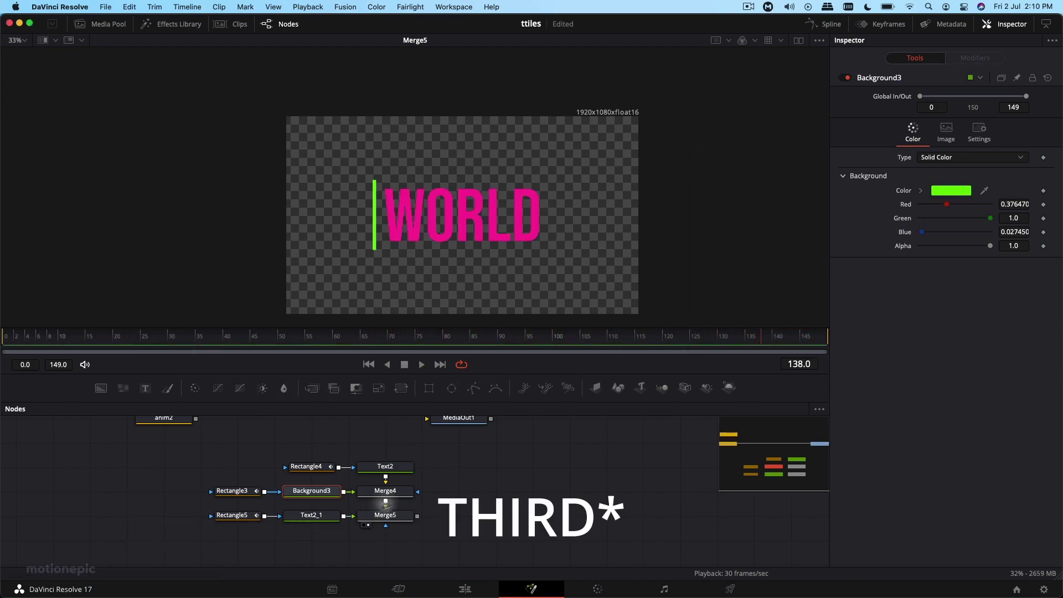
key("space")
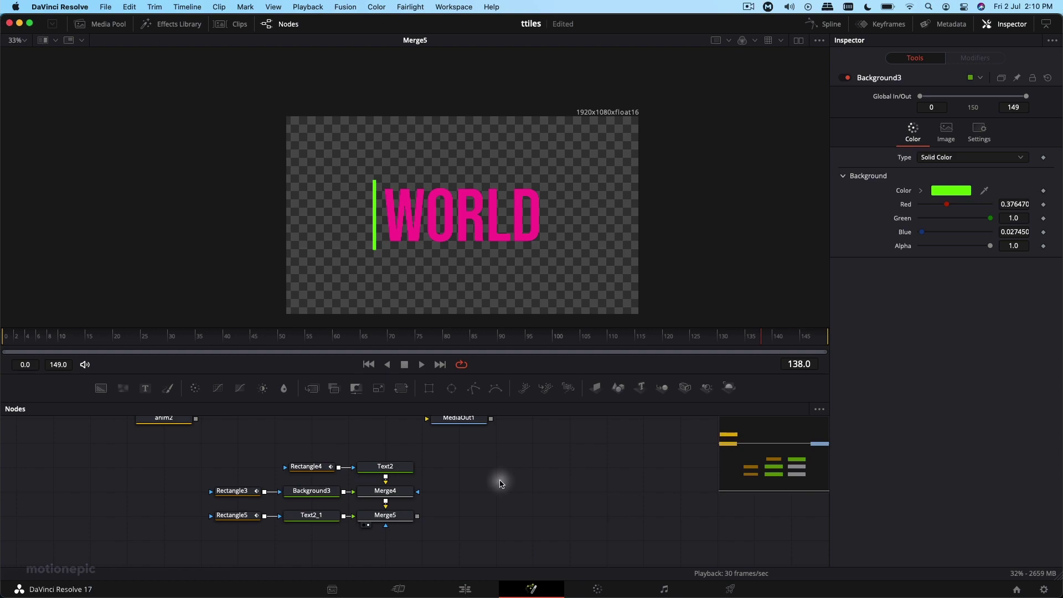
Enable Motion Blur on the bar's Rectangle3 mask with Quality 5.
left_click_drag(498, 479, 477, 503)
left_click(205, 517)
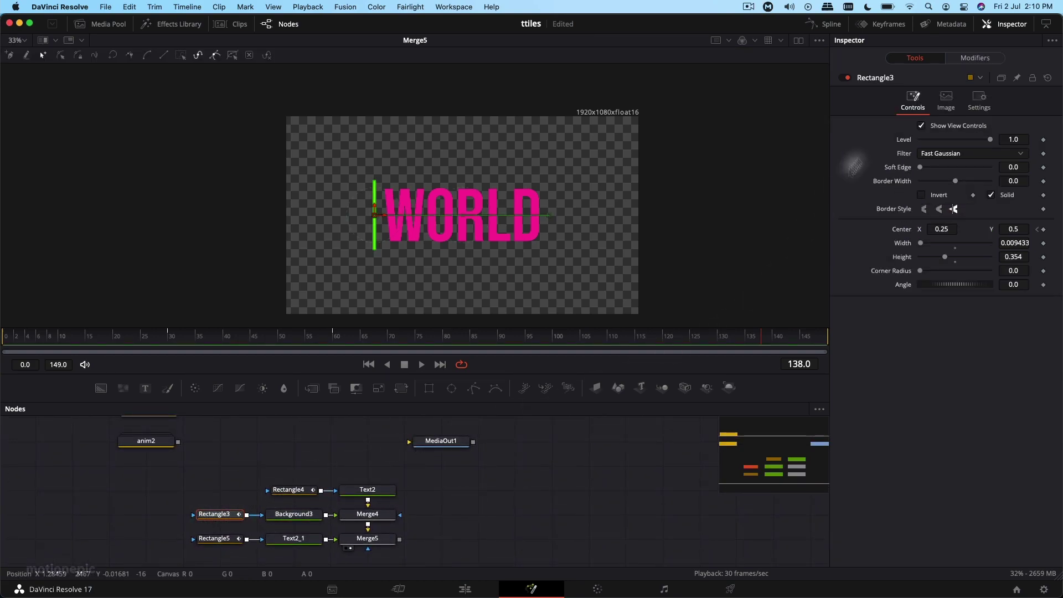
left_click(979, 99)
left_click(922, 138)
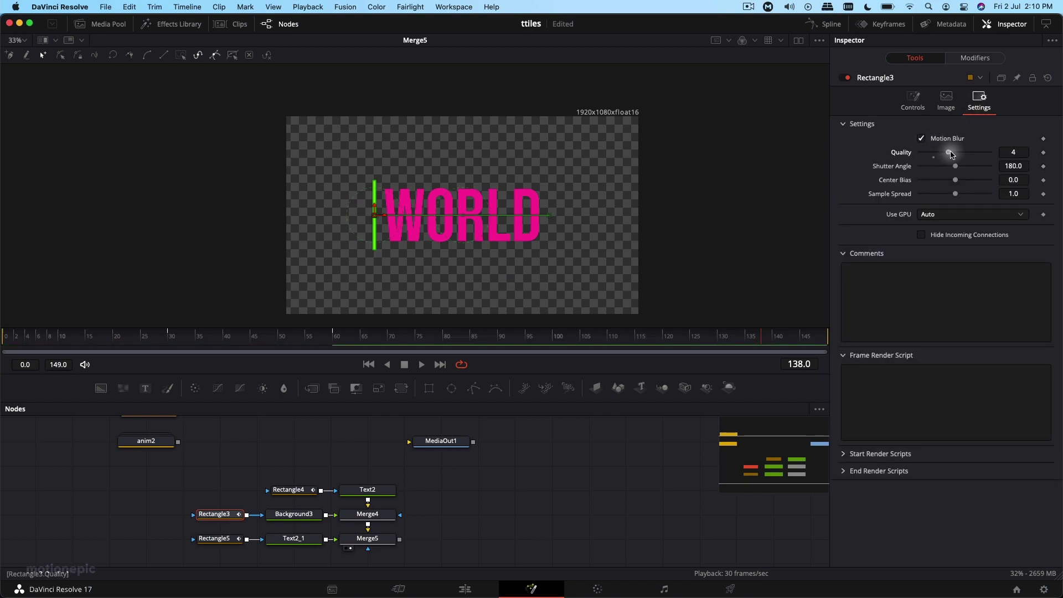
left_click_drag(951, 154, 955, 152)
Turn on motion blur rendering for the composition and inspect the moving bar up close around frame 37.
left_click(218, 339)
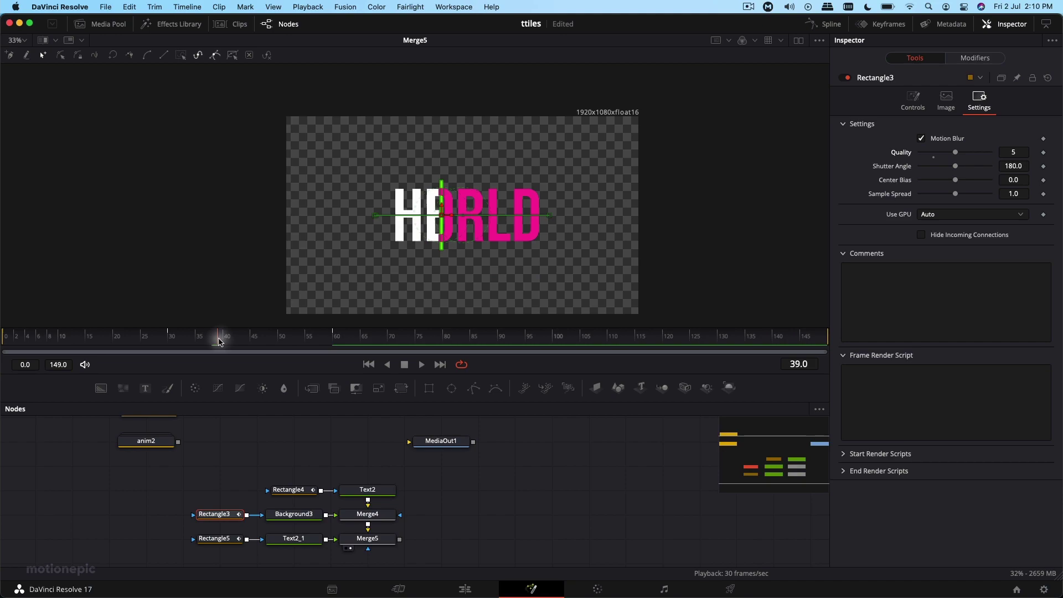
right_click(551, 363)
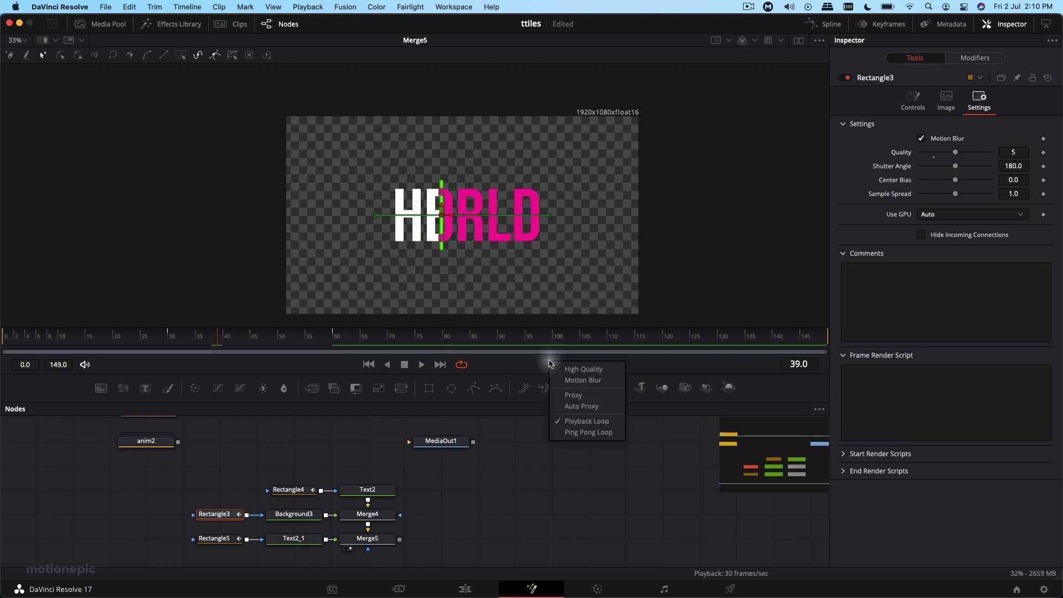
left_click(574, 381)
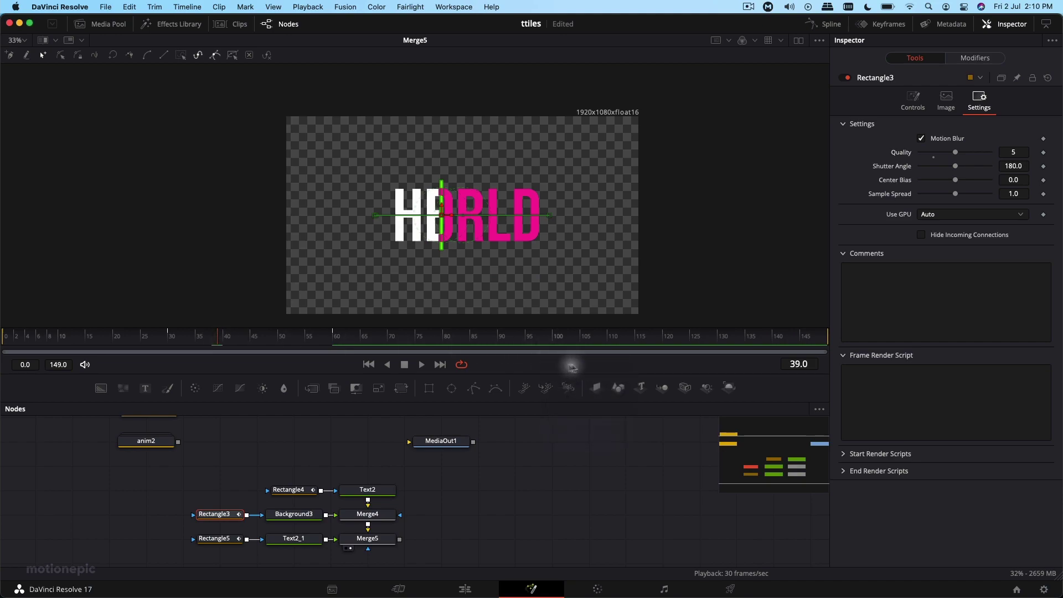
right_click(582, 368)
left_click(597, 381)
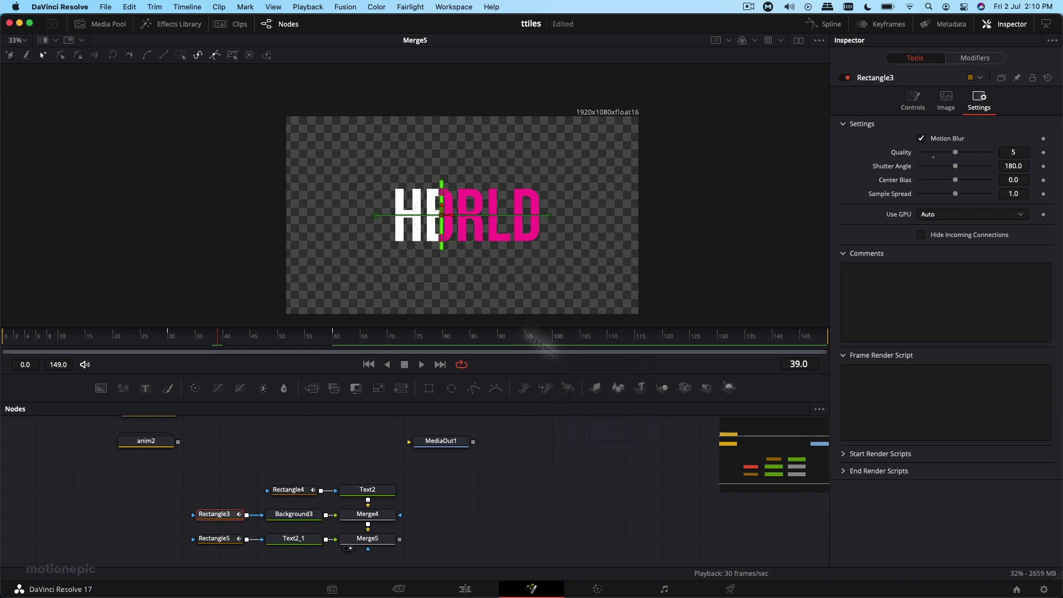
scroll(435, 217, "up", 8)
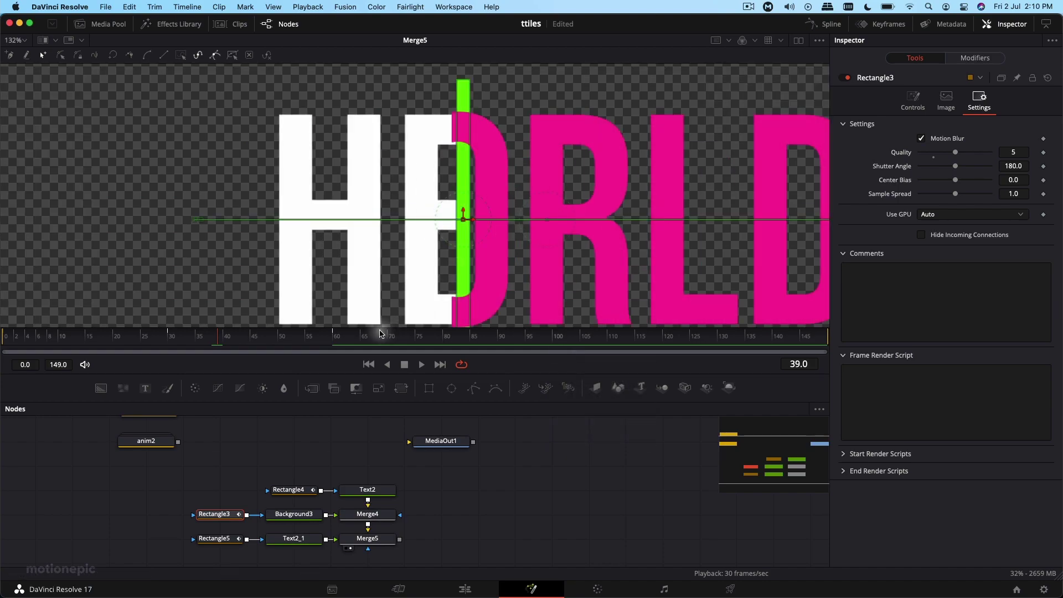
left_click_drag(227, 339, 237, 342)
left_click_drag(226, 340, 207, 336)
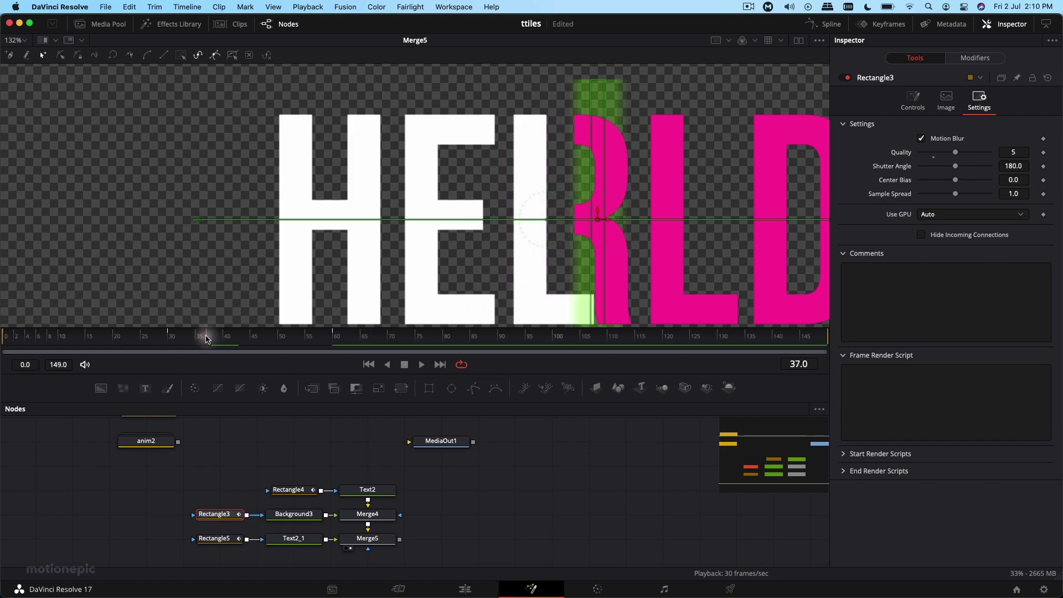
Return to frame 0 with the whole title frame in view and play back the HELLO/WORLD animation.
scroll(570, 213, "down", 2)
scroll(571, 213, "down", 2)
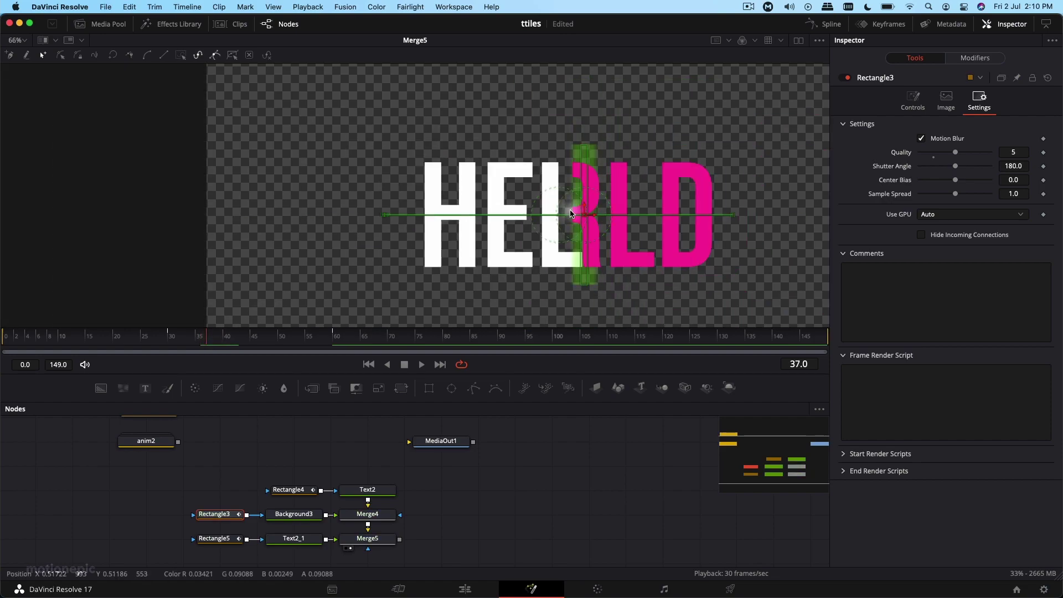
left_click_drag(65, 339, 9, 339)
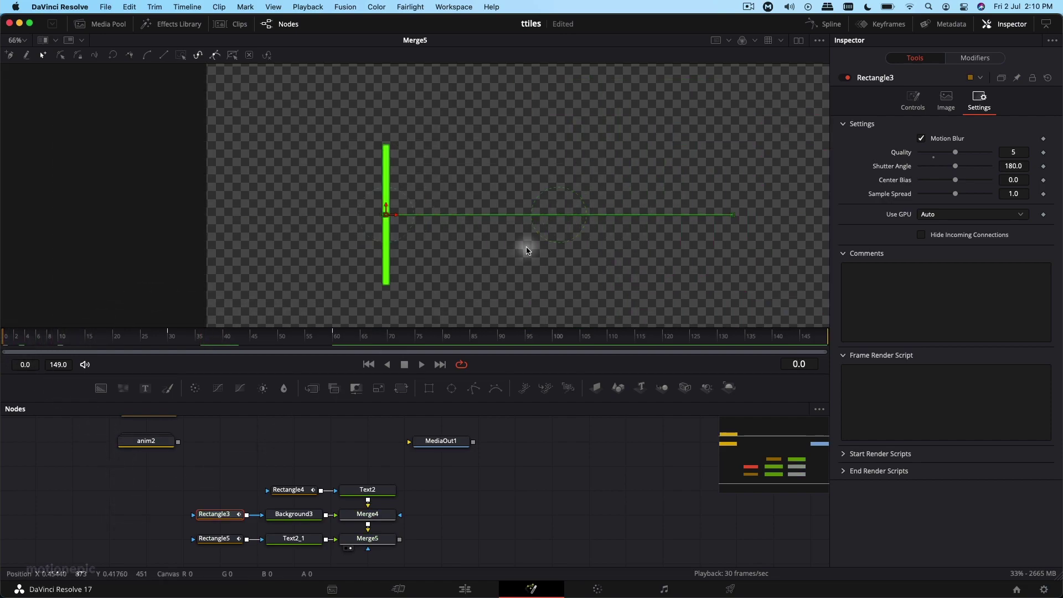
scroll(527, 248, "down", 2)
left_click(583, 467)
left_click_drag(531, 277, 498, 225)
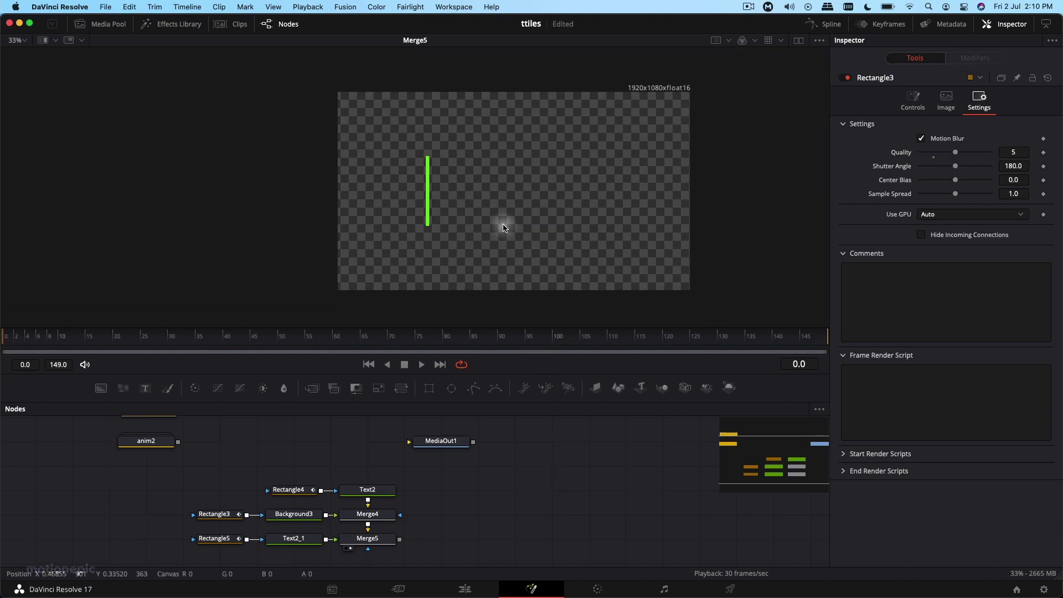
key("space")
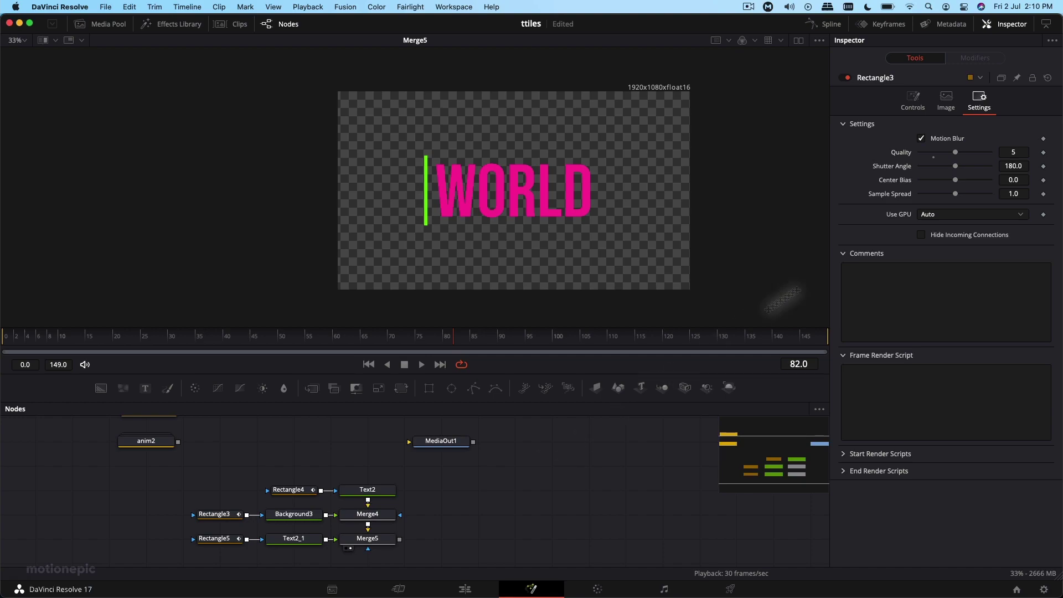
Group all the HELLO/WORLD title nodes, rename the group anim3, and place it below anim2.
left_click_drag(174, 479, 404, 565)
key("super+g")
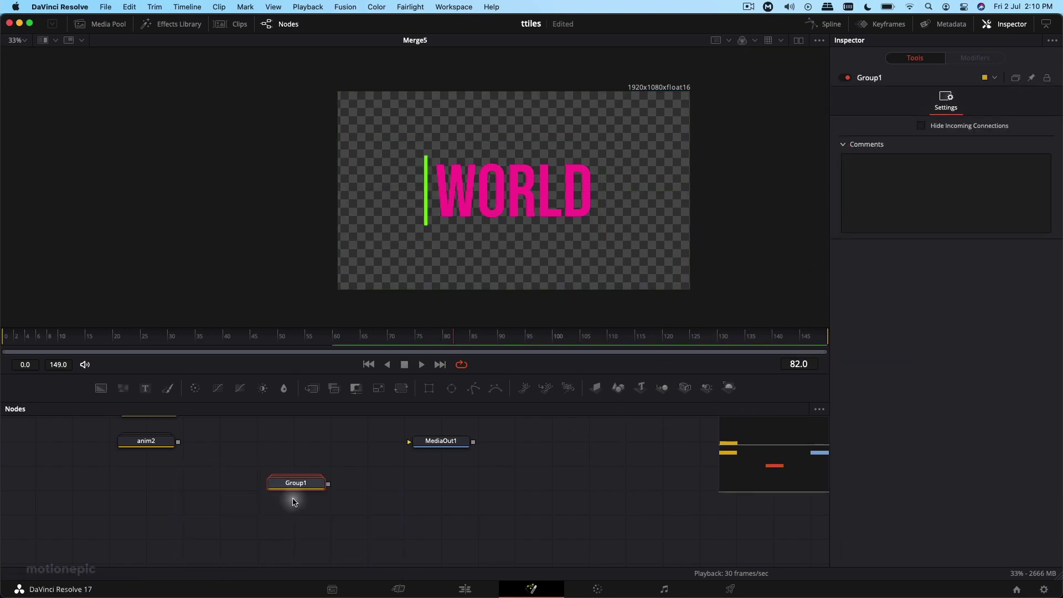
key("F2")
type("anim3")
key("Return")
left_click_drag(296, 483, 145, 490)
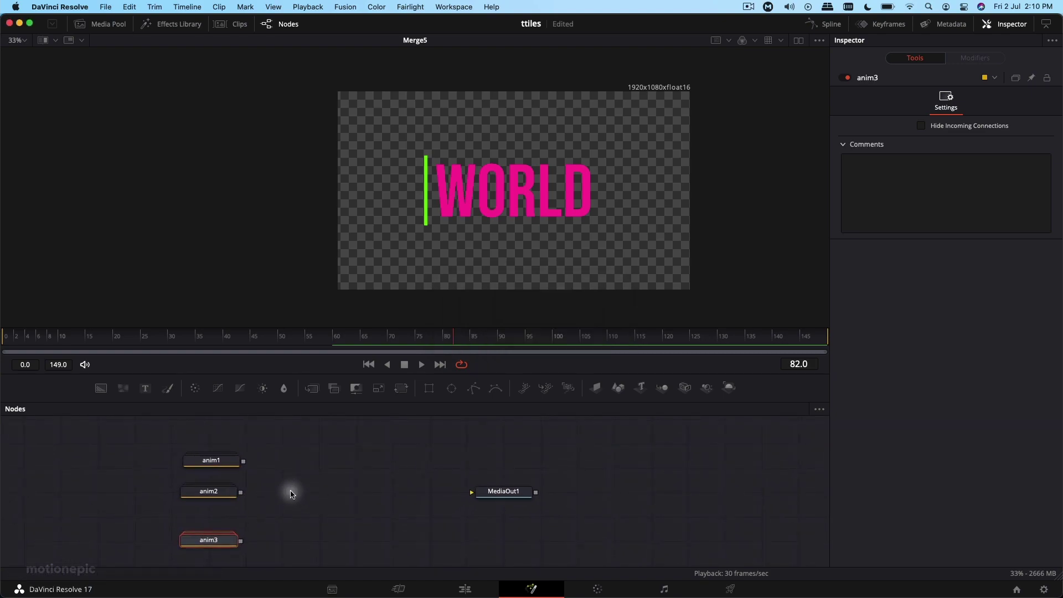
Add a Glow node after anim1, show it in the viewer, and set Glow Size to 96.1 and Glow to 0.528.
left_click(228, 462)
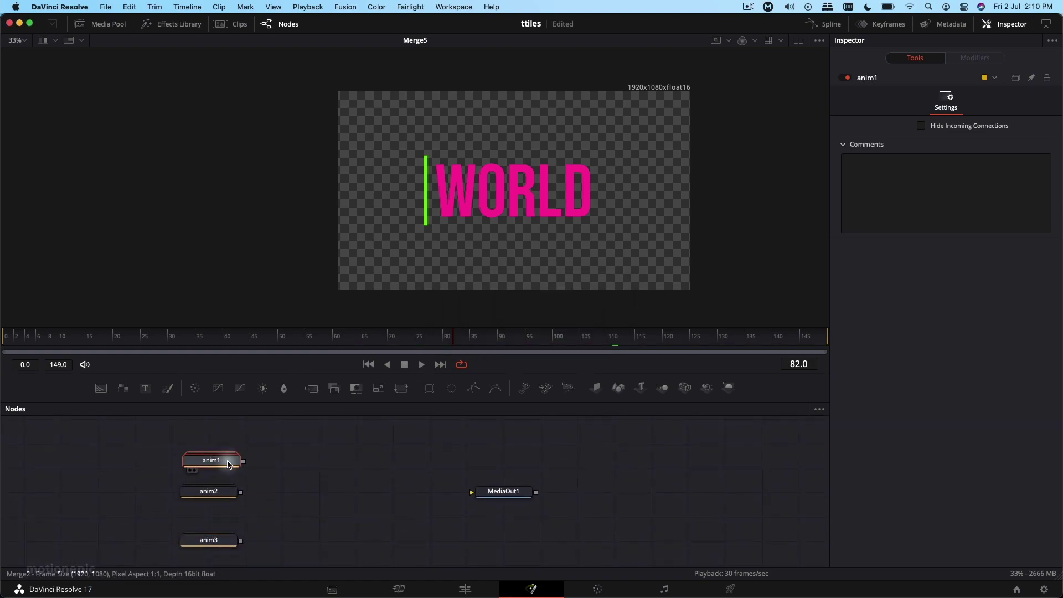
key("shift+space")
type("glow")
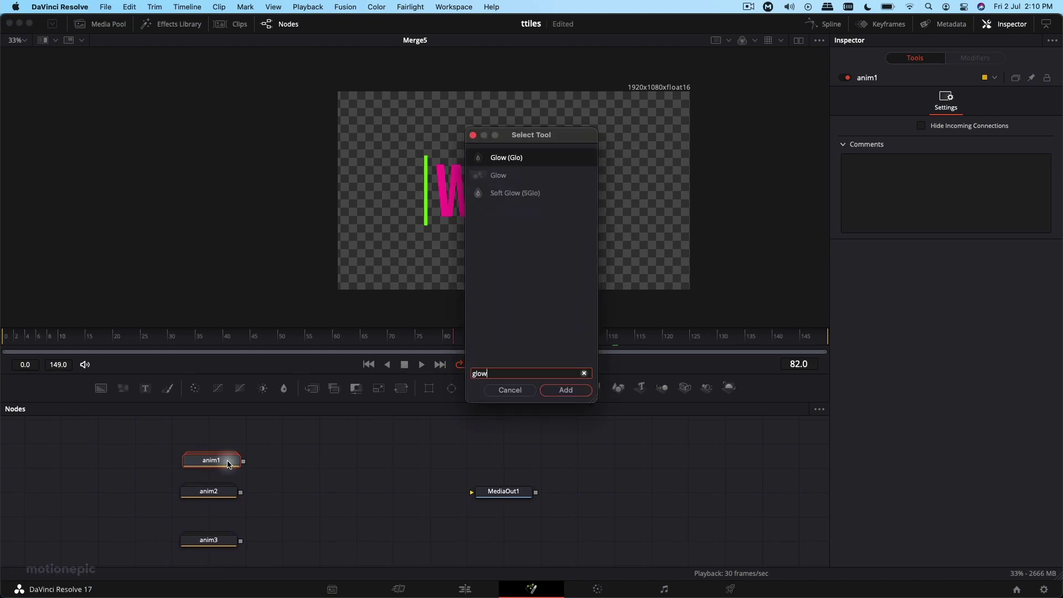
left_click(565, 390)
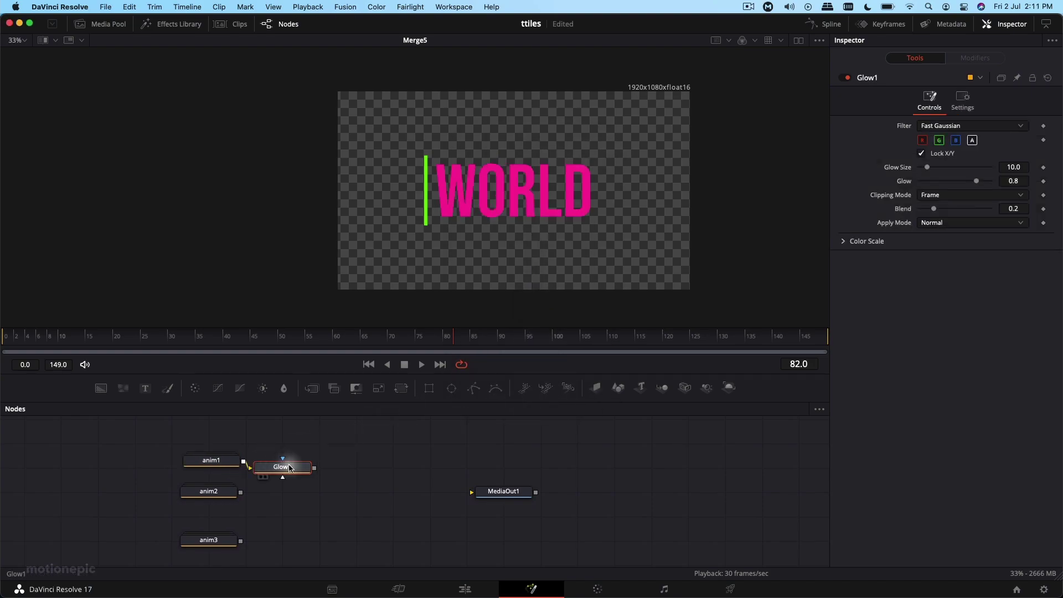
left_click_drag(298, 472, 515, 213)
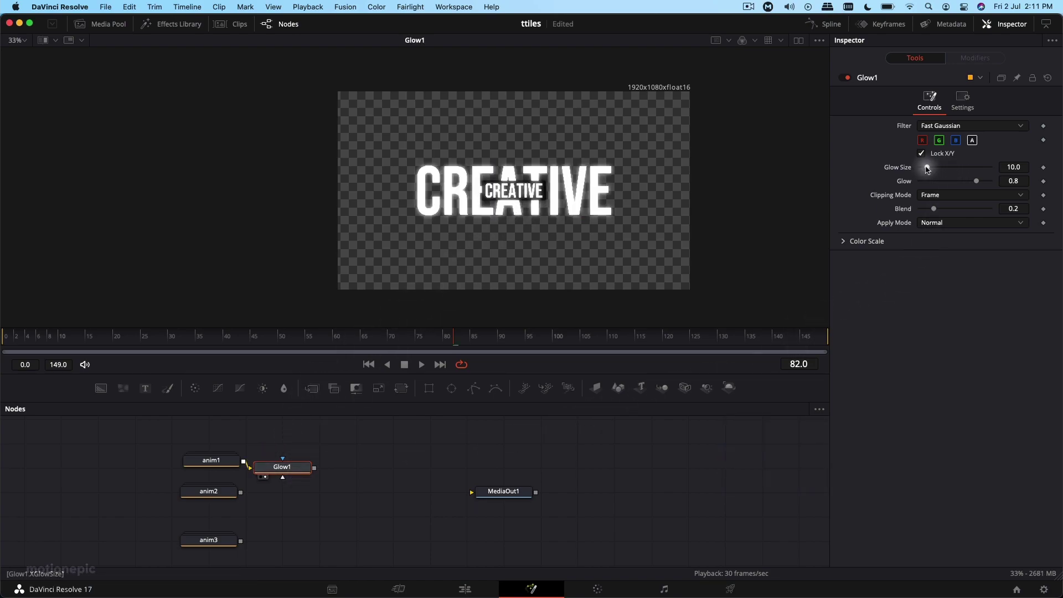
left_click_drag(927, 167, 956, 184)
Connect Glow1 to MediaOut1, play the CREATIVE title from the start on the Edit page, and return to Fusion.
left_click_drag(314, 468, 472, 491)
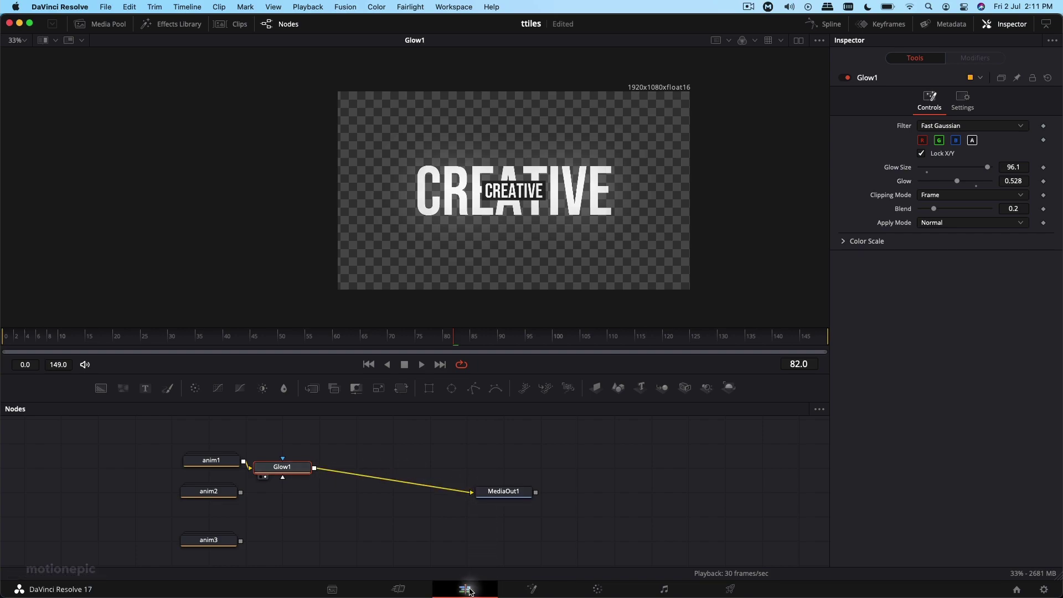
left_click(465, 589)
left_click_drag(435, 369, 419, 374)
key("space")
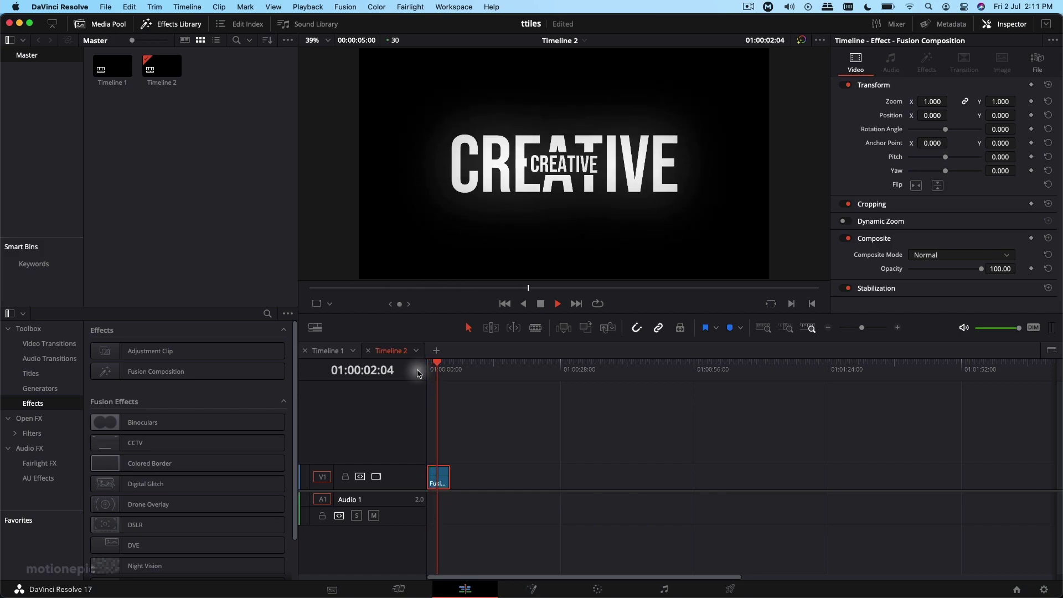
key("space")
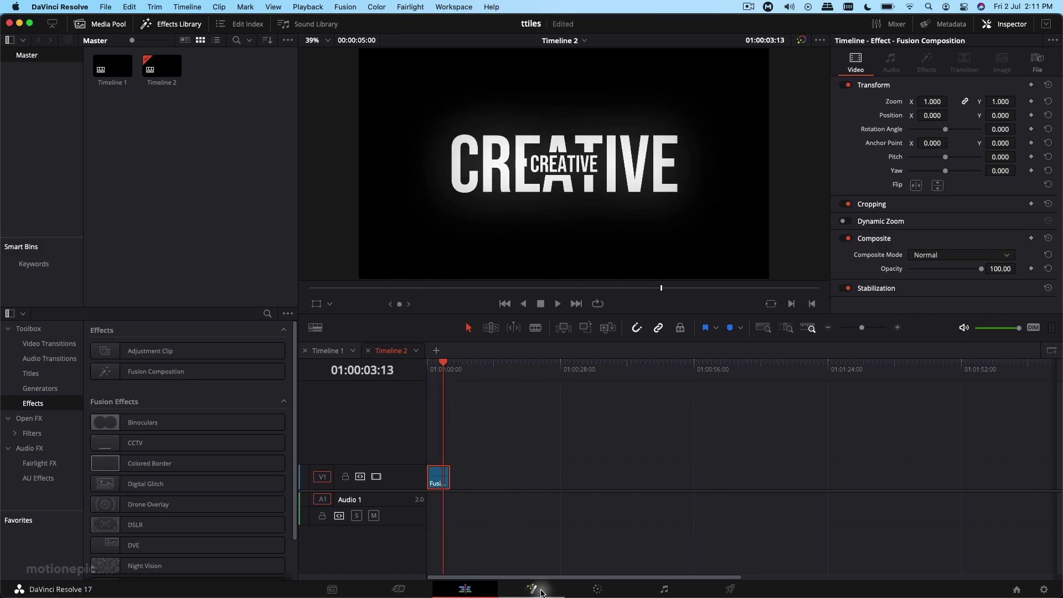
left_click(532, 589)
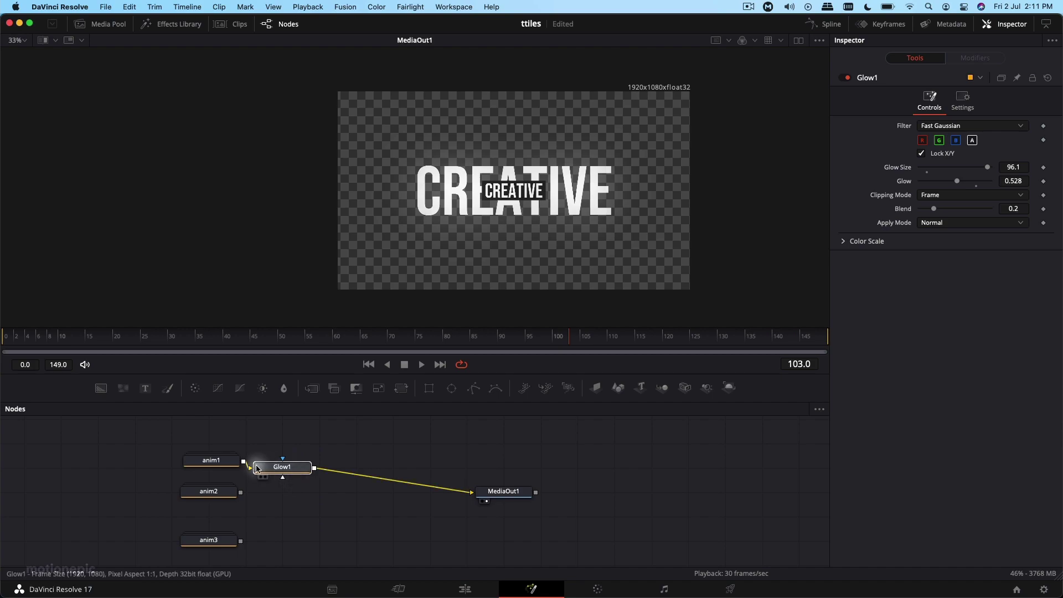
Detach Glow1 from anim1, feed it from anim2, play the MODERN. title on the Edit page, and return to Fusion.
left_click_drag(256, 469, 357, 493)
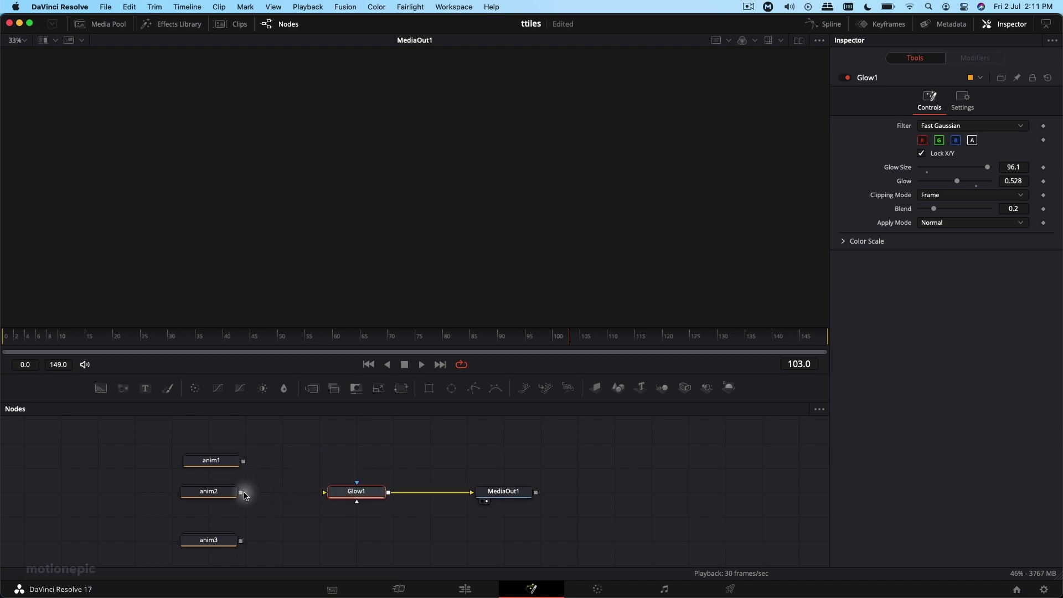
left_click_drag(245, 495, 326, 492)
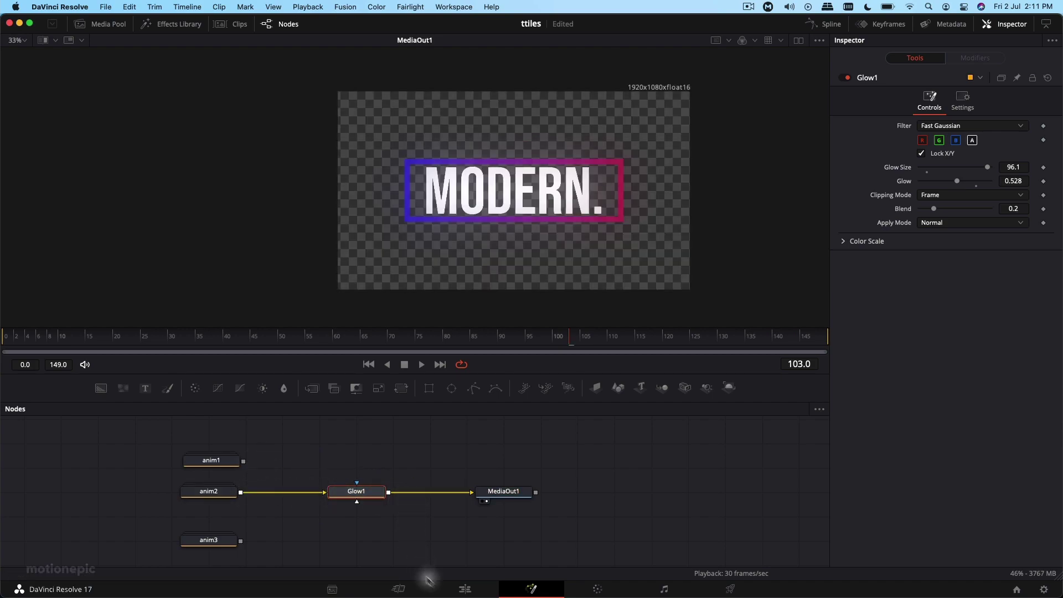
left_click(465, 589)
left_click(430, 365)
key("space")
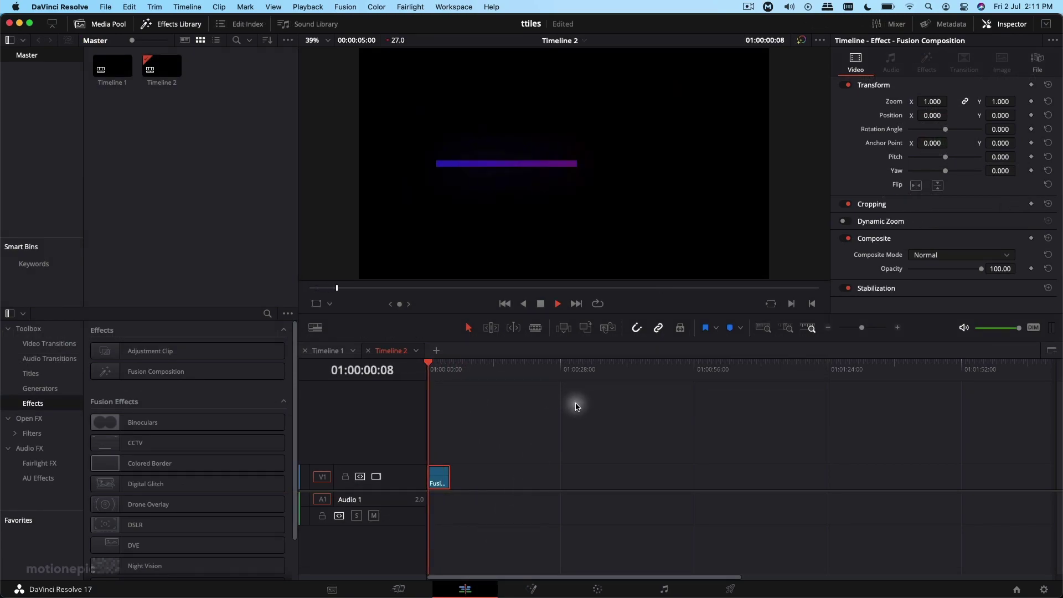
key("space")
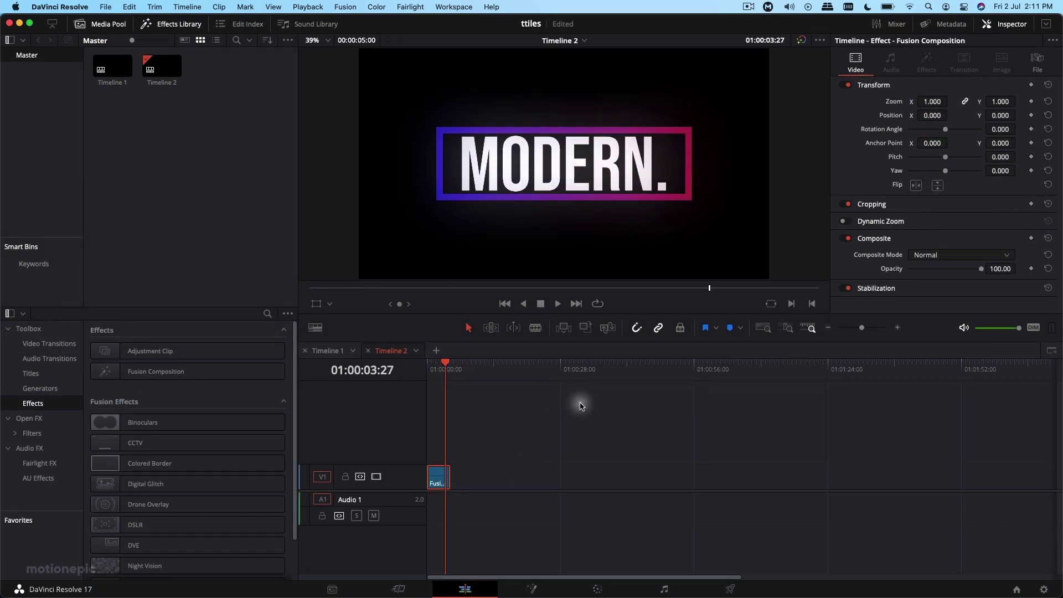
left_click(532, 589)
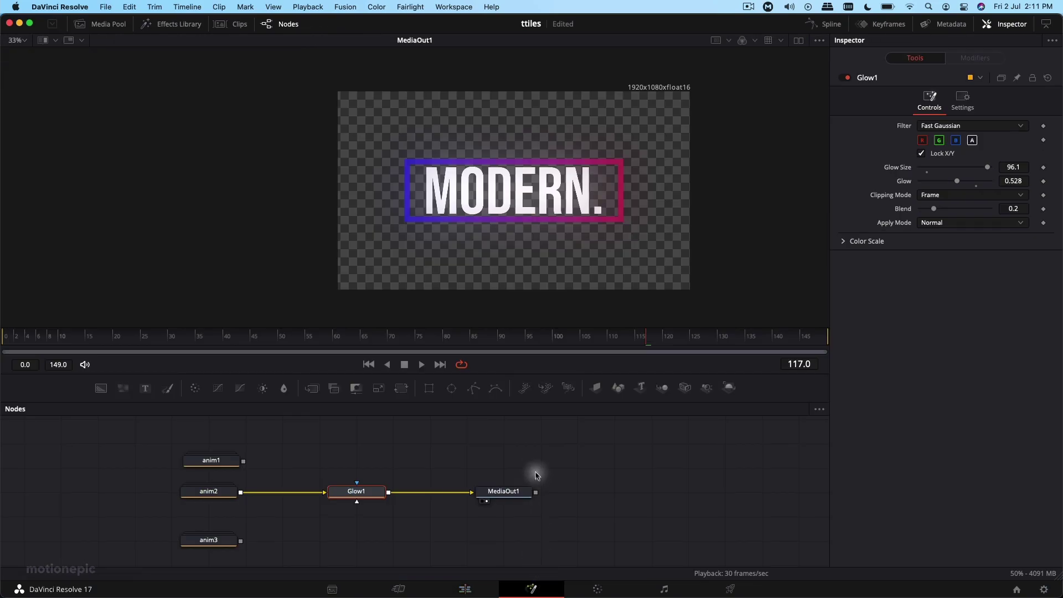